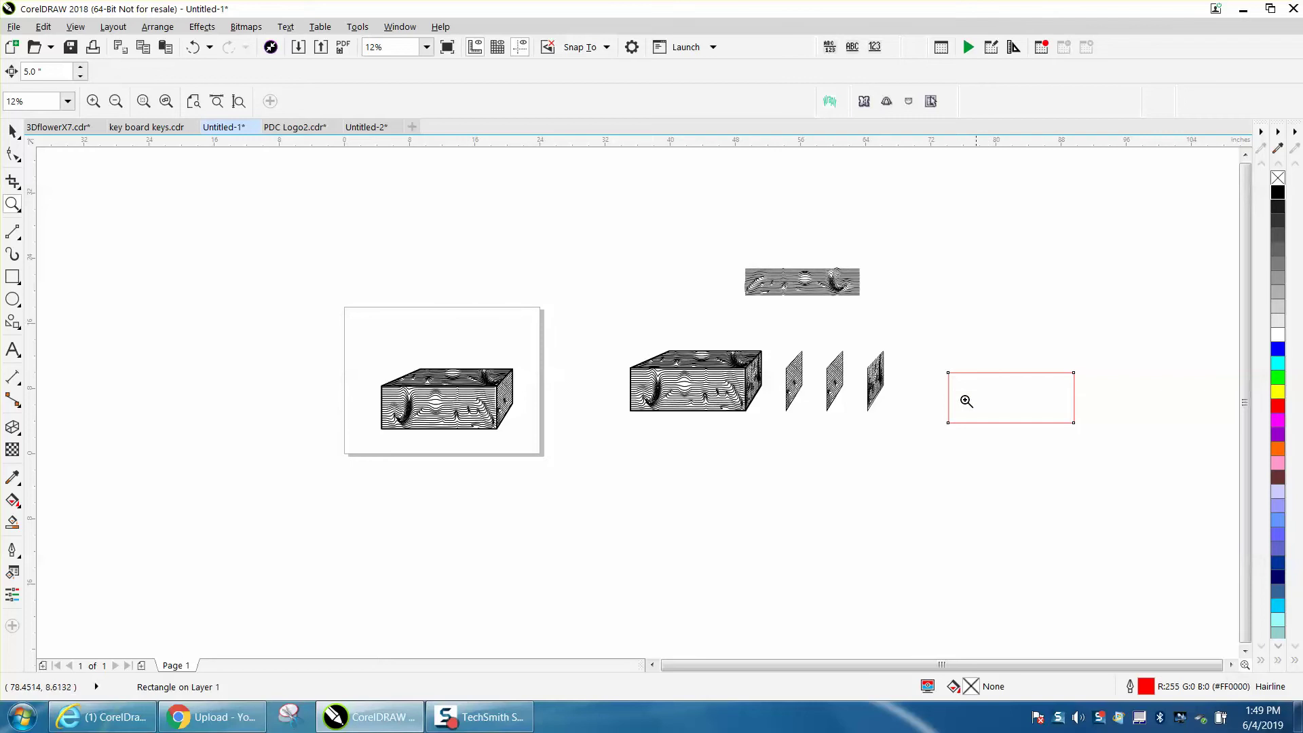
drag(786, 342, 920, 427)
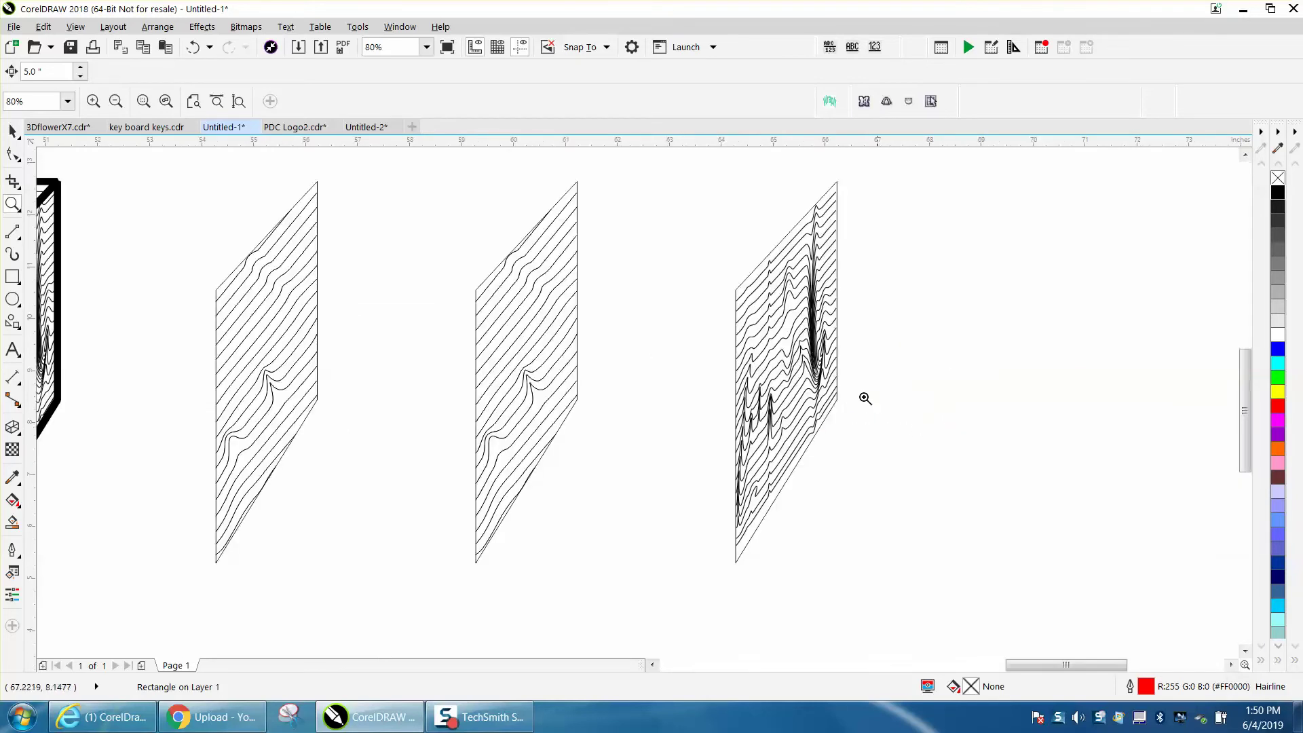
right_click(275, 353)
right_click(300, 356)
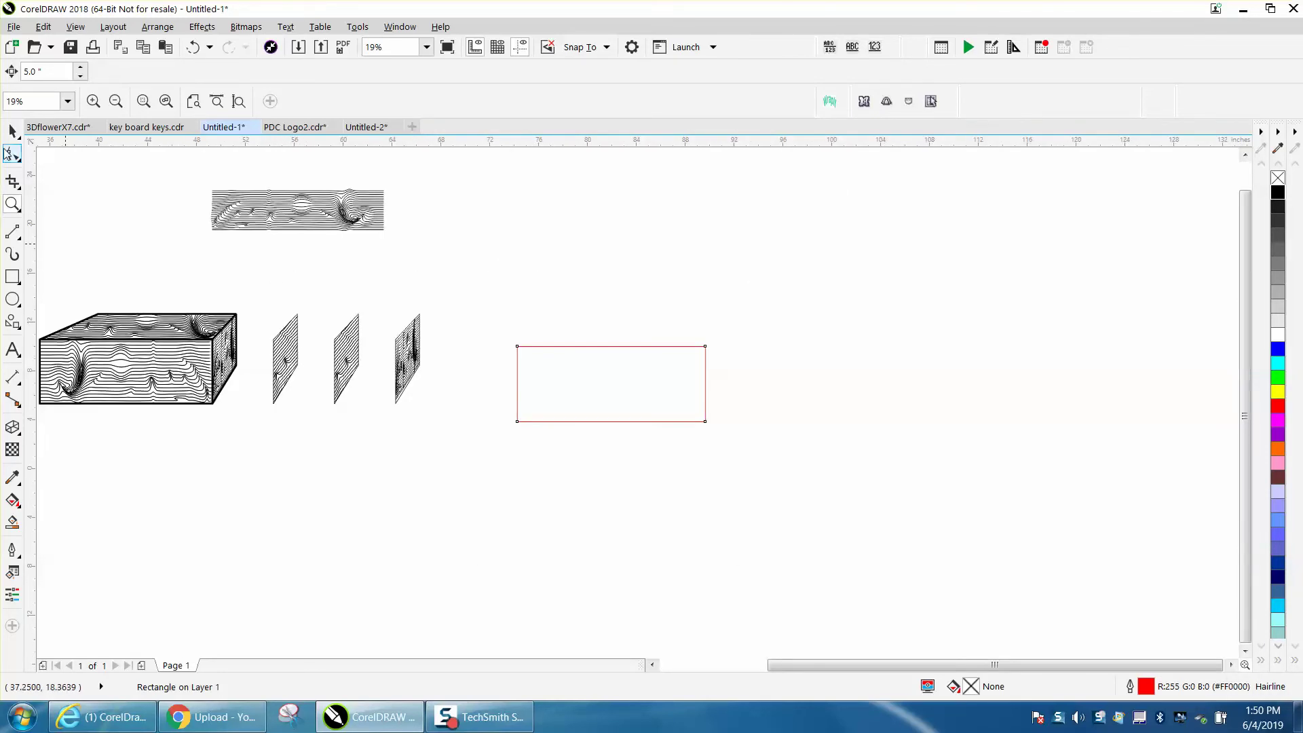
Try to extrude the red rectangle down and to the right, with the vanishing point at about 4.36, -6.53 inches, and undo it
click(12, 131)
click(516, 365)
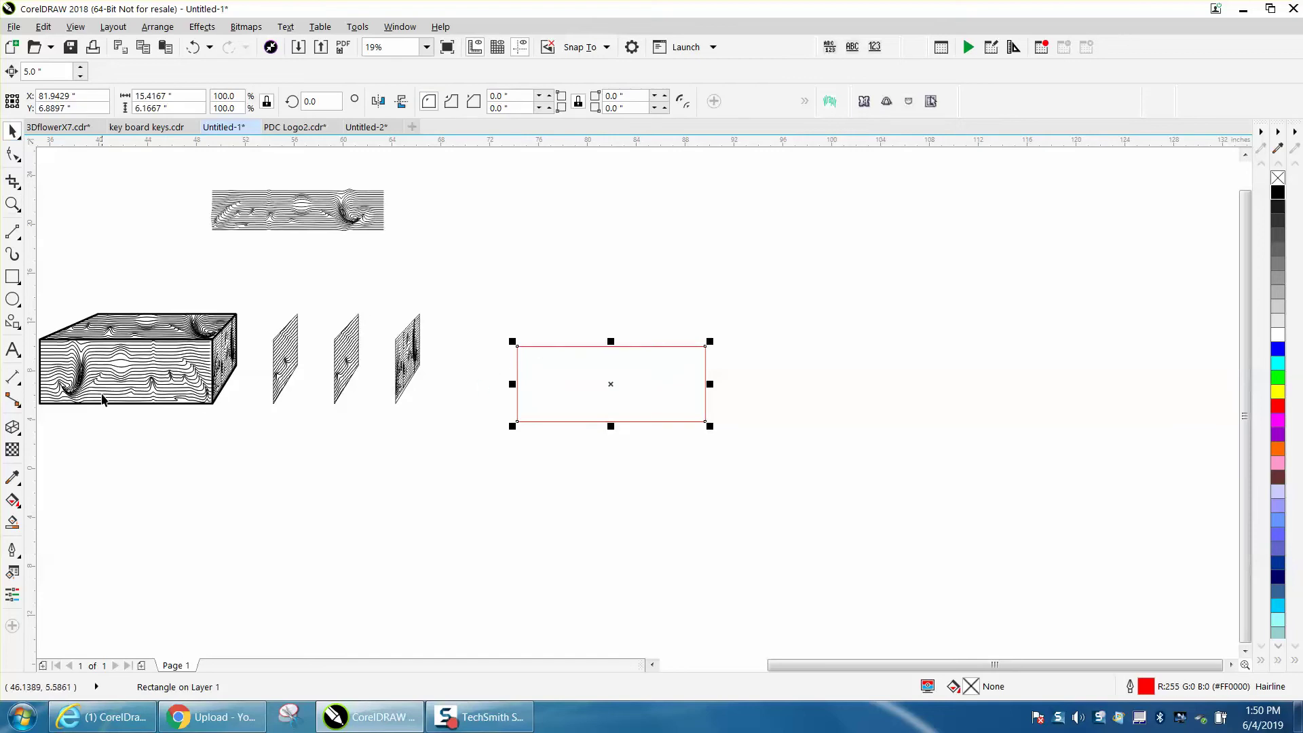
click(18, 435)
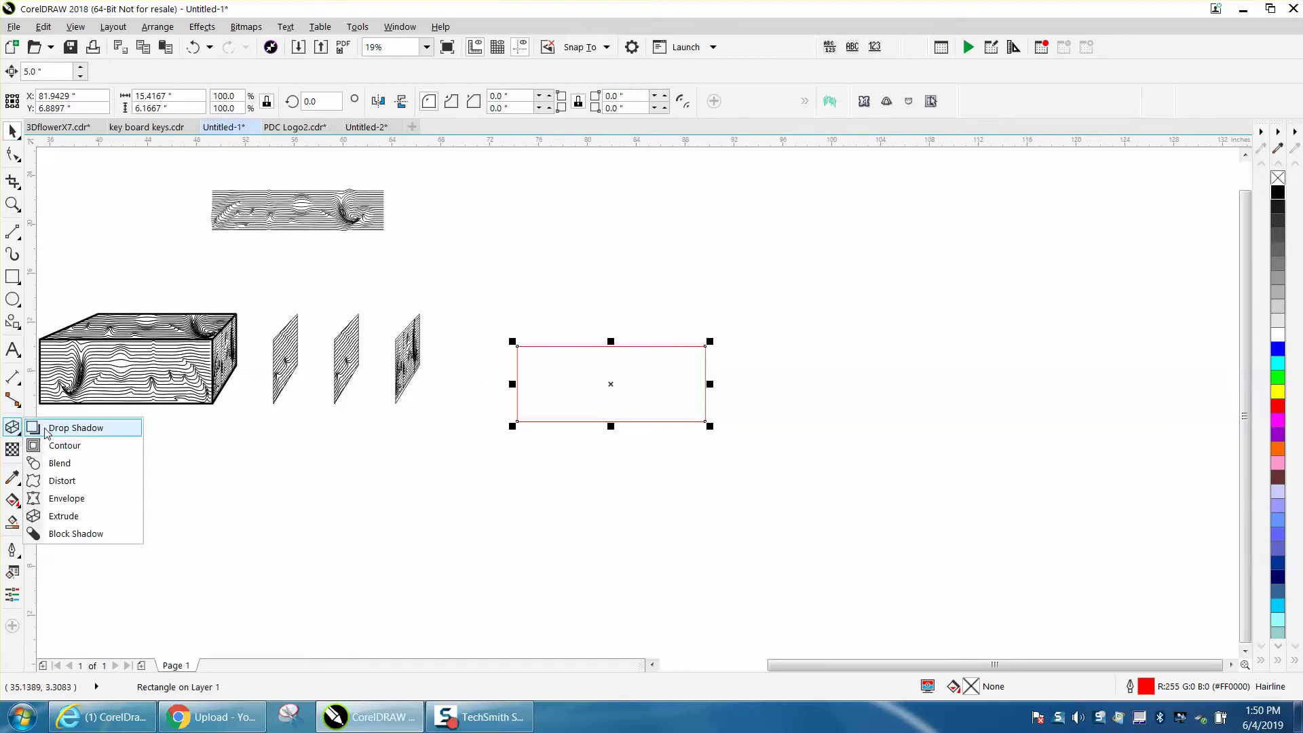
click(59, 515)
drag(602, 399, 664, 463)
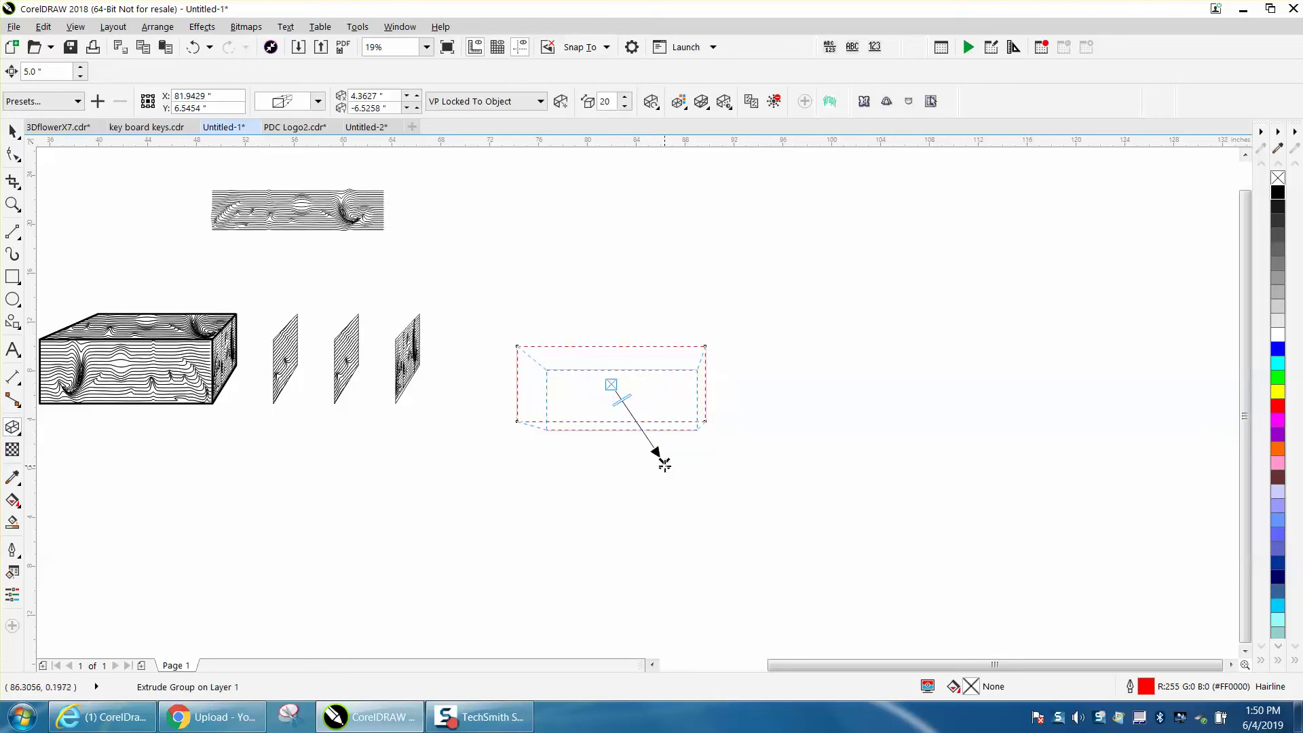
key(ctrl+z)
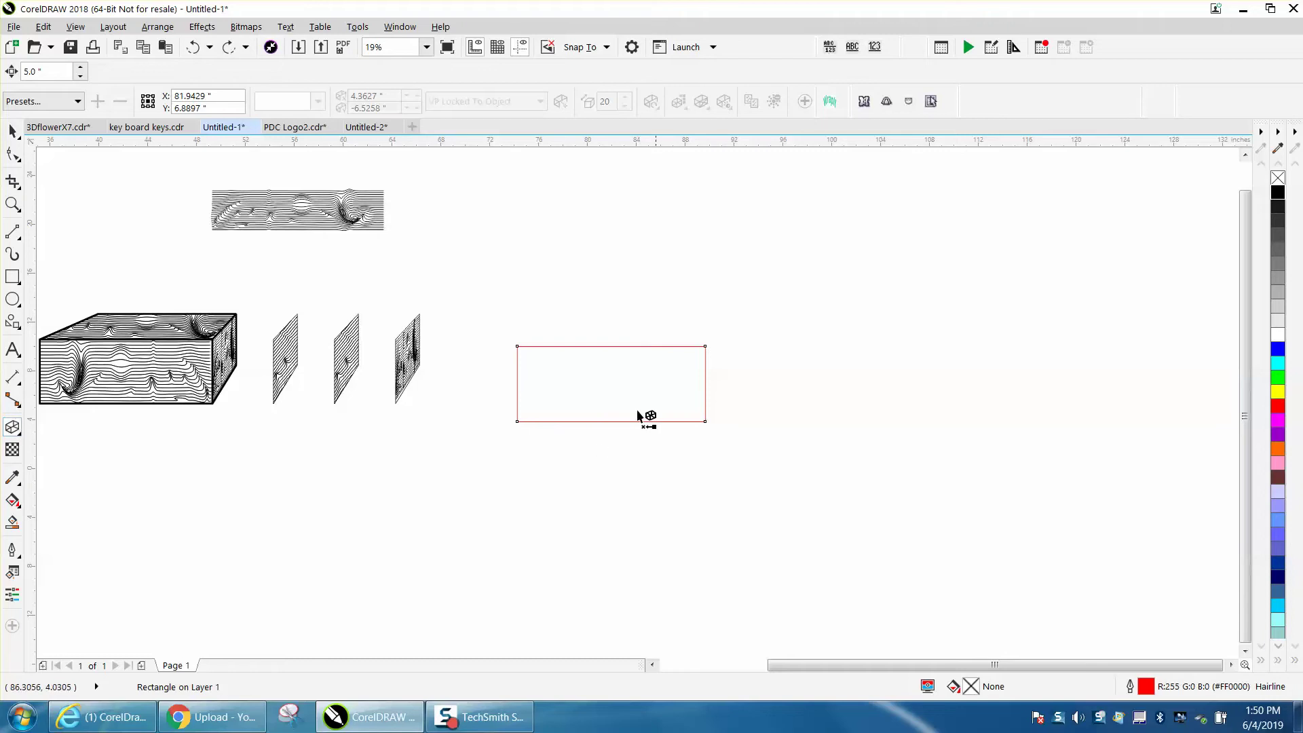
Try several downward extrusion directions and depths on the red rectangle and undo them all
drag(570, 387, 723, 496)
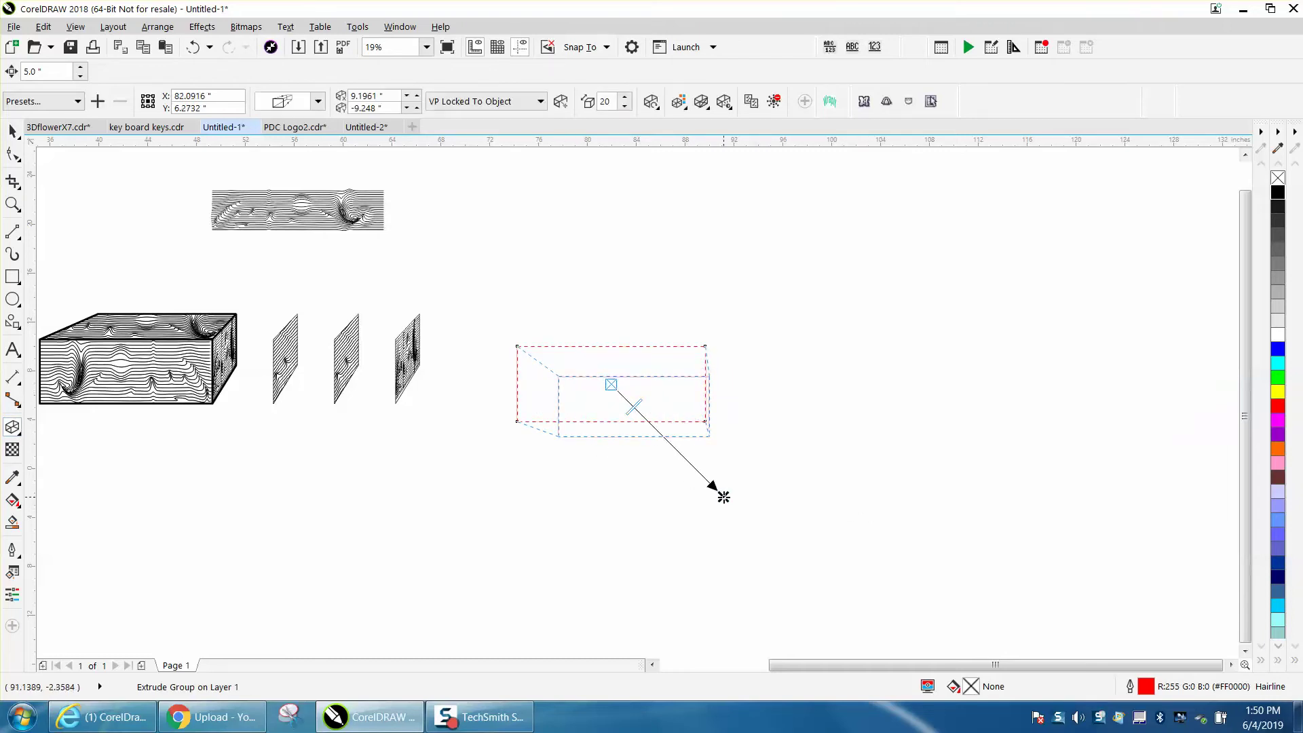
drag(633, 406, 681, 452)
click(194, 49)
drag(721, 496, 646, 429)
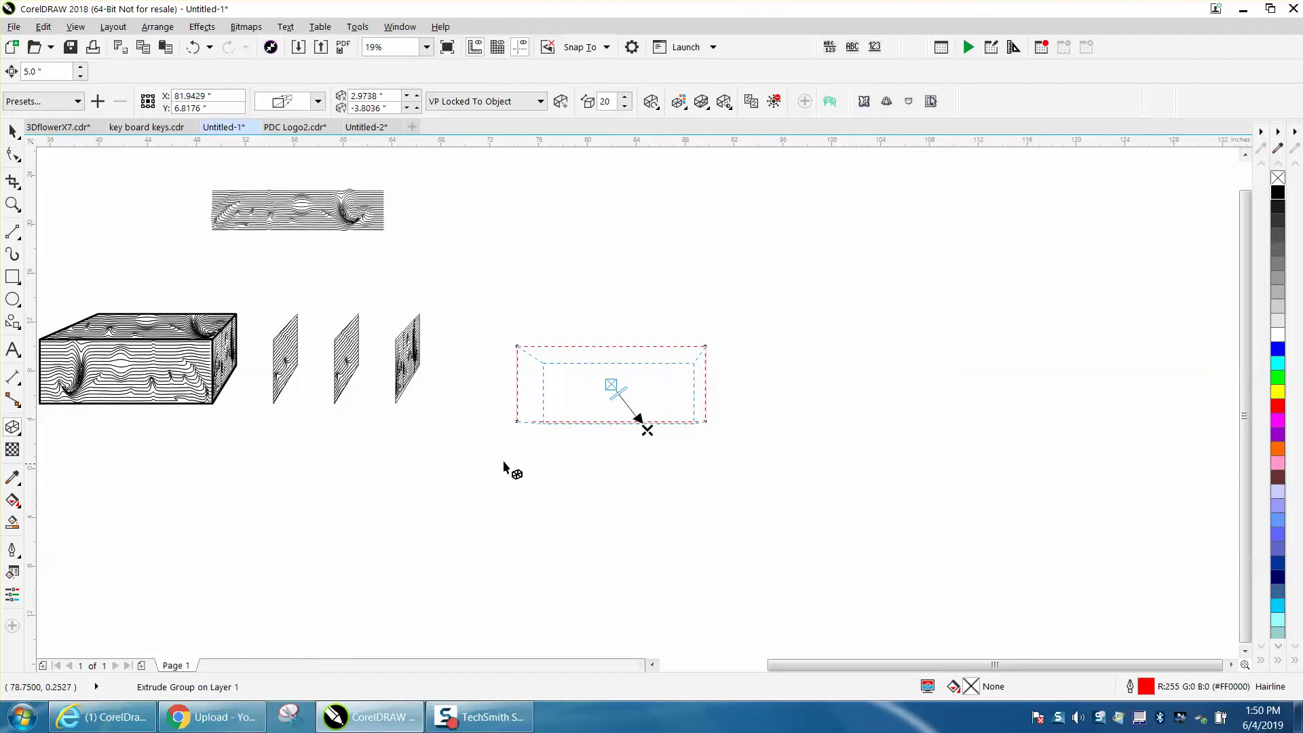
drag(647, 430, 550, 455)
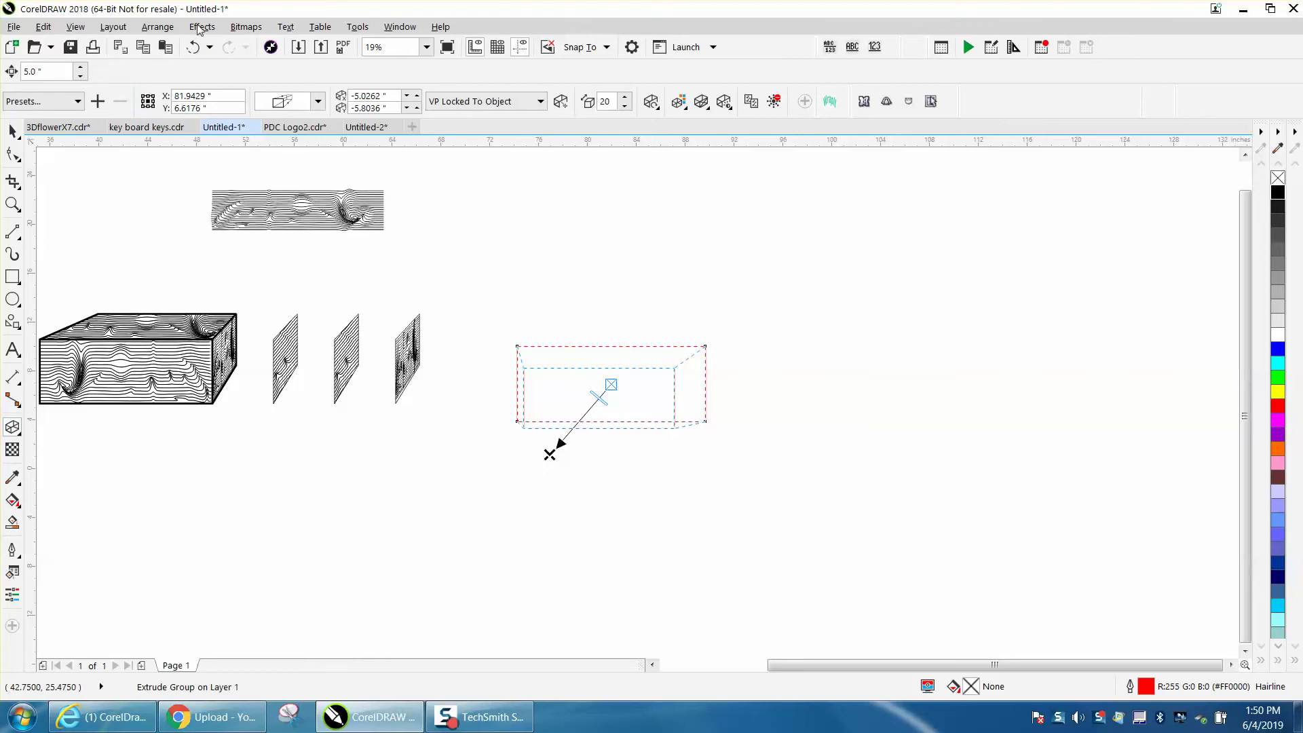
click(193, 46)
click(193, 47)
click(194, 47)
click(193, 47)
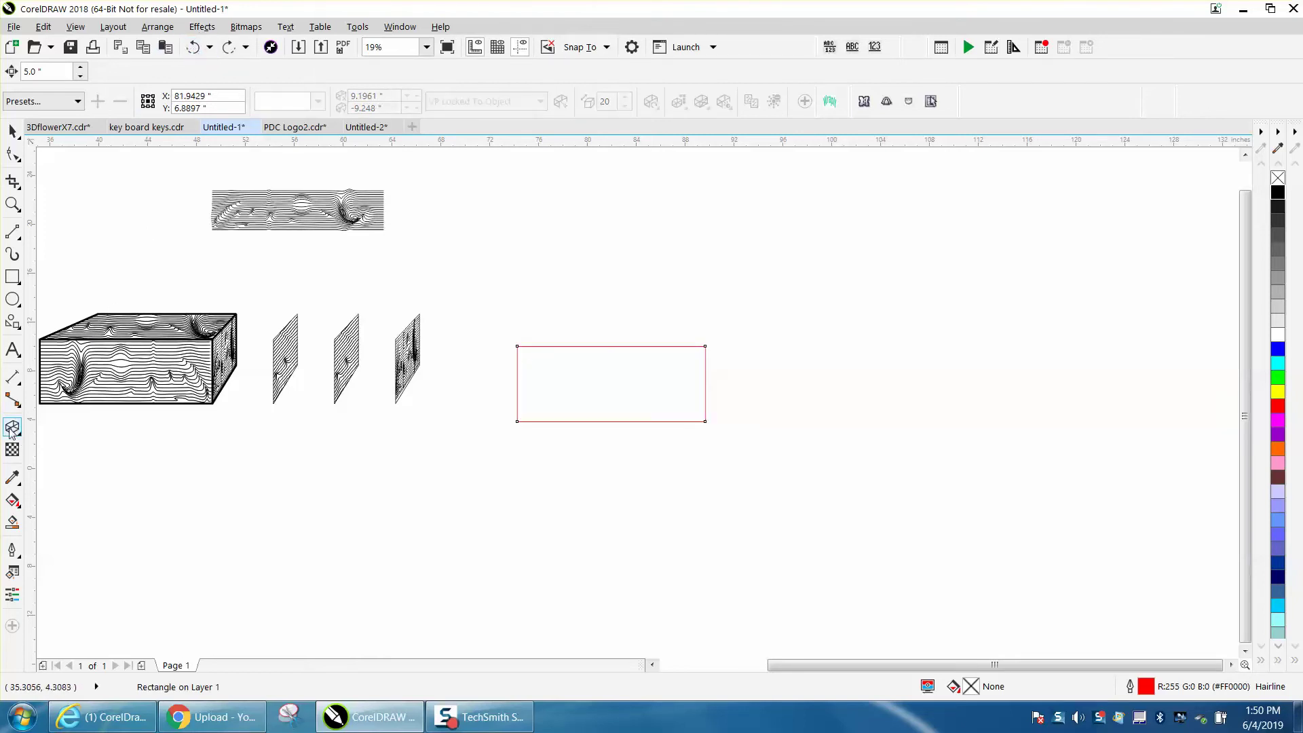
Extrude the red rectangle up and to the right with depth 30 and a vanishing point at about 13.14, 5.42 inches
drag(609, 369, 588, 324)
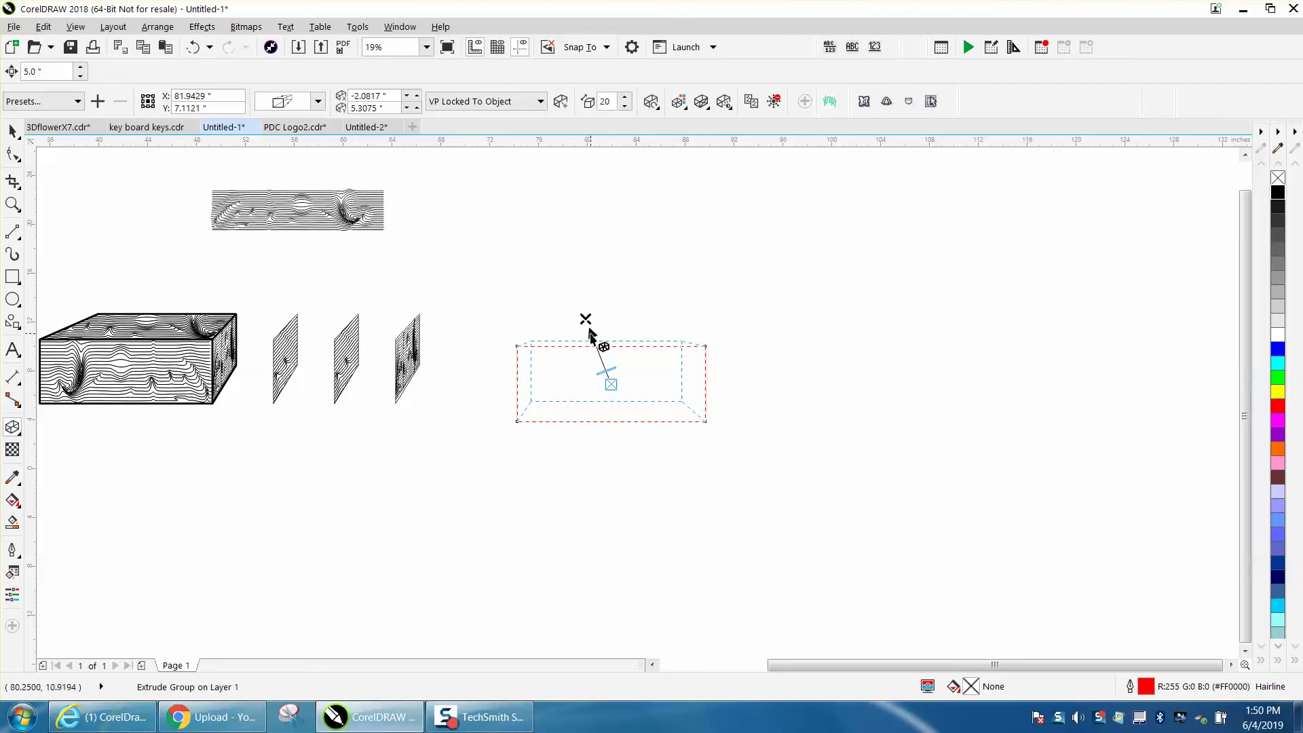
drag(606, 370, 603, 365)
drag(586, 319, 772, 317)
key(space)
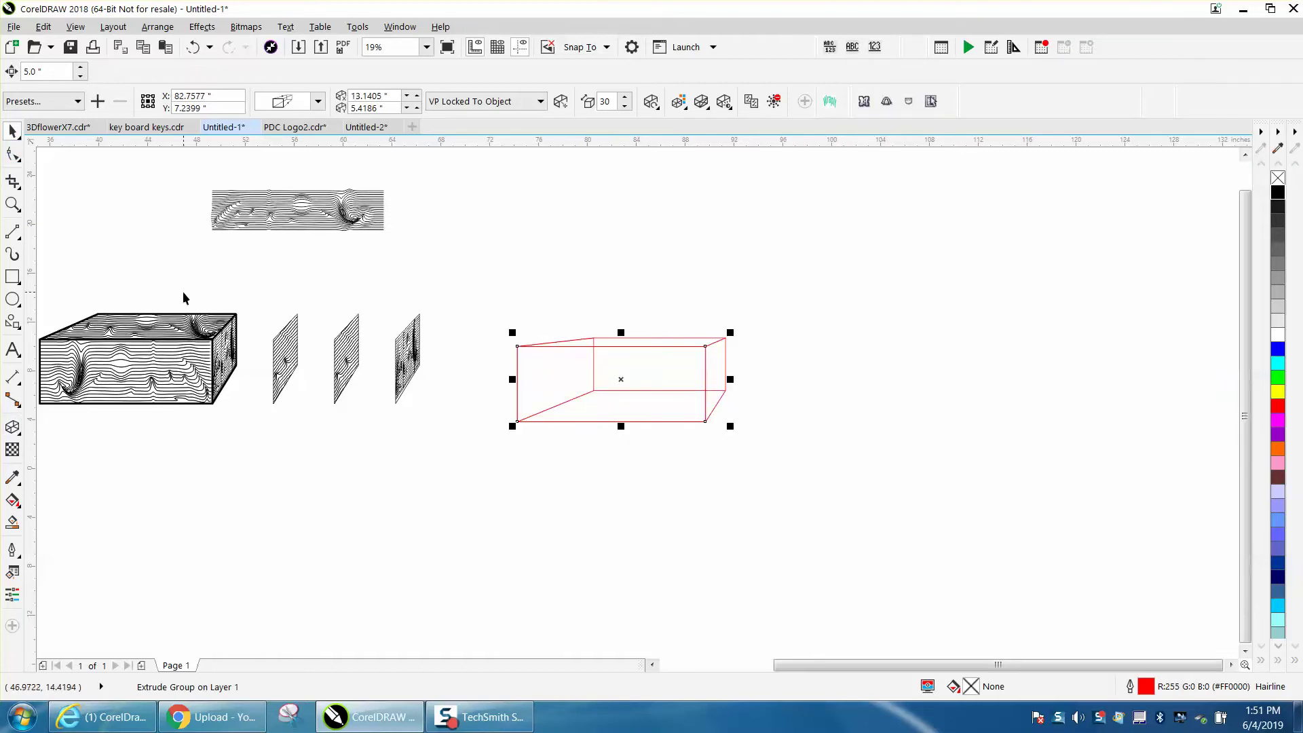
Try to remove the hidden back edges of the extruded box with Virtual Segment Delete
click(21, 163)
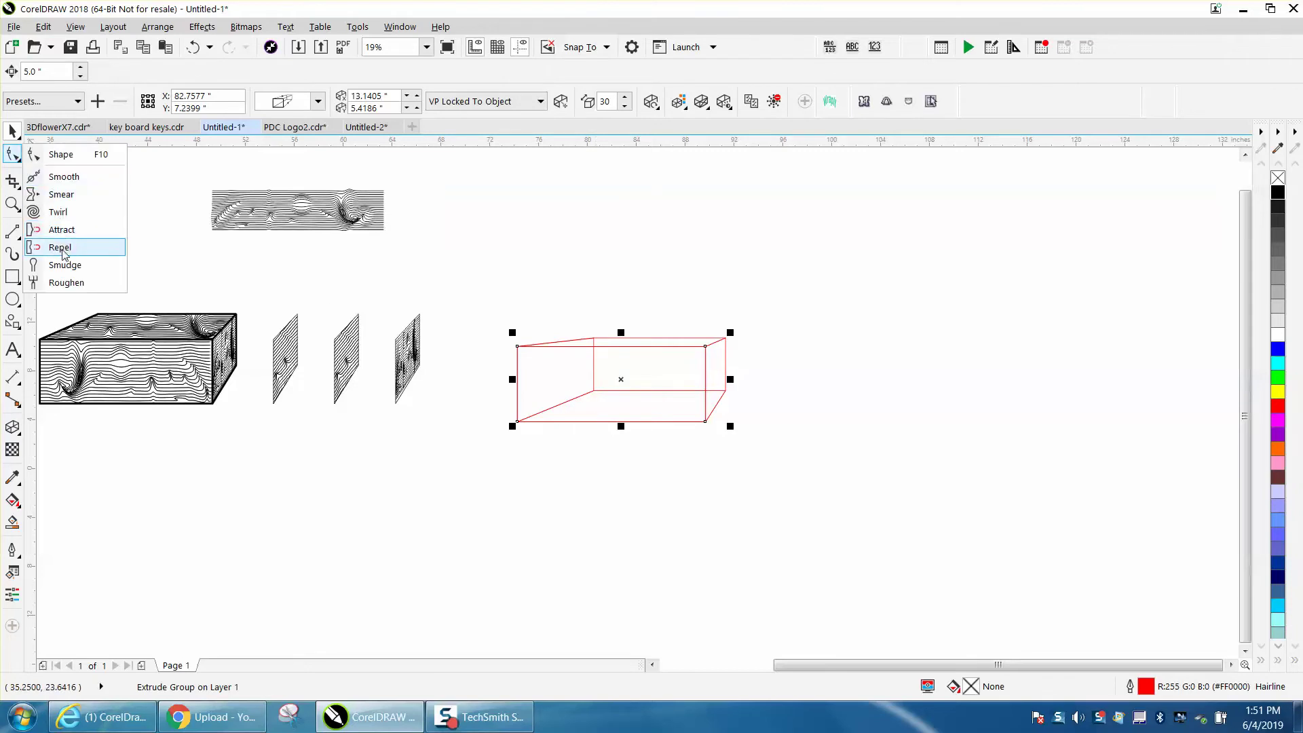
click(22, 188)
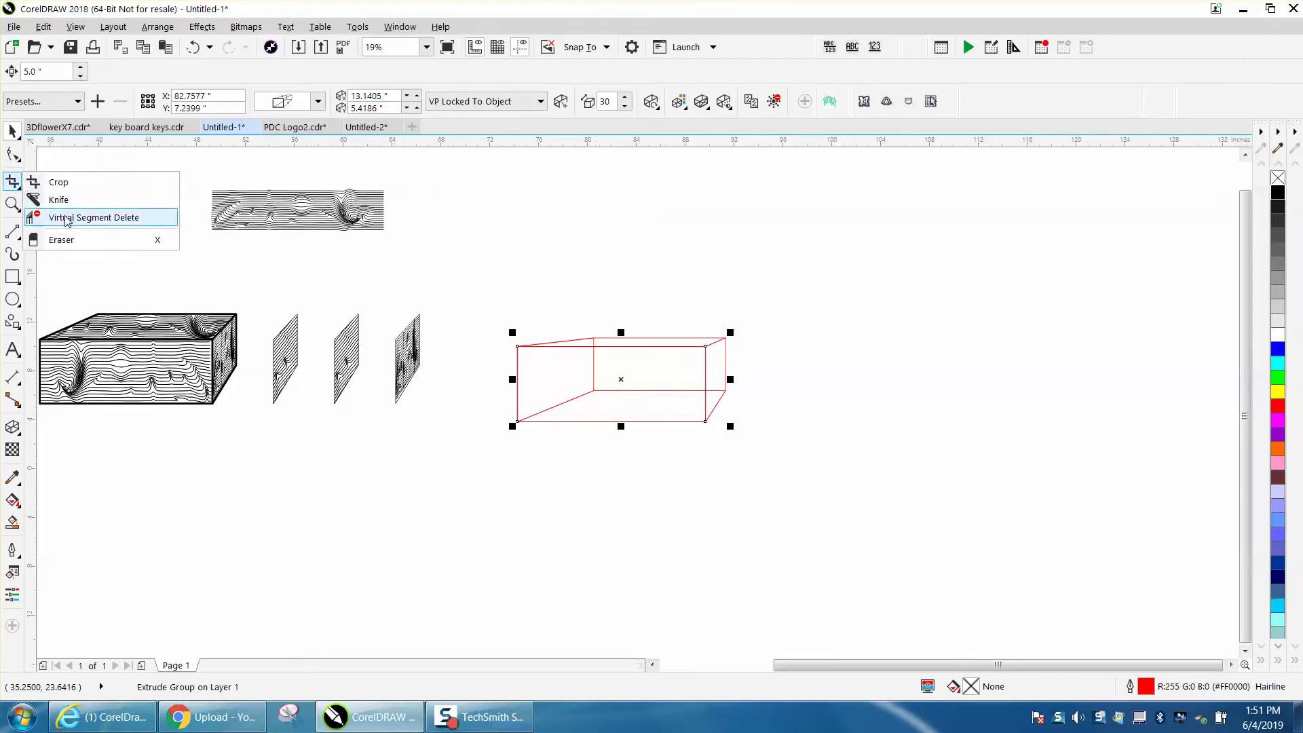
click(40, 217)
drag(607, 372, 608, 399)
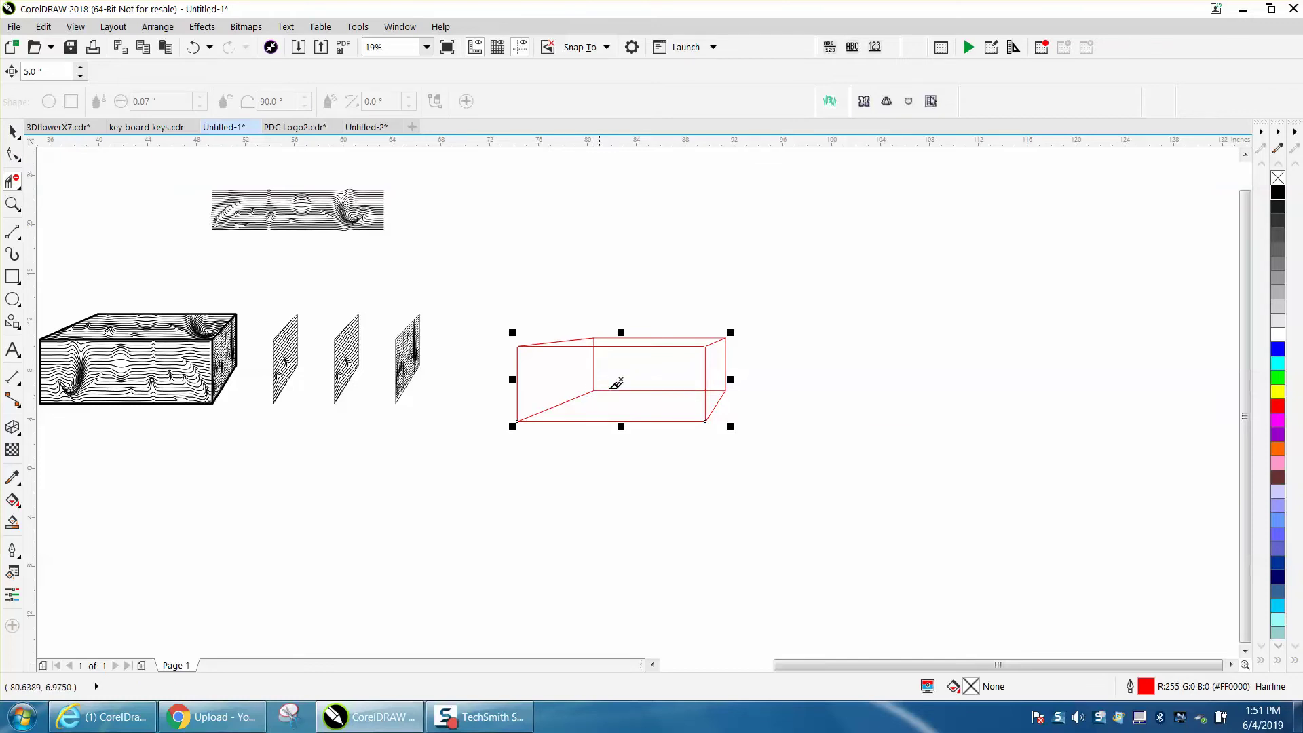
Break the red extrude group apart into separate objects
click(12, 130)
click(157, 27)
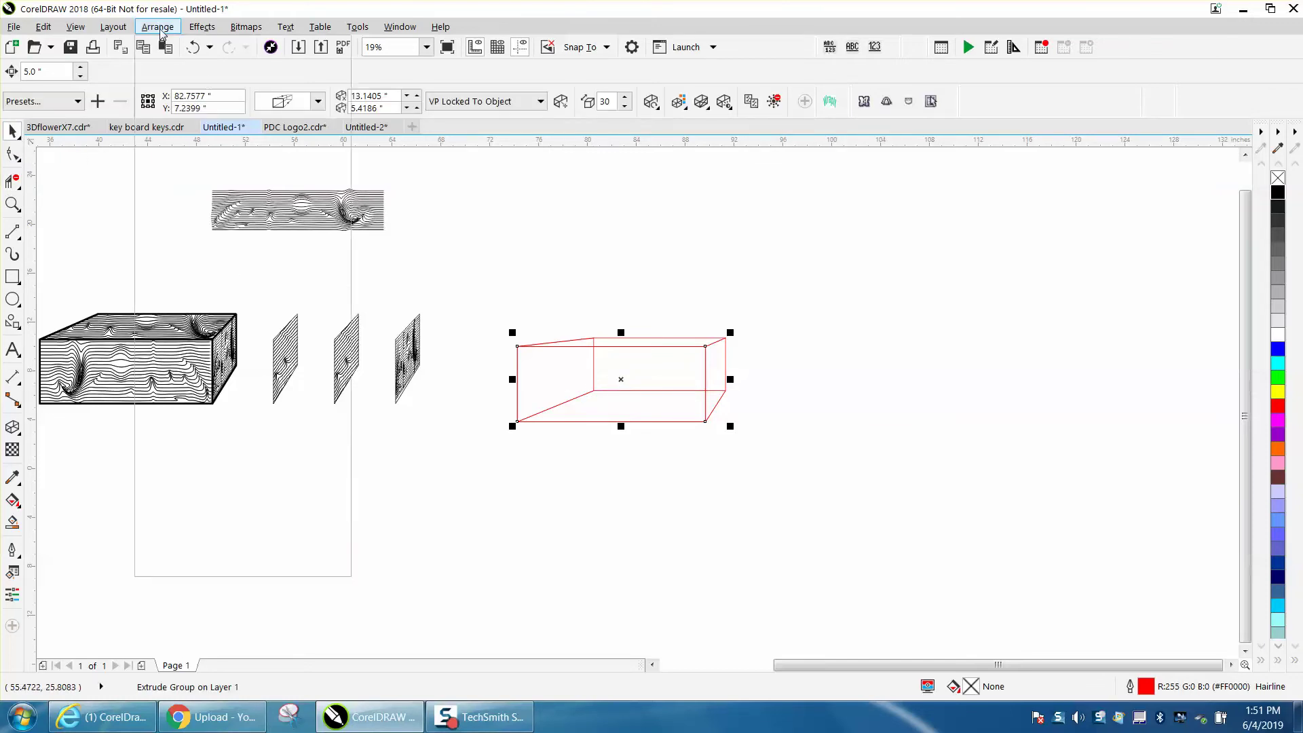
click(226, 305)
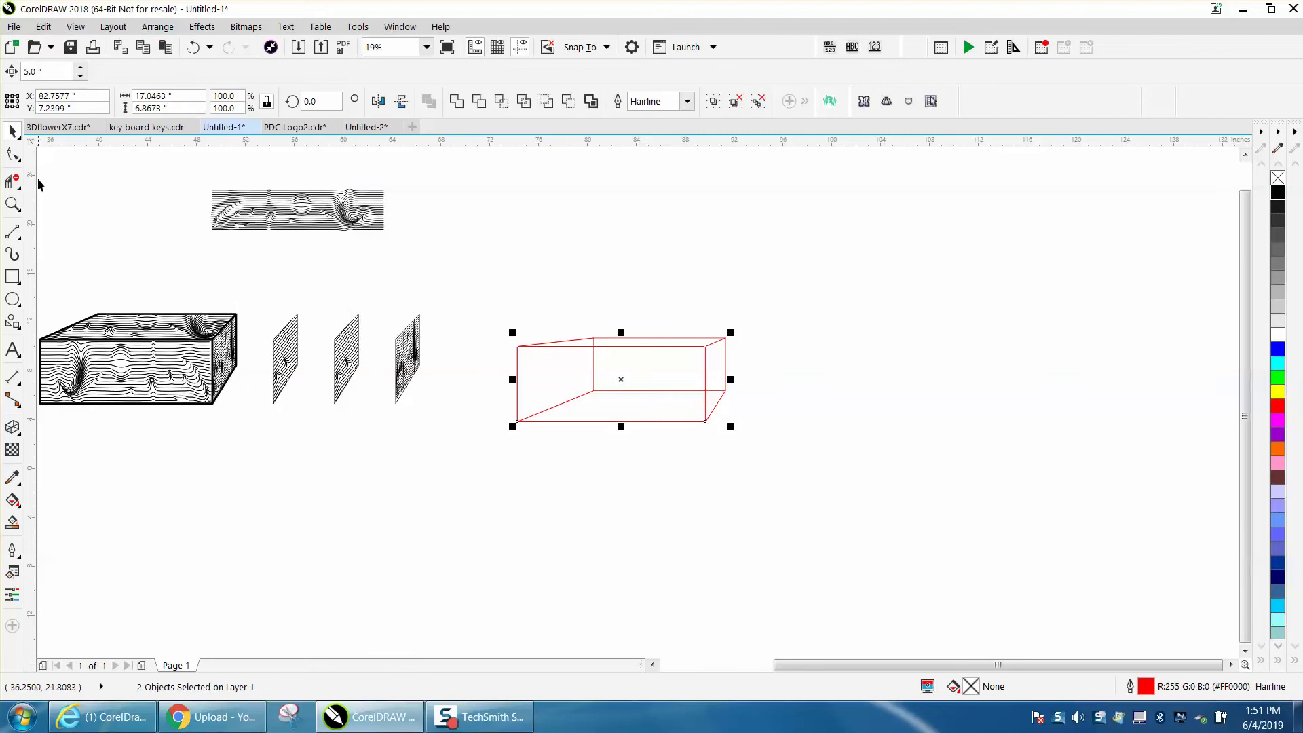
Remove the hidden back edges inside the red box with Virtual Segment Delete
click(12, 181)
drag(584, 378, 614, 401)
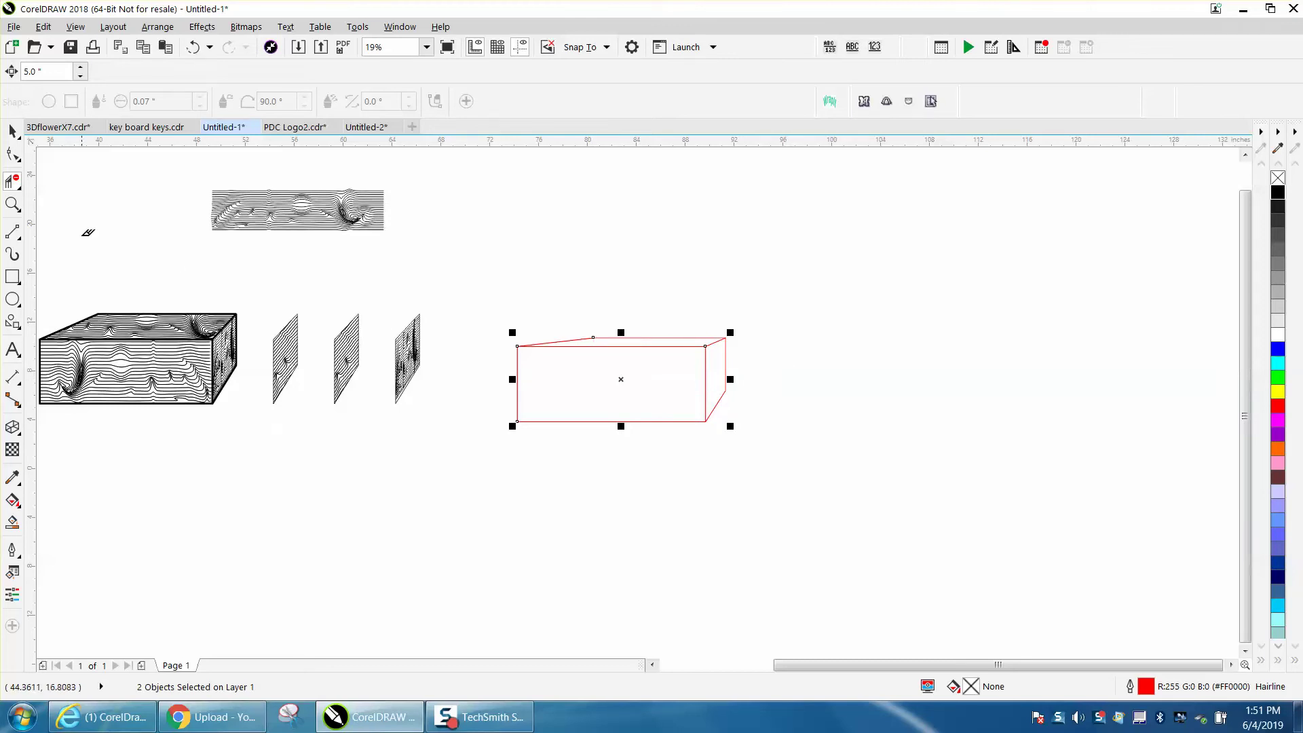
click(12, 130)
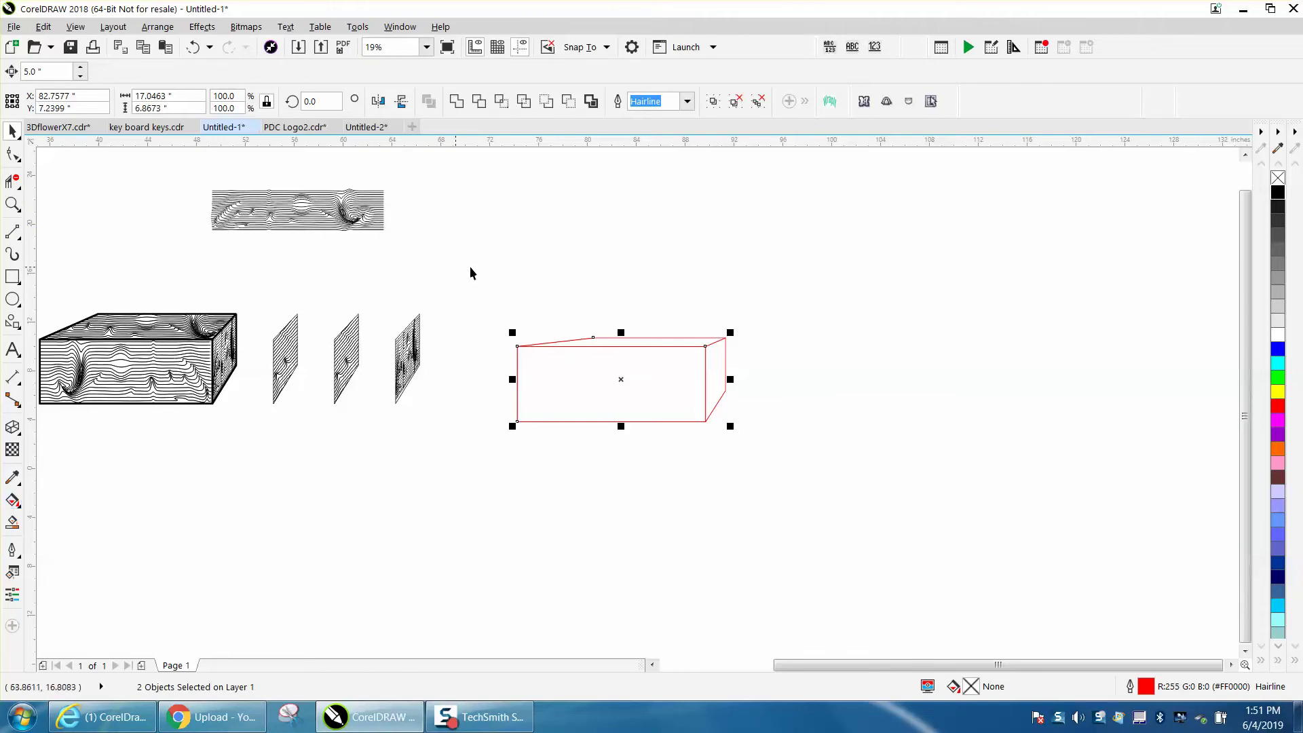
drag(480, 286, 944, 529)
Set the nudge distance to 19 inches, Smart Fill the box's front face and nudge the filled copy 19 inches to the right
click(555, 272)
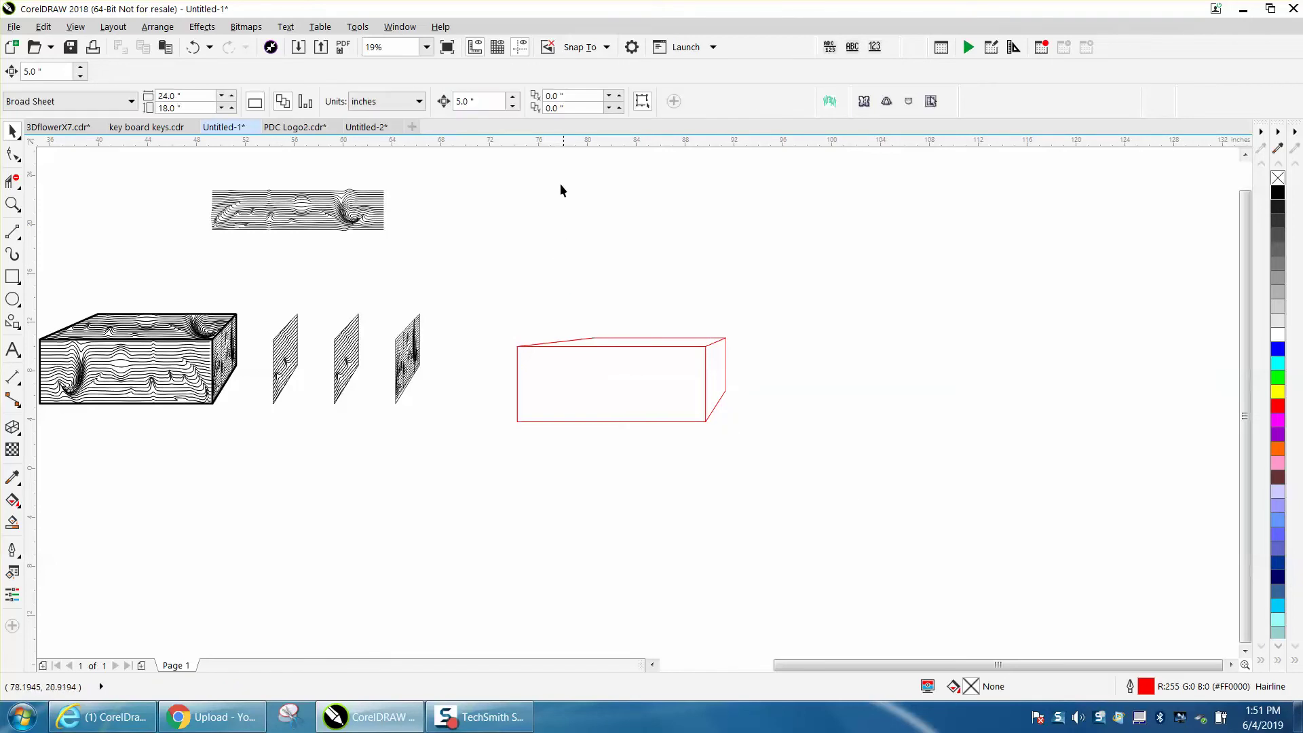
text(19)
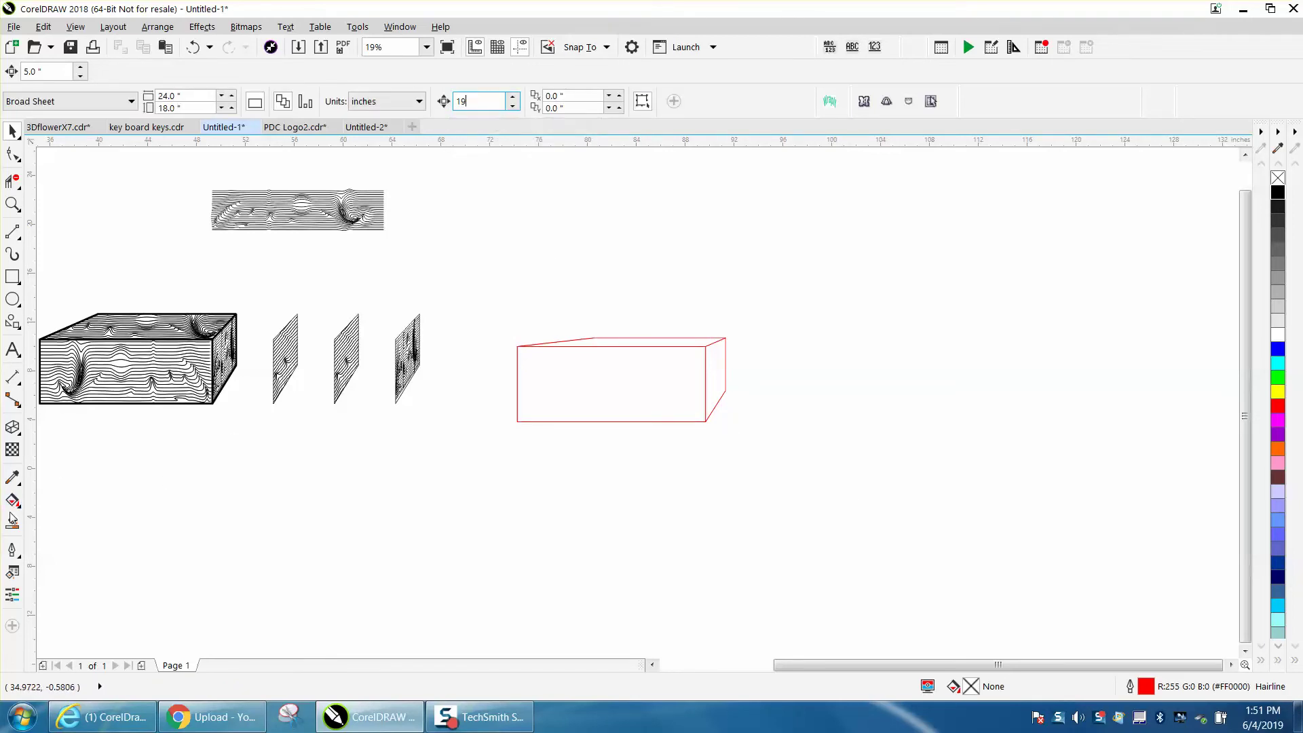
click(11, 520)
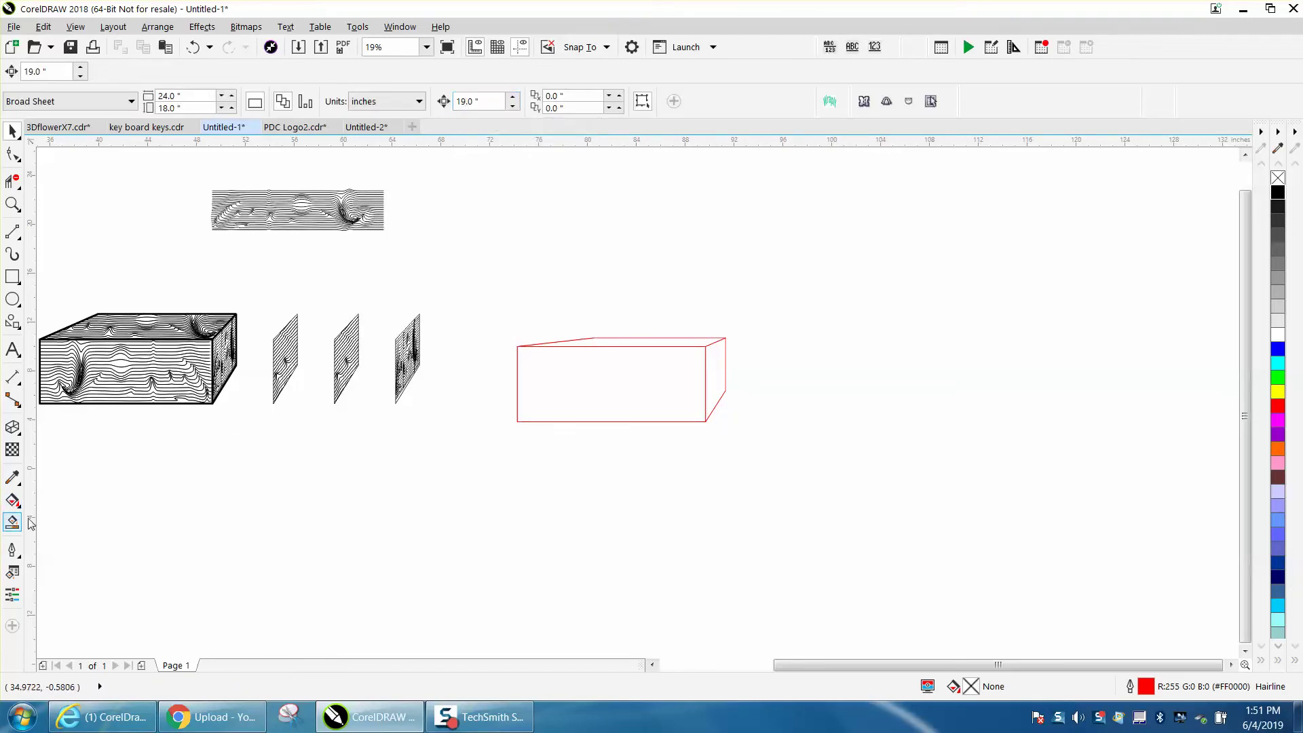
click(630, 400)
key(Right)
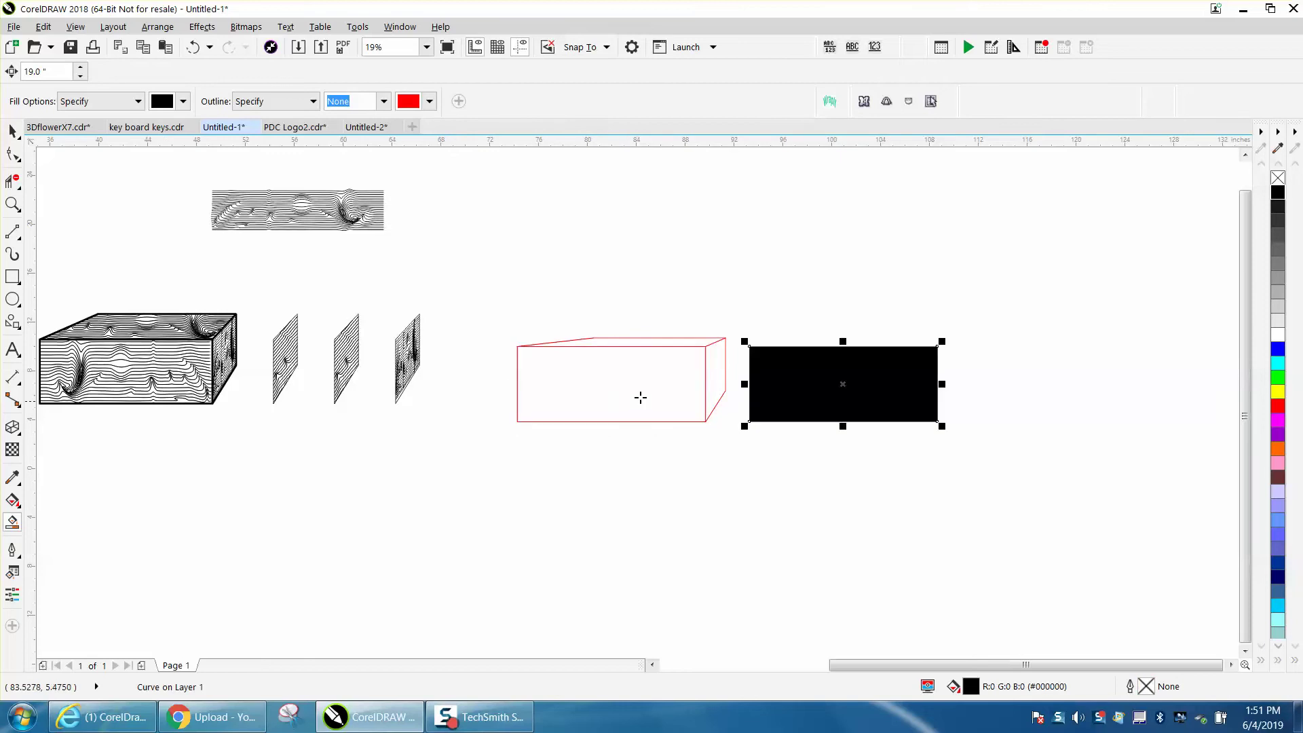
Smart Fill the box's side and top faces, nudging each filled copy 38 inches to the right
click(712, 385)
key(Right)
key(Right)
click(696, 340)
key(Right)
key(Right)
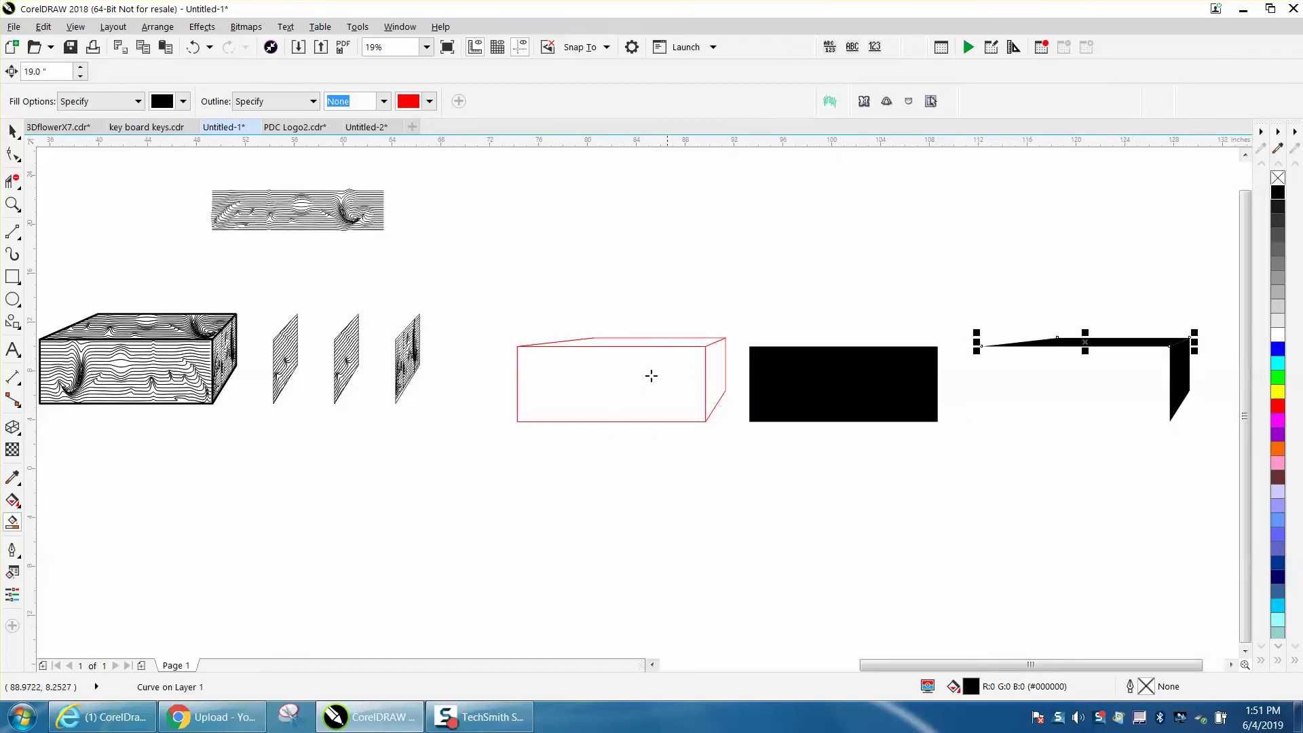
Remove the fill from the three black face copies and give them a black outline
click(12, 130)
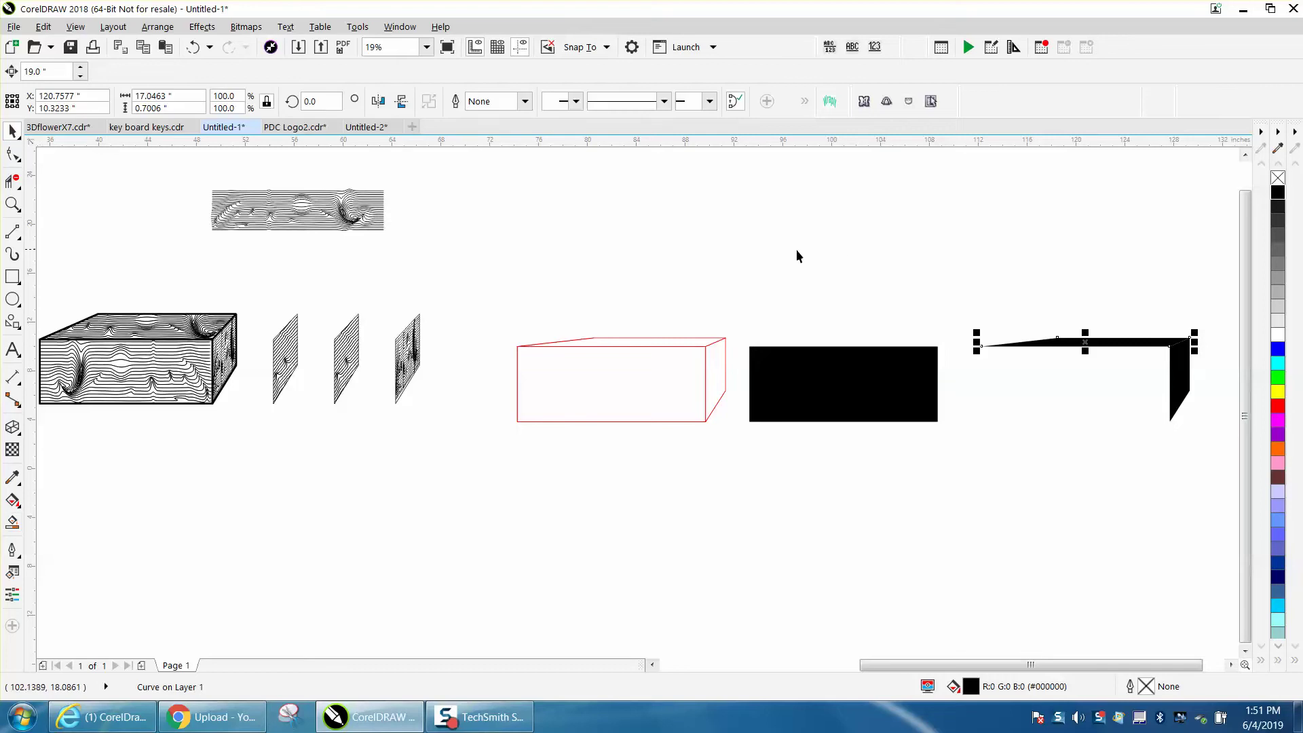
drag(738, 295, 755, 326)
drag(1161, 464, 1202, 477)
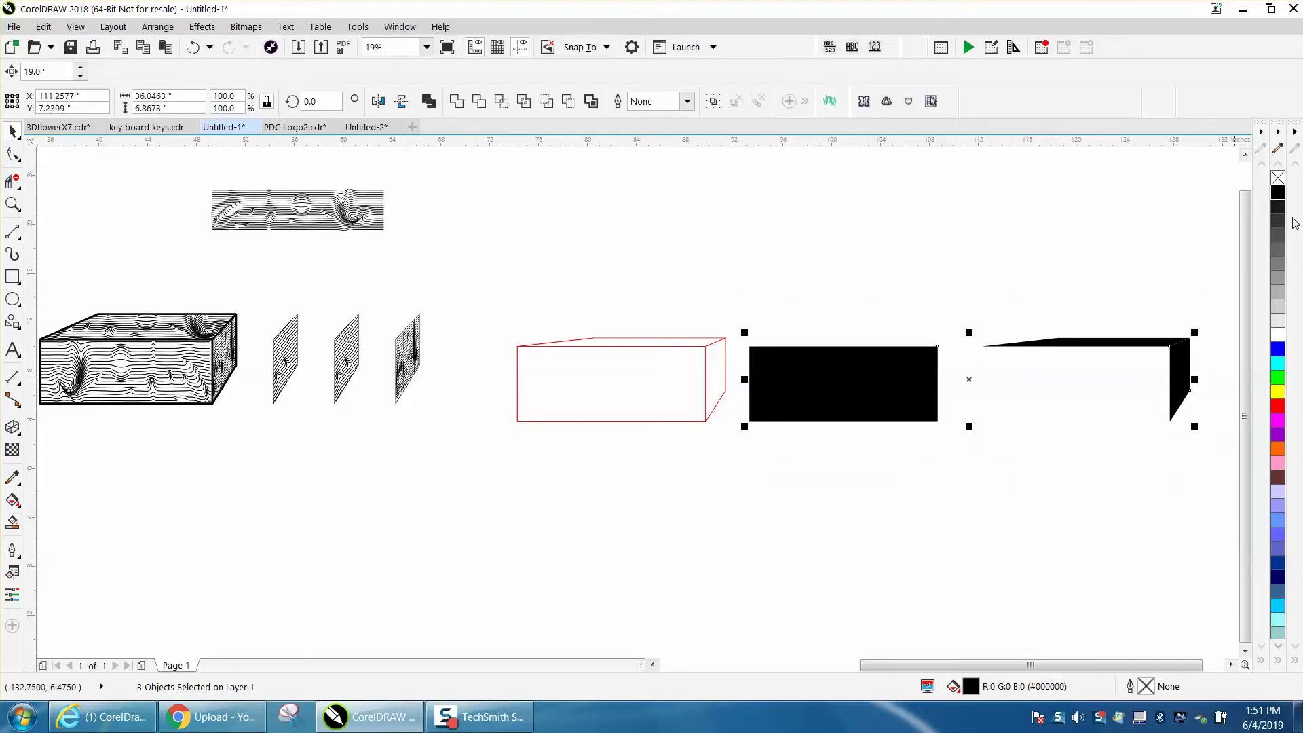
click(1277, 179)
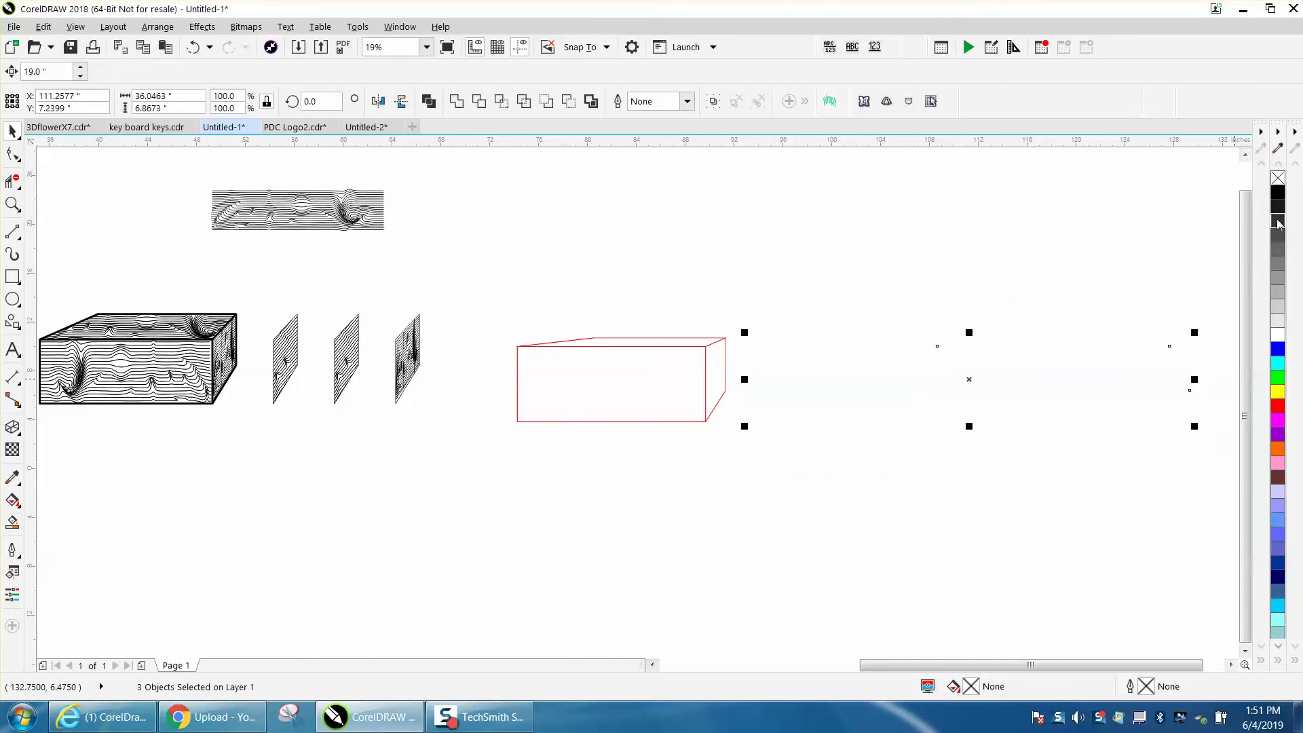
right_click(1275, 206)
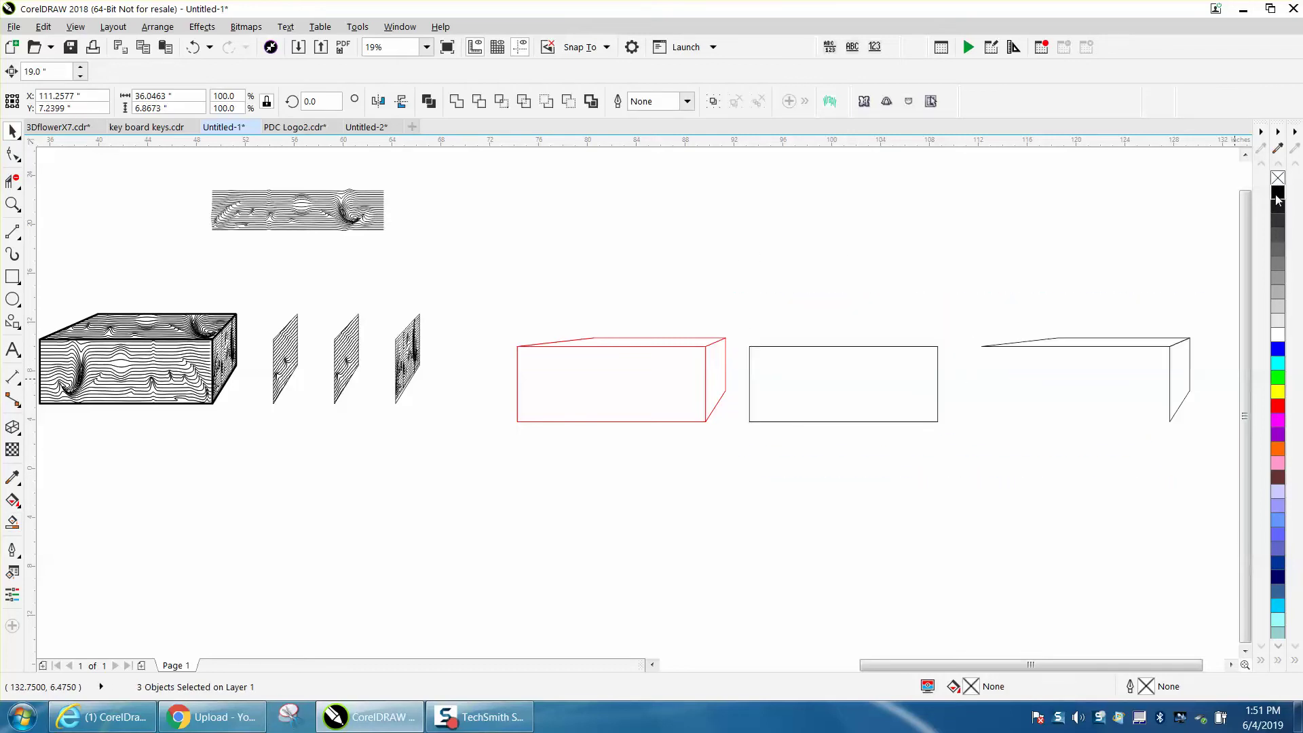
Nudge the outlined top-face shape 19 inches up, away from the side-face shape
click(1129, 245)
click(1126, 347)
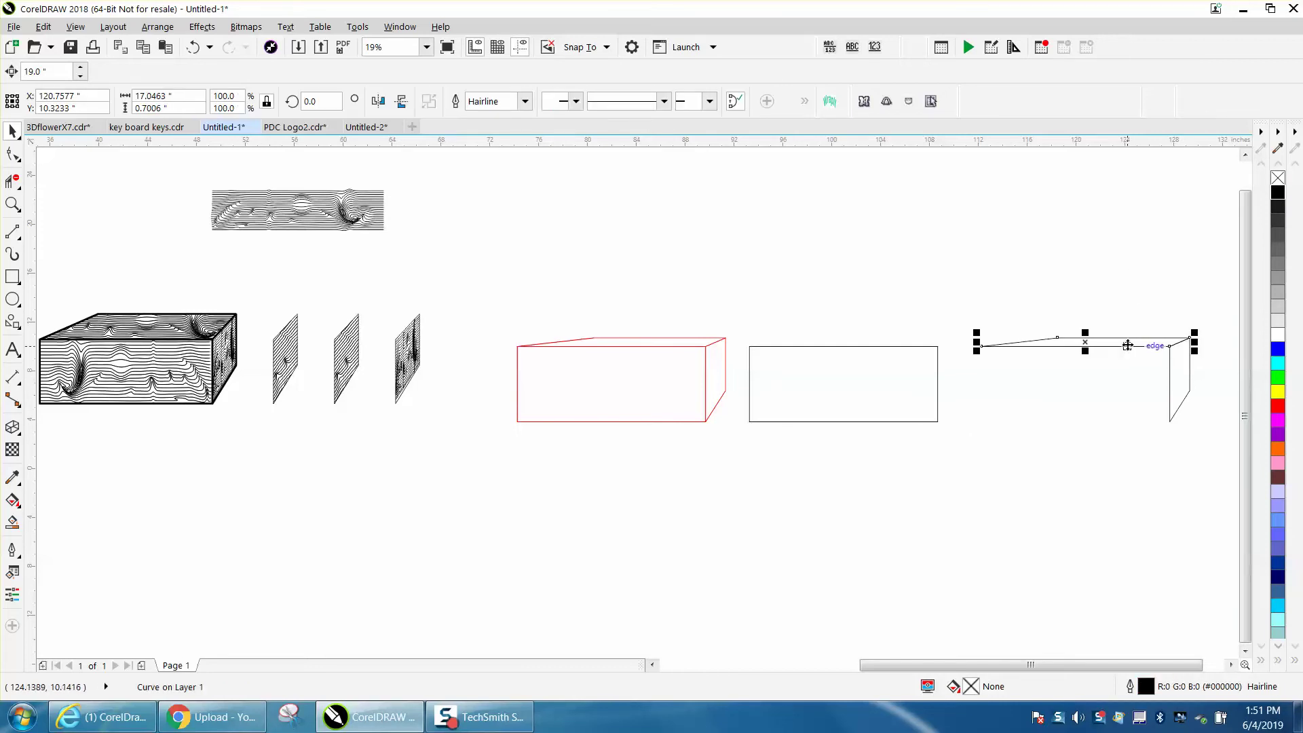
key(Up)
Resize the flat wood-grain pattern to about 21.05 by 9.82 inches and place it over the front-face rectangle
scroll(1127, 344, down, 2)
drag(733, 279, 1096, 449)
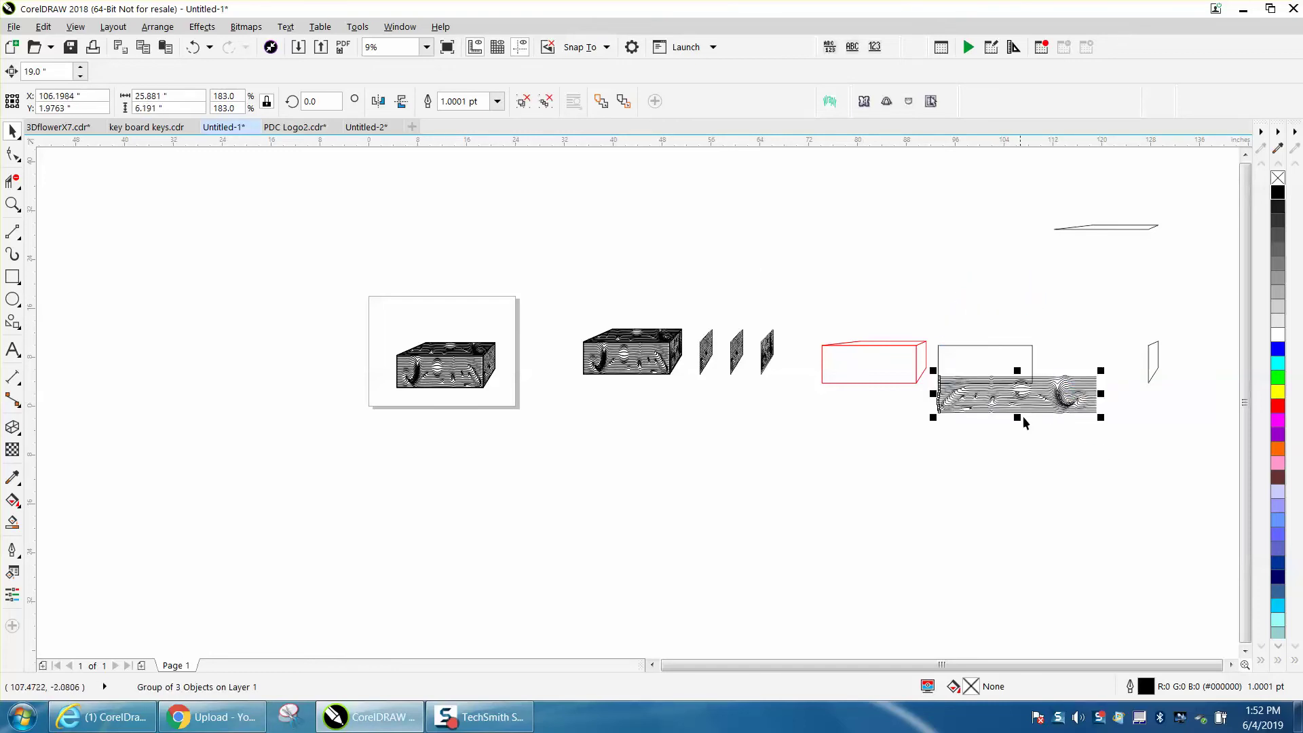
drag(1017, 415, 1063, 435)
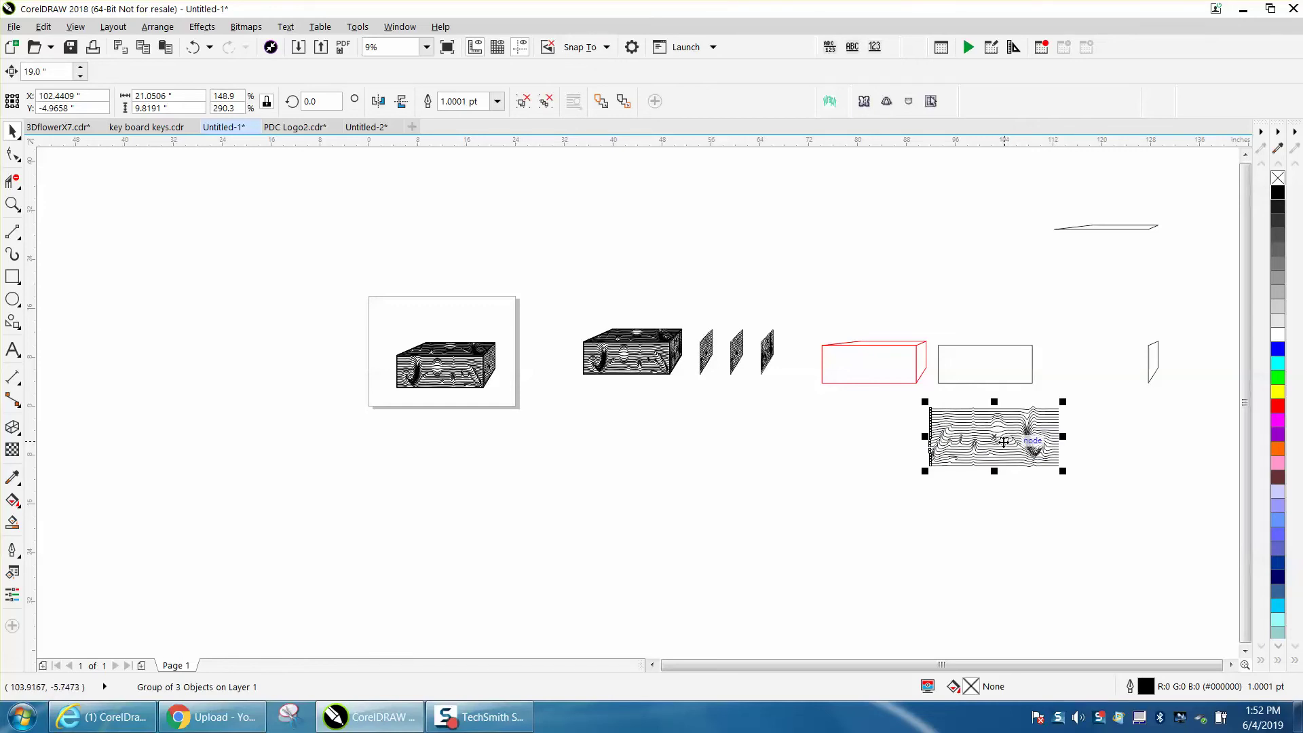
drag(983, 424, 930, 337)
Cut the wood-grain pattern to the front-face rectangle's outline using Front Minus Back
drag(1093, 412, 1093, 413)
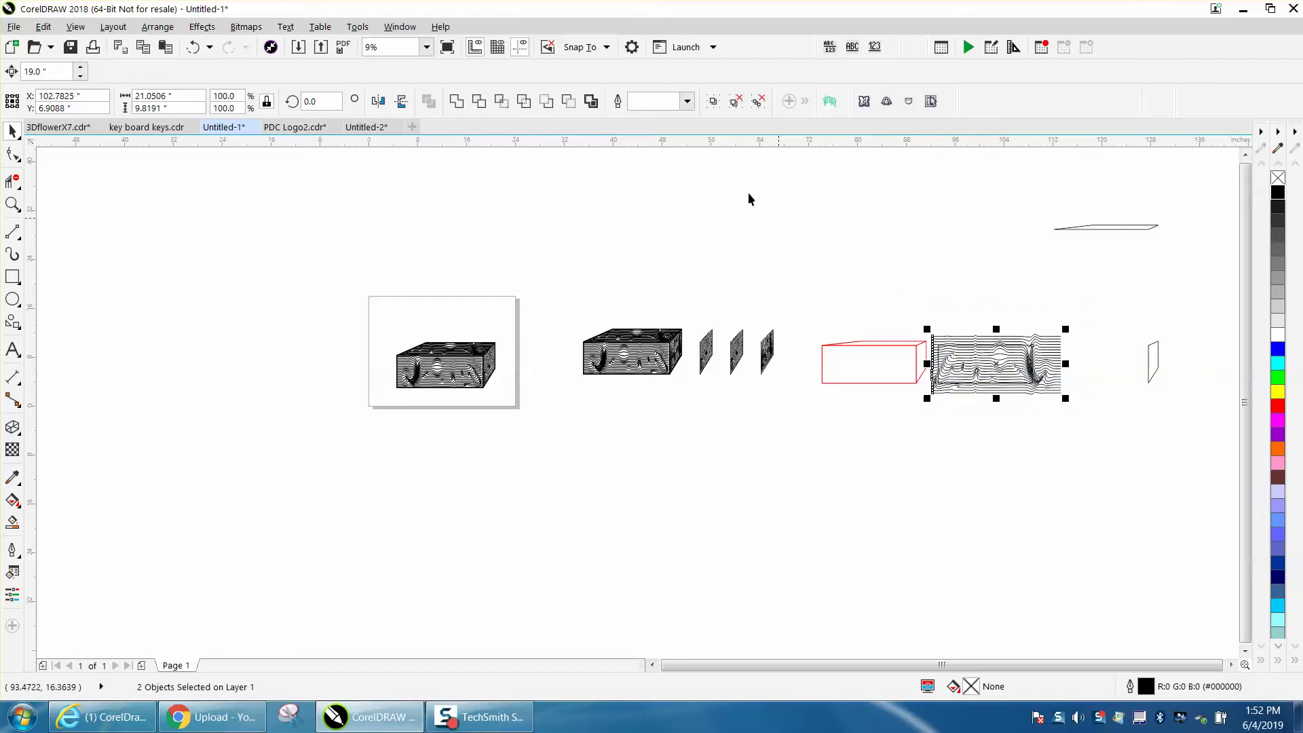
click(570, 102)
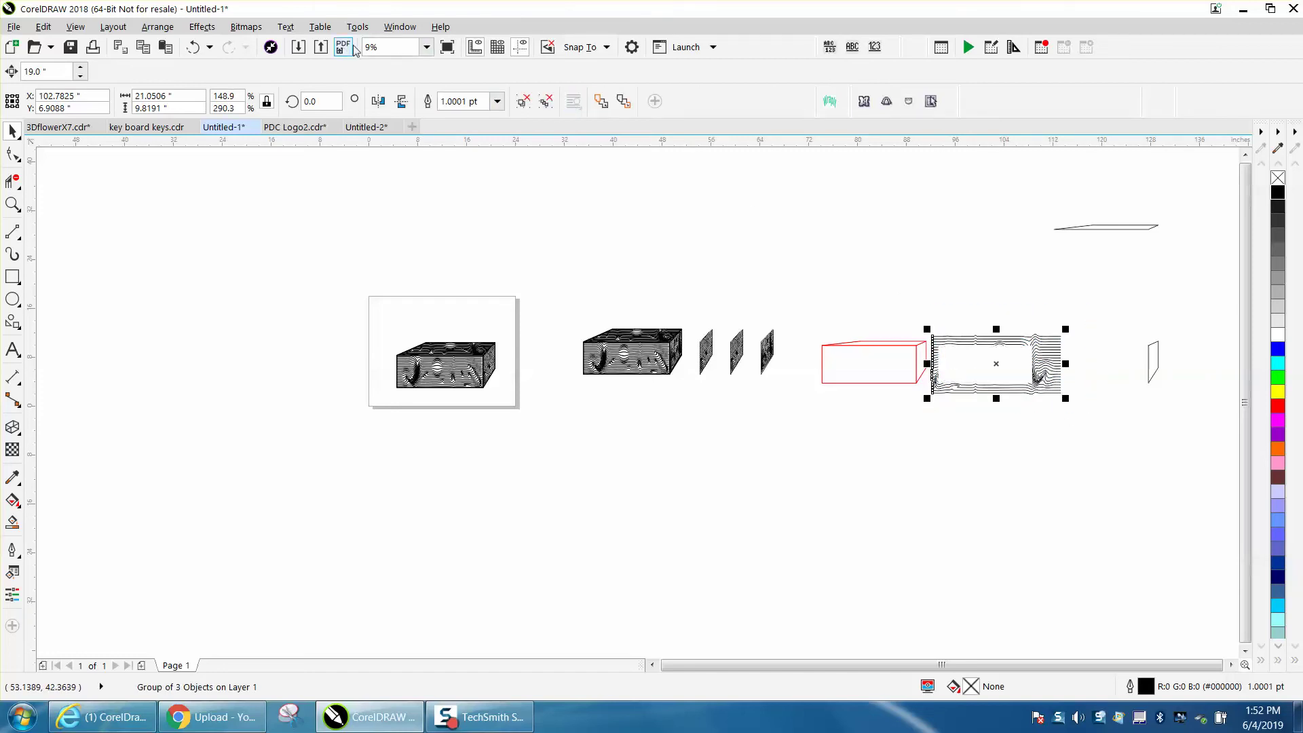
click(192, 47)
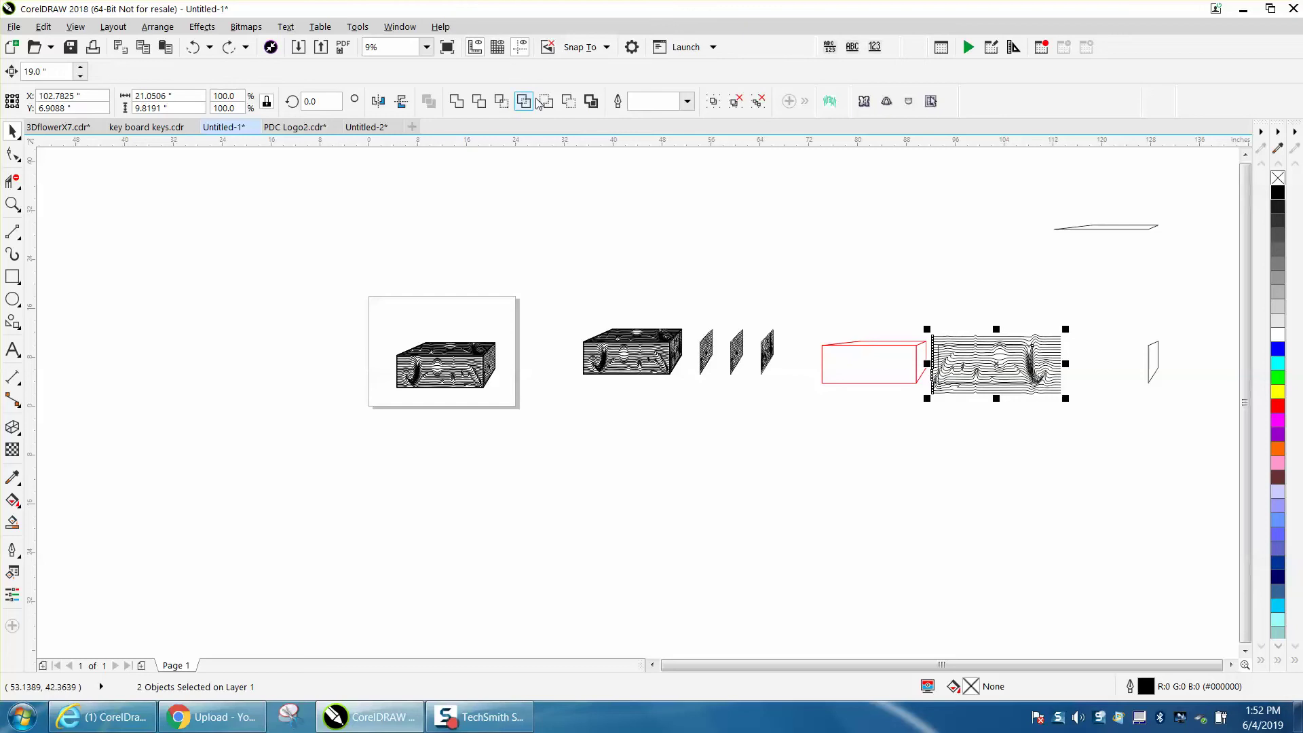
click(547, 103)
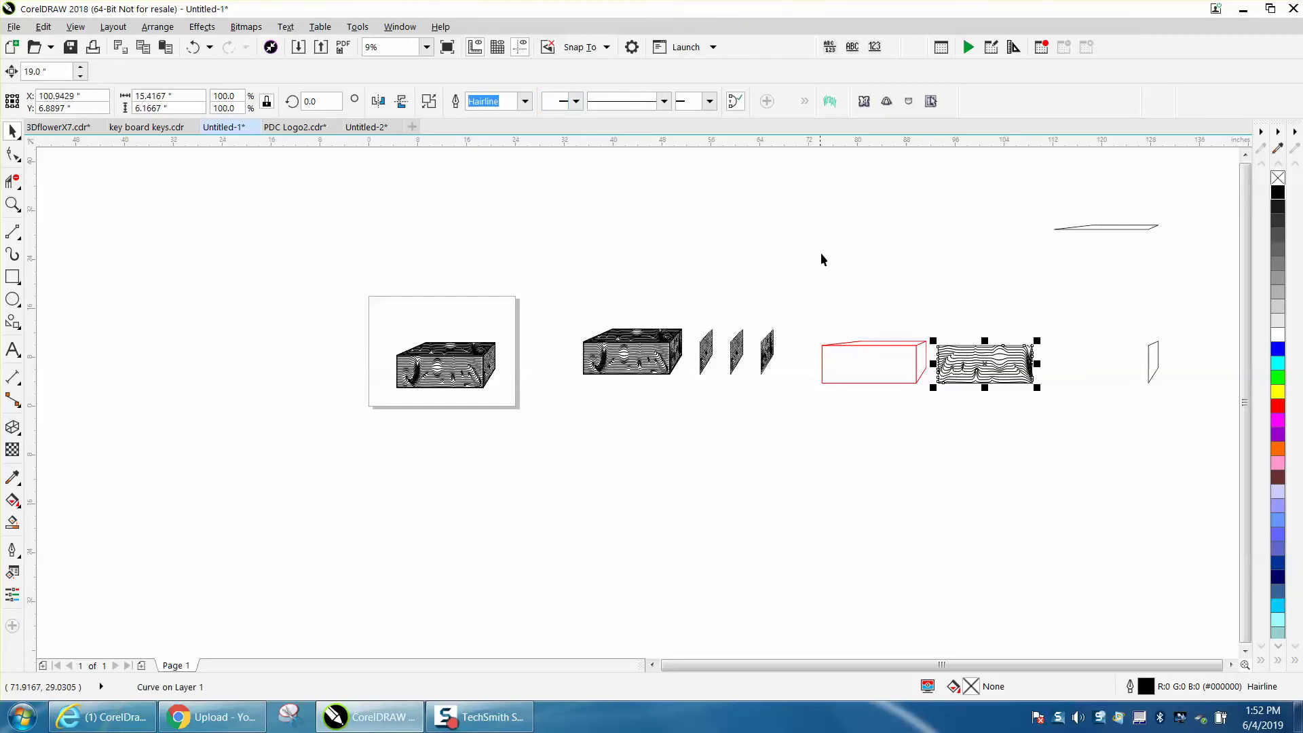
Undo the front-face cut and pattern placement, and make two copies of the wood-grain pattern diagonally below it
scroll(823, 263, down, 2)
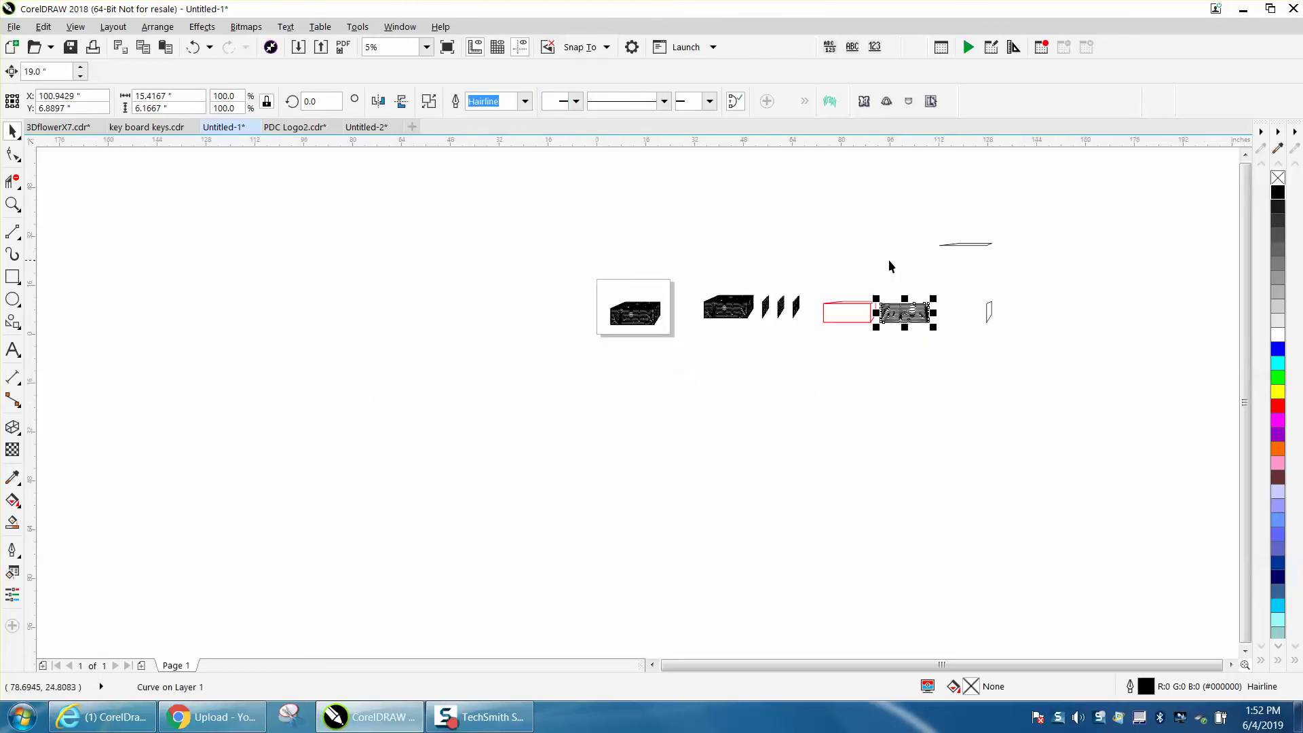
click(201, 49)
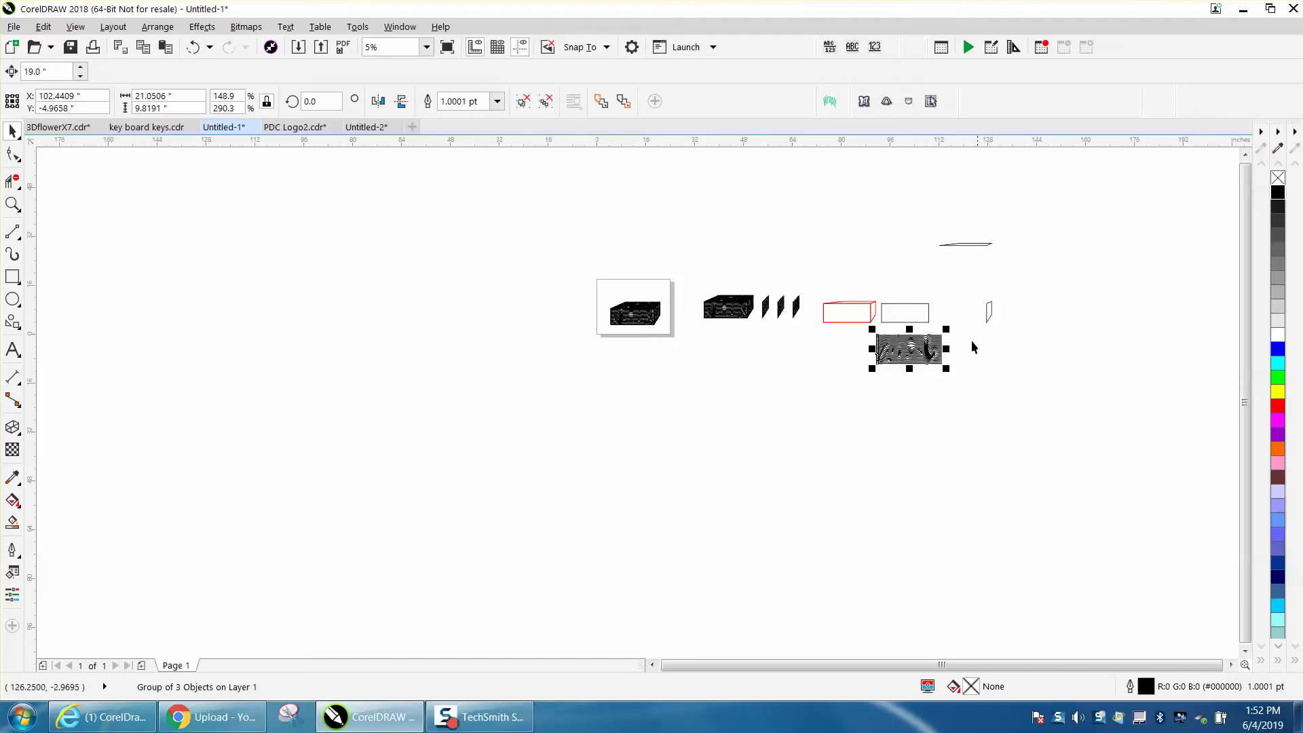
drag(933, 350, 949, 378)
key(ctrl+d)
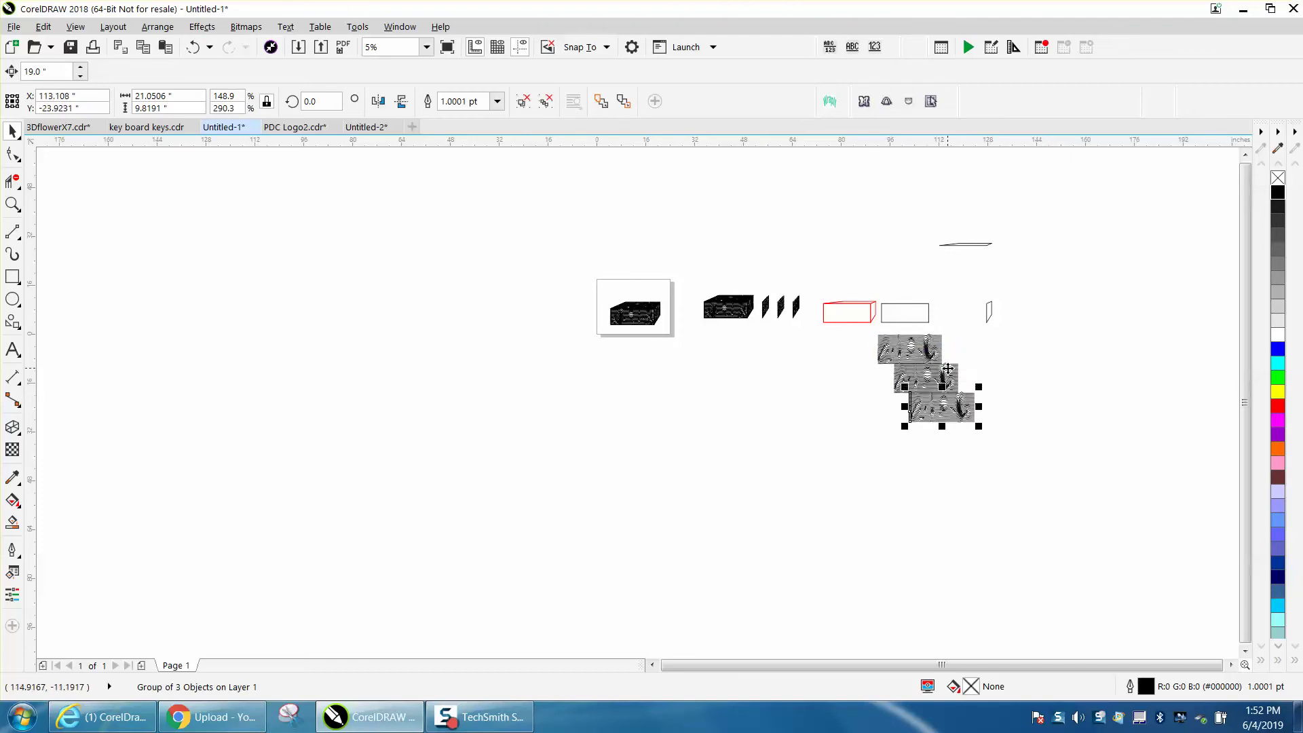
Place the original wood-grain pattern over the front-face rectangle and cut it to that outline using Front Minus Back
drag(912, 351, 988, 368)
click(12, 204)
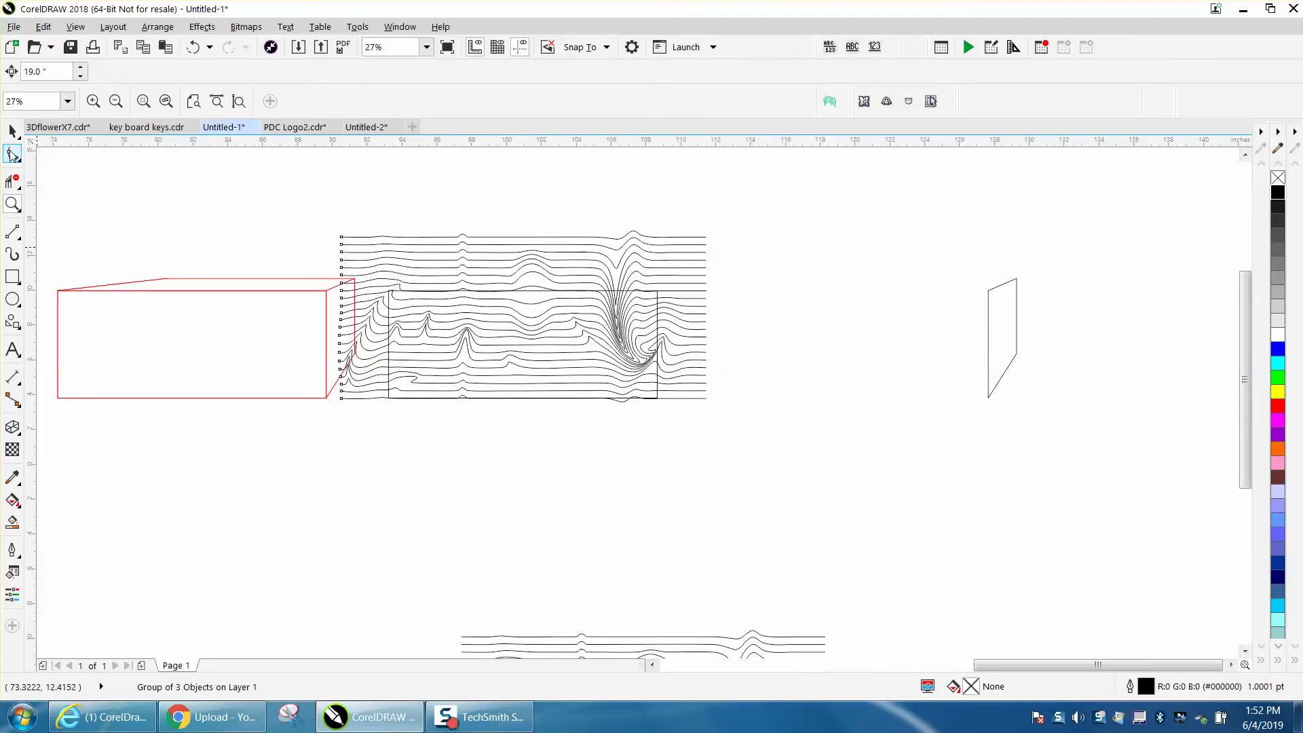
click(12, 131)
drag(323, 232, 743, 449)
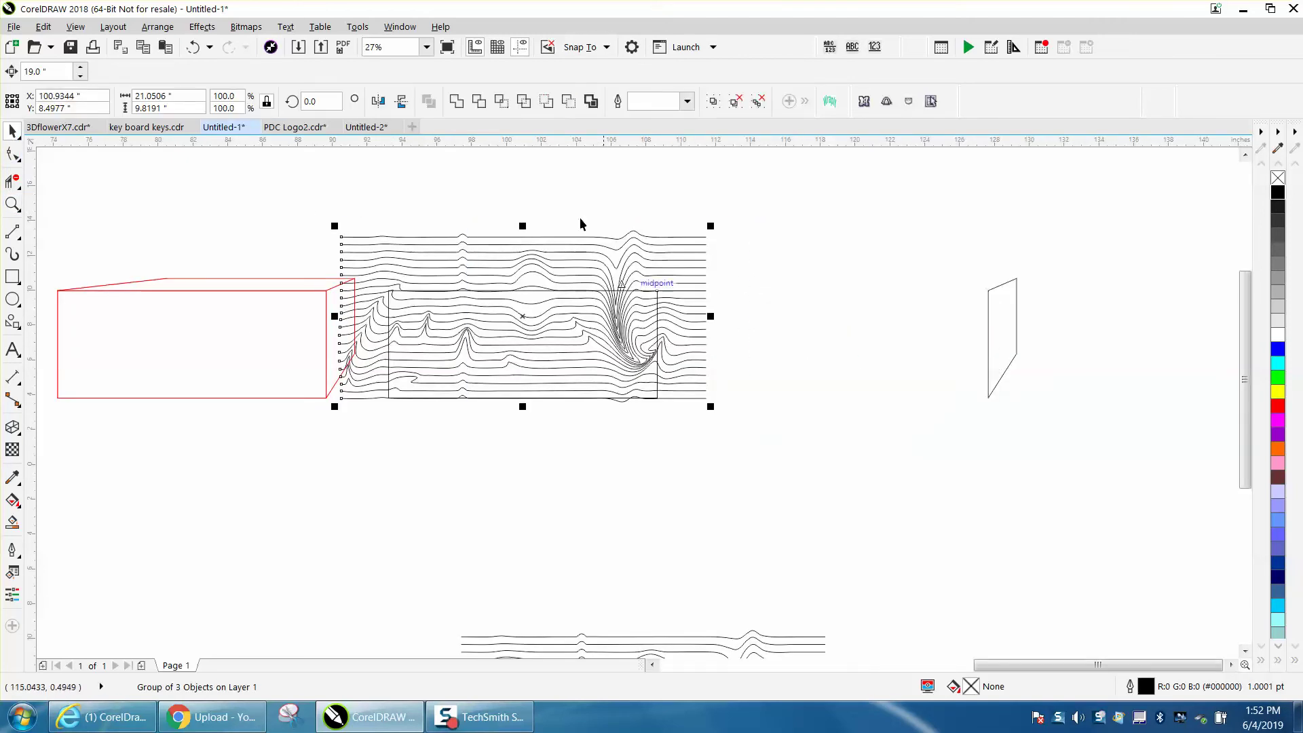
click(547, 104)
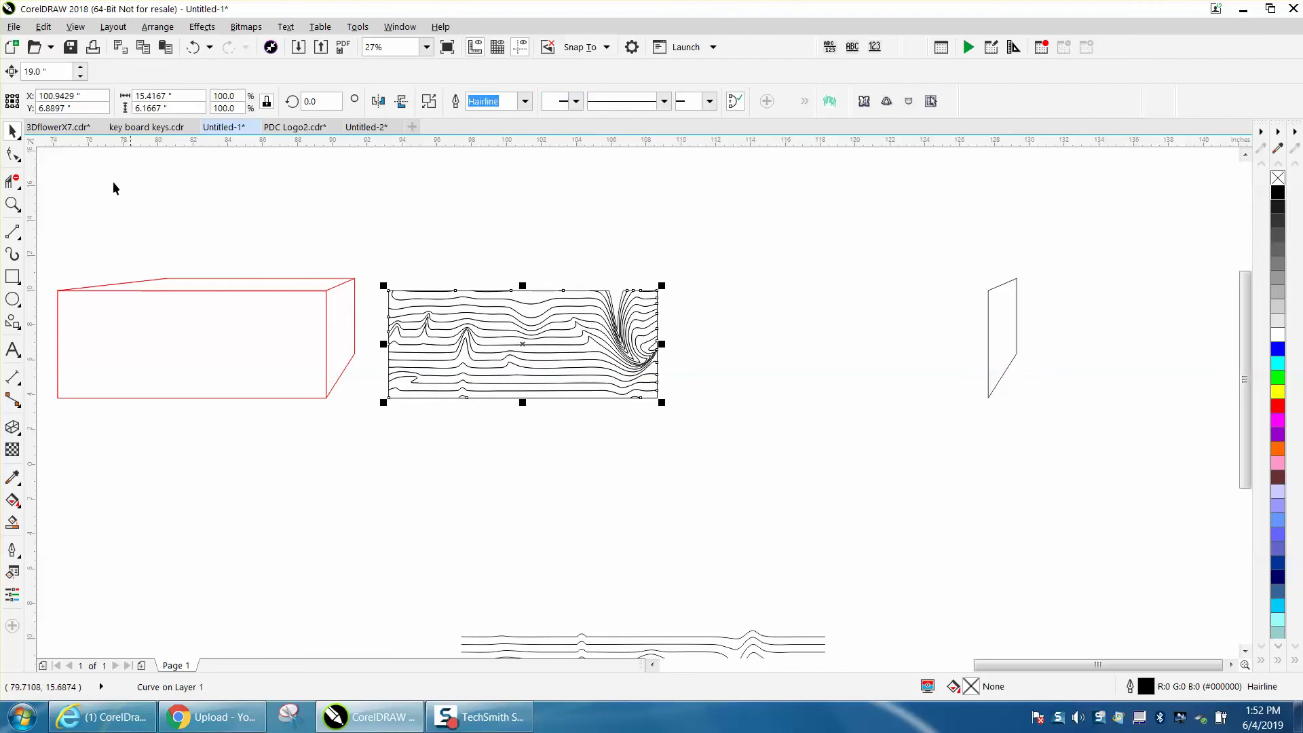
Move one wood-grain pattern copy just below the top-face shape and mirror it horizontally
scroll(800, 355, down, 2)
drag(735, 523, 894, 241)
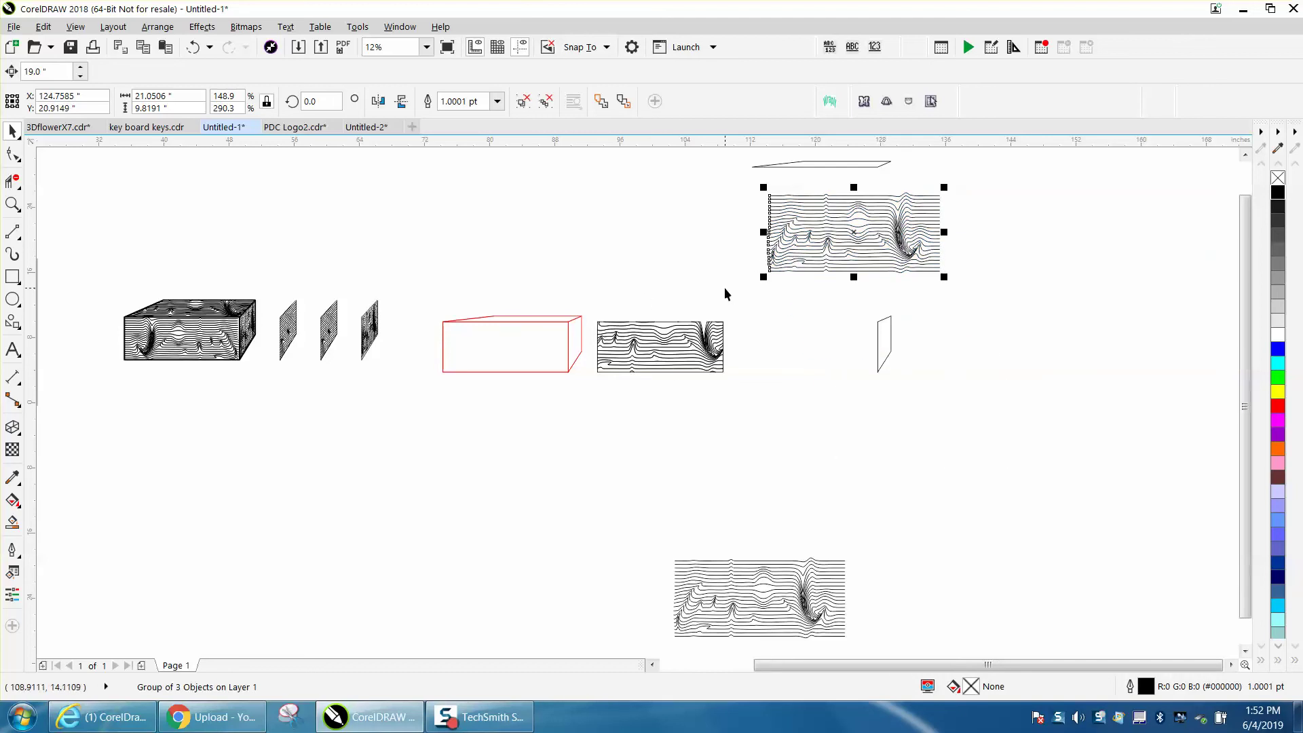
click(378, 103)
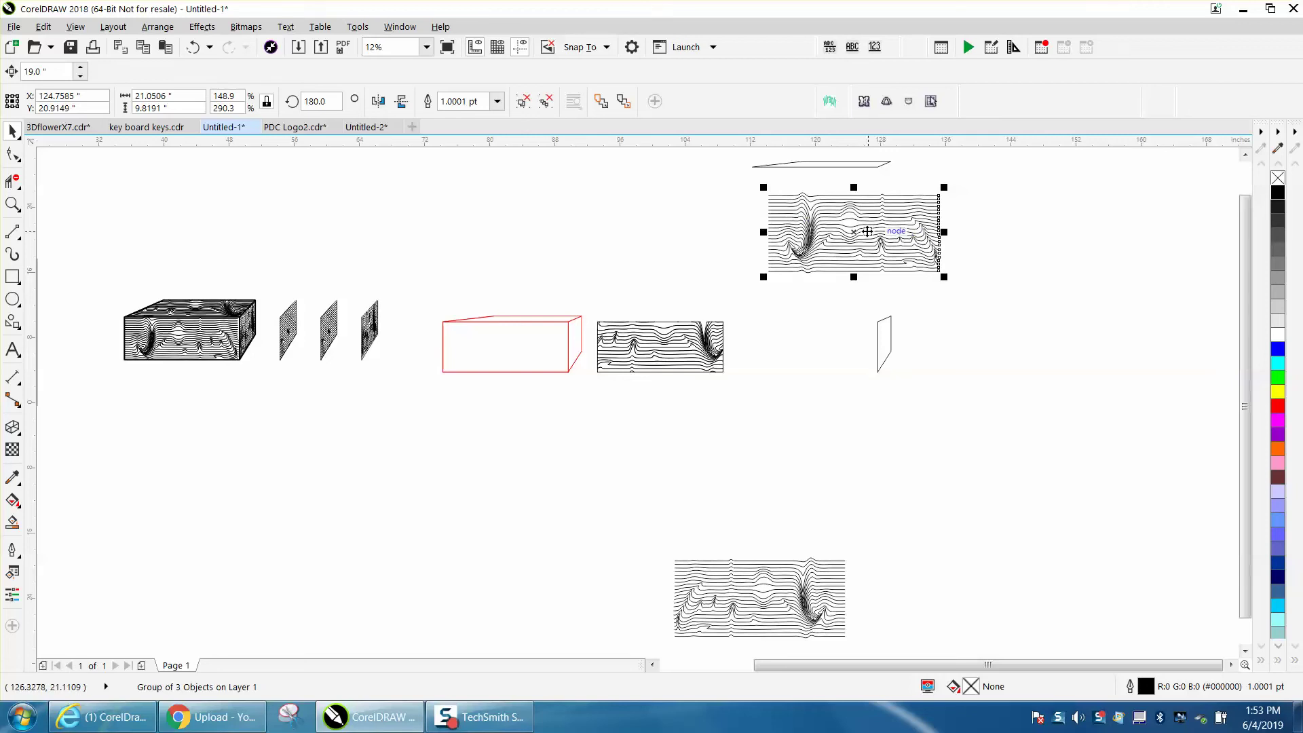
Add a perspective to the mirrored pattern and match its four corners to the corners of the top-face shape
click(200, 28)
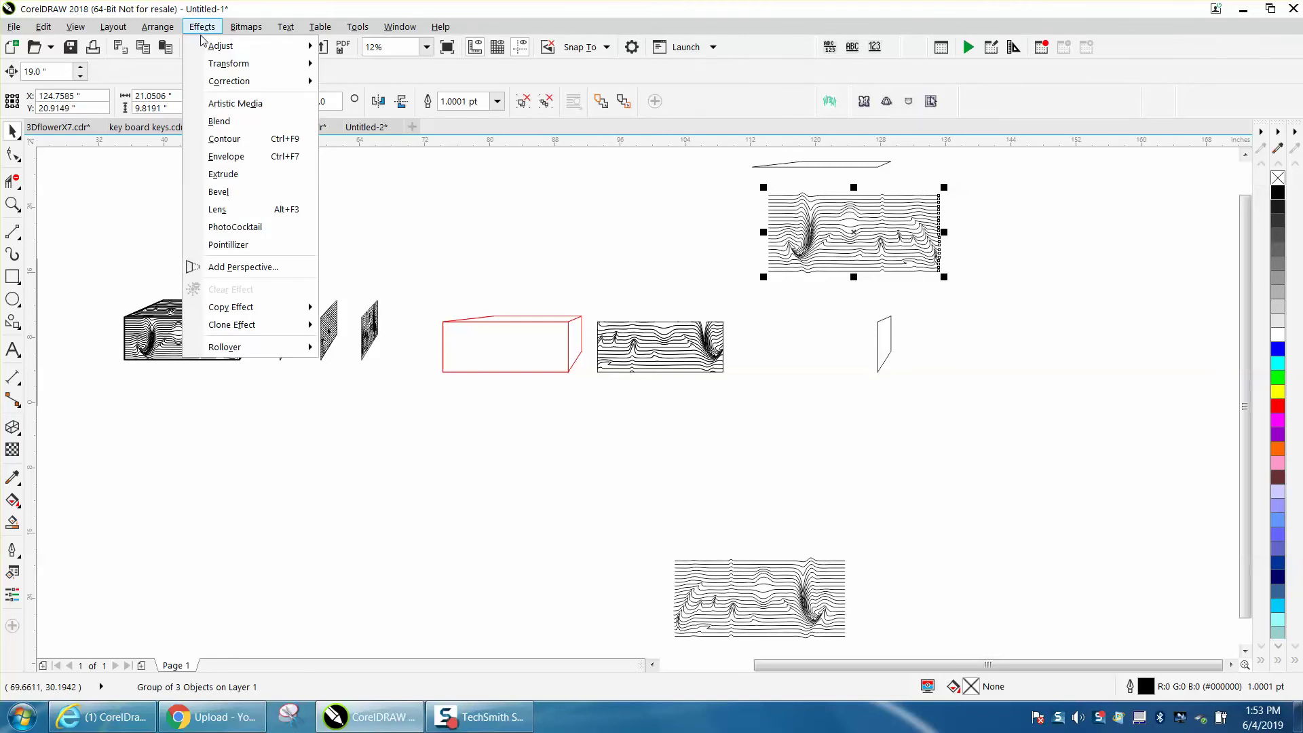
click(244, 267)
click(12, 204)
drag(739, 151, 1040, 300)
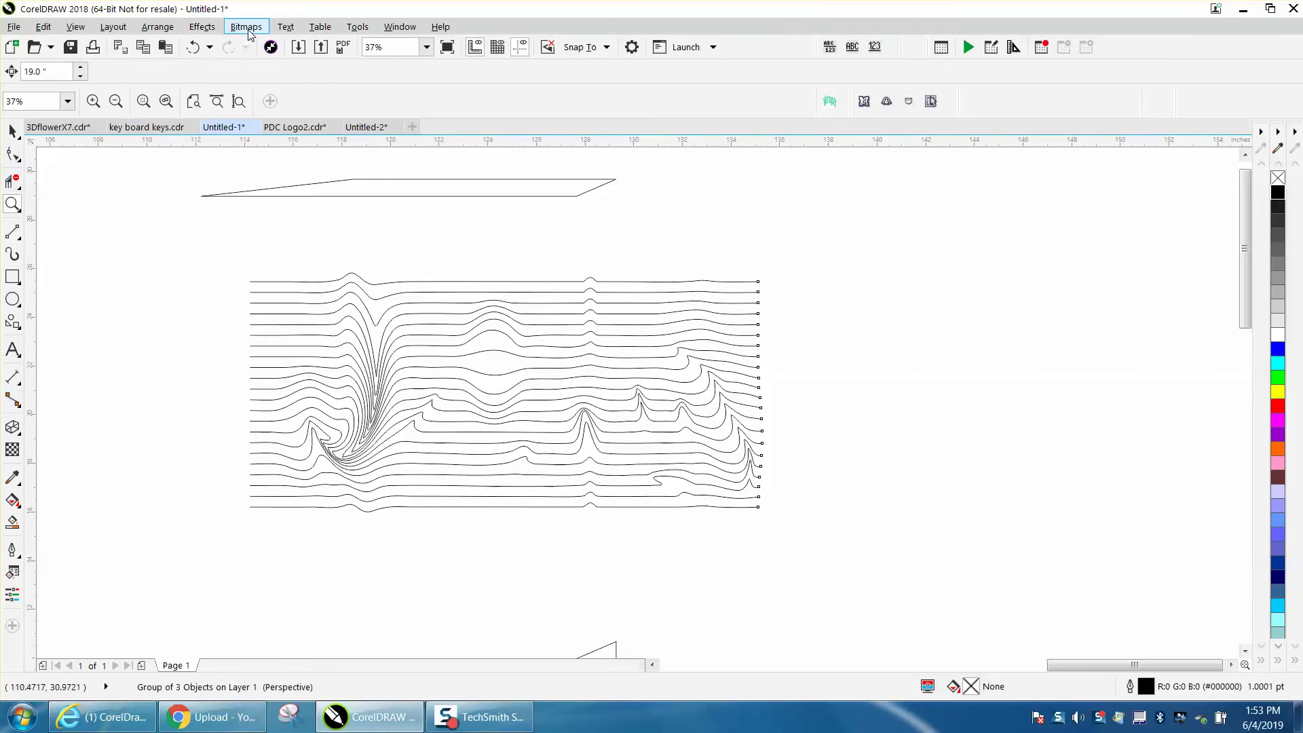
click(202, 26)
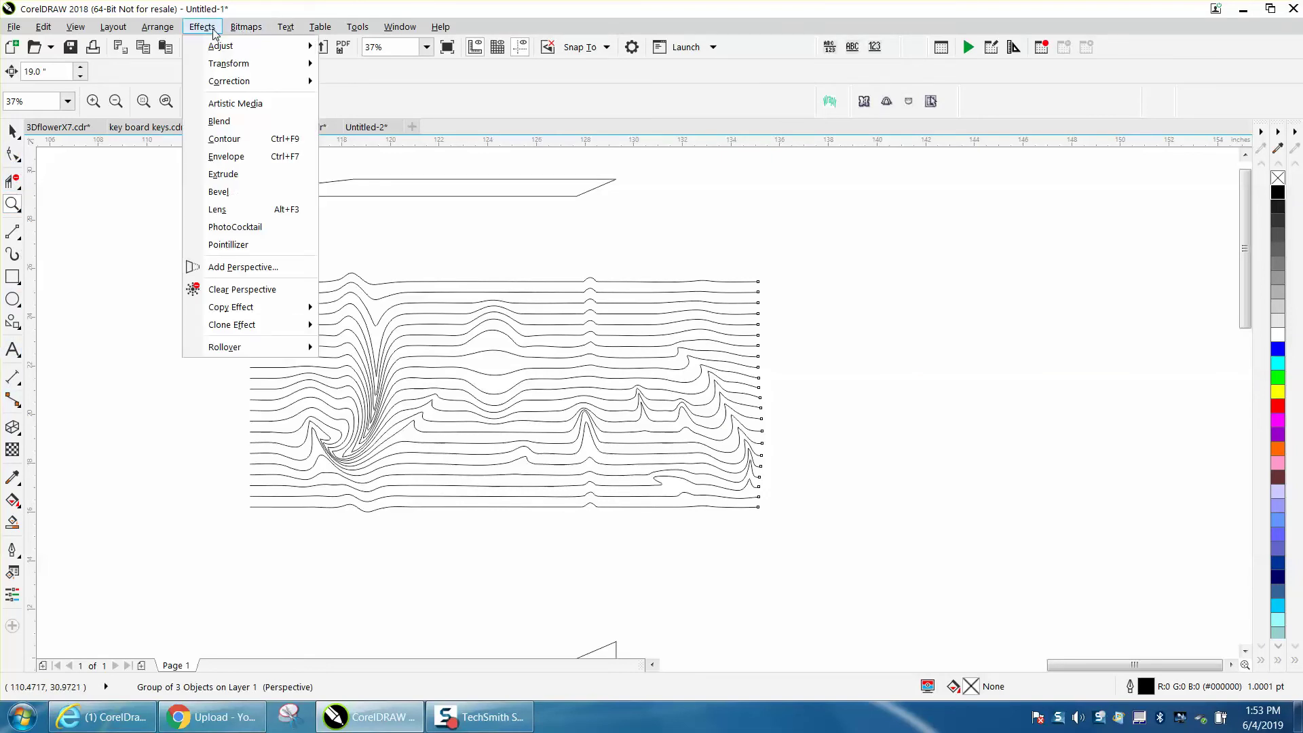
click(237, 266)
drag(251, 274, 353, 179)
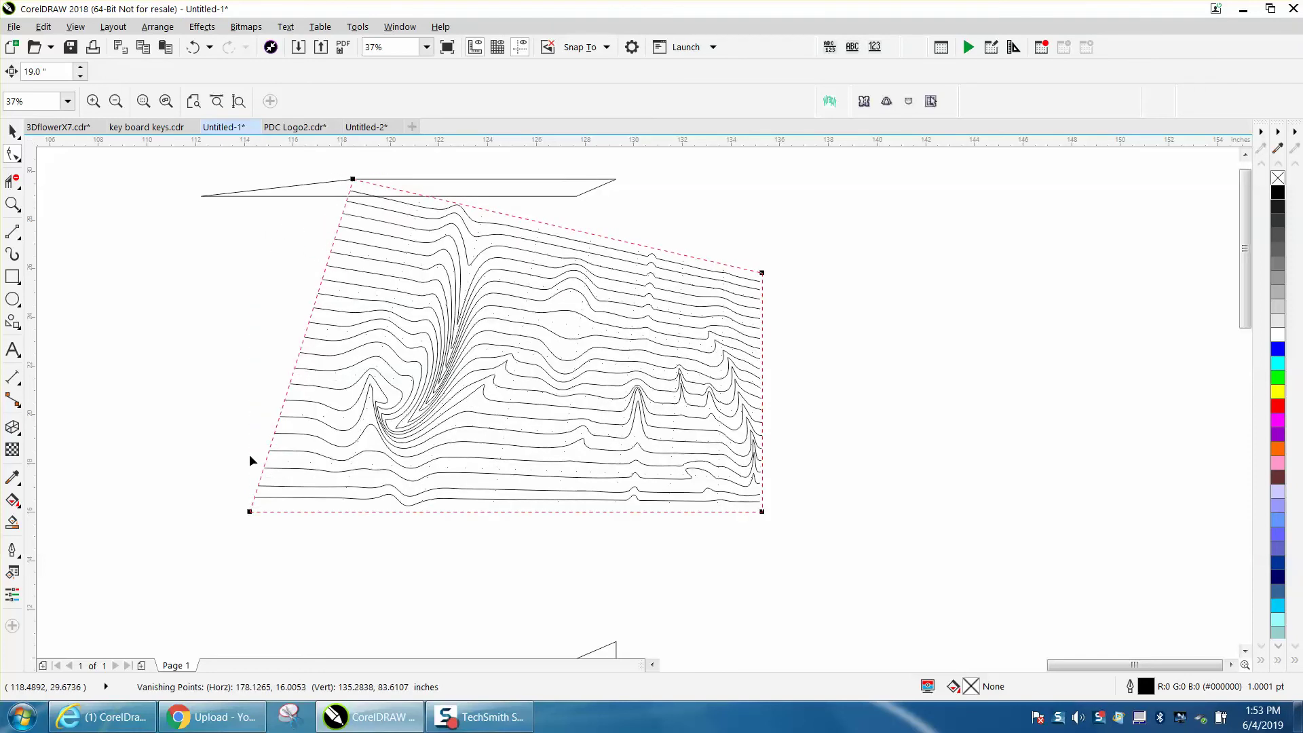
drag(250, 516, 200, 195)
drag(761, 273, 612, 180)
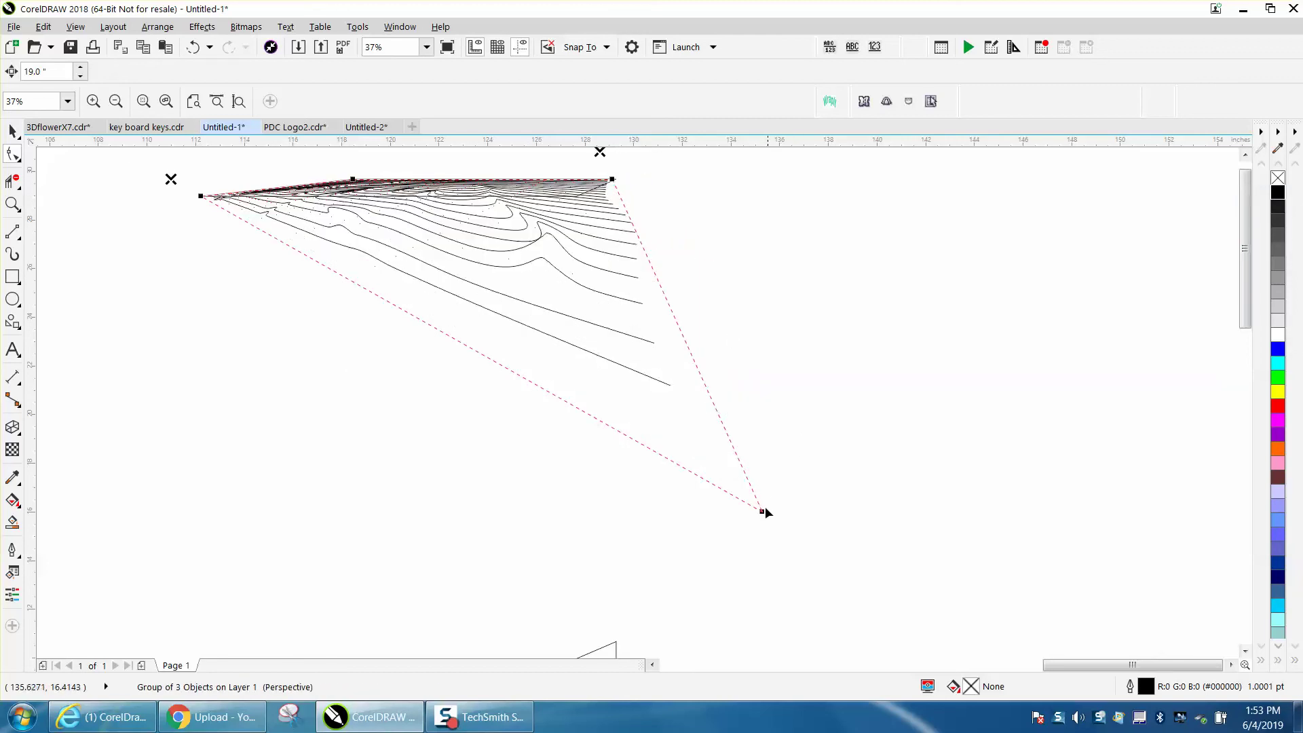
drag(761, 512, 576, 198)
Nudge the perspective pattern 19 inches left and 19 inches down onto the front face's upper edge, and fill it black
scroll(714, 350, down, 2)
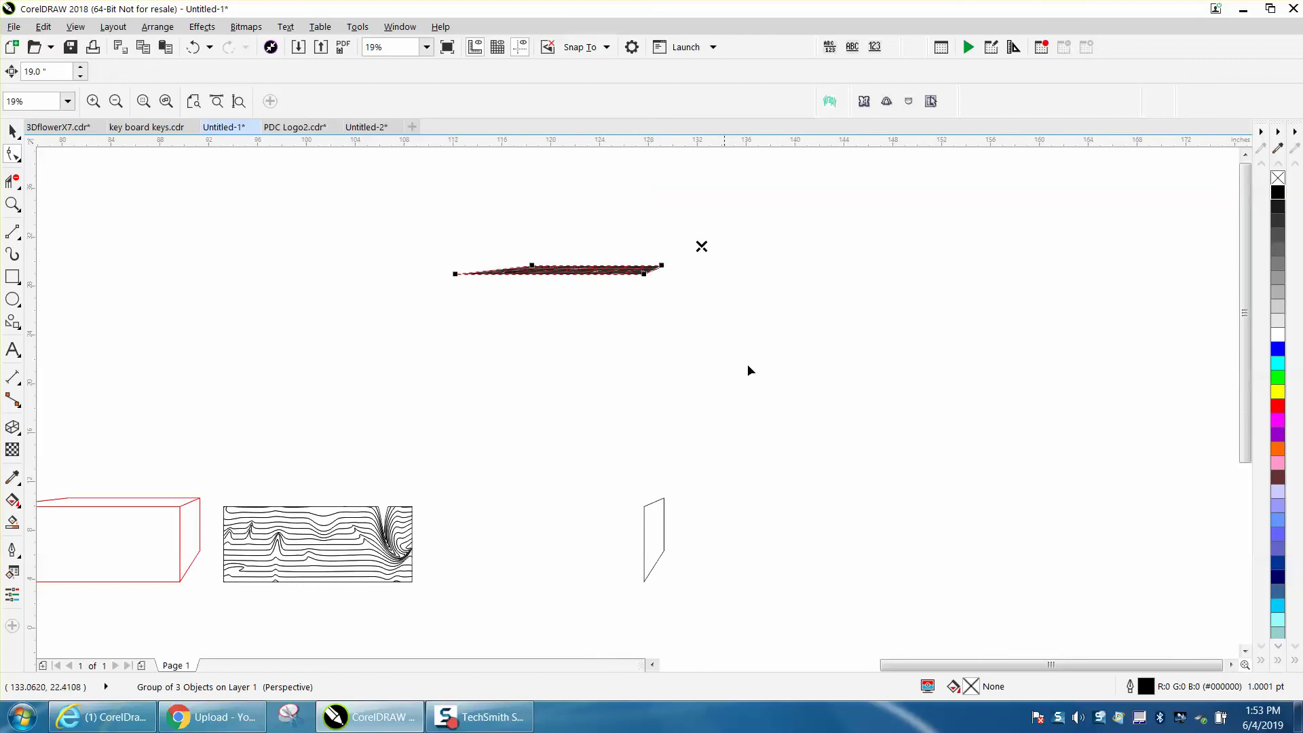
key(Left)
key(Down)
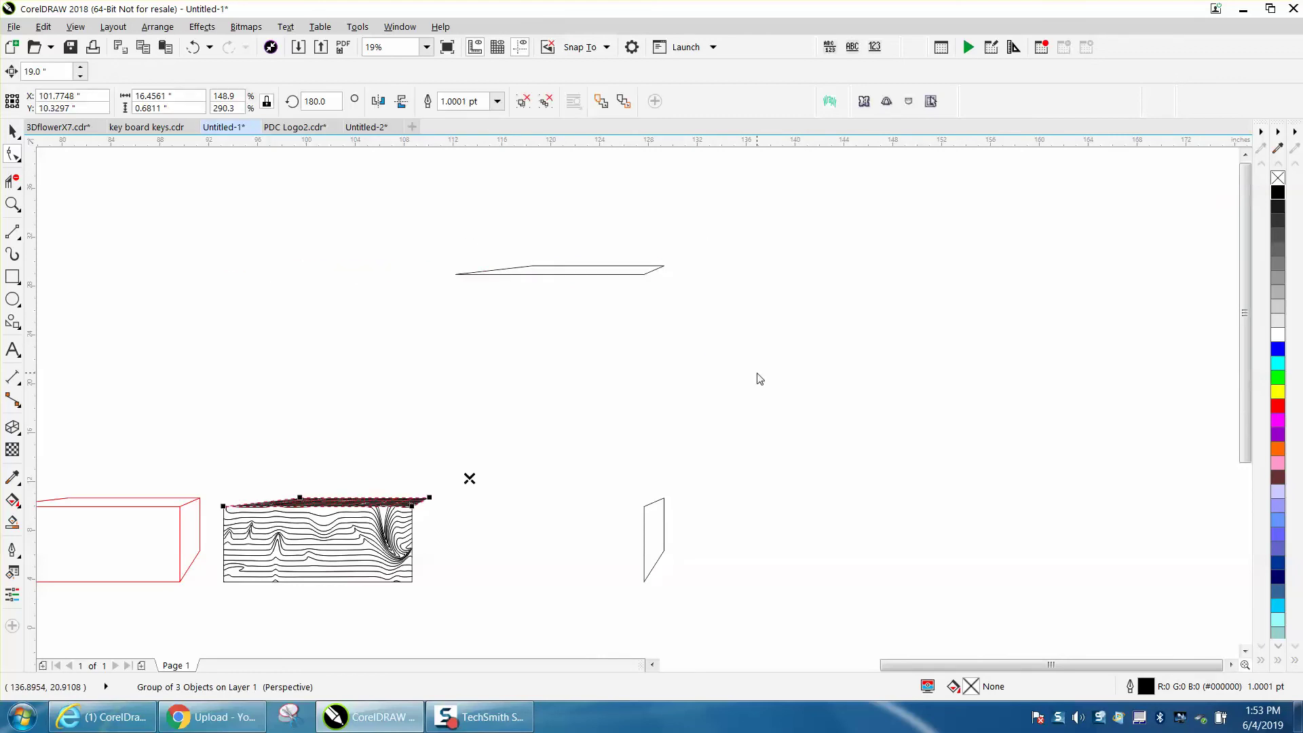
click(1277, 196)
click(12, 204)
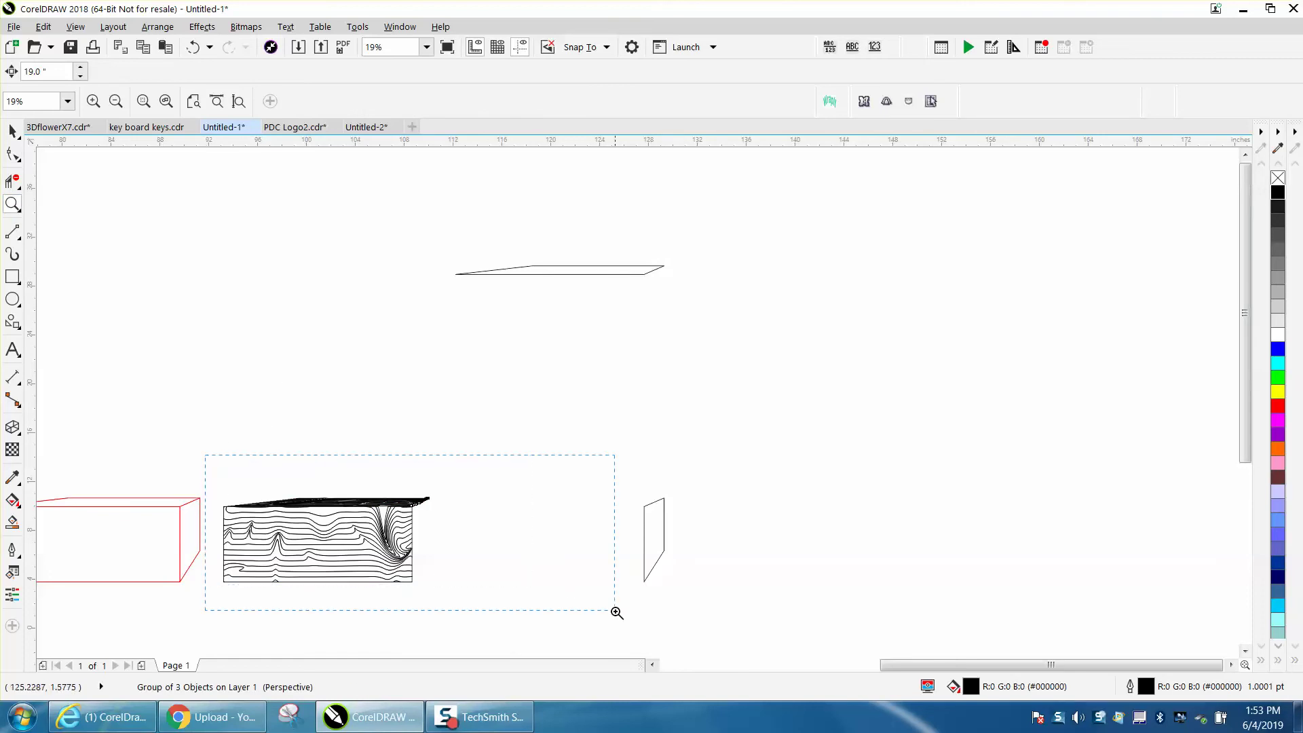
drag(616, 612, 615, 612)
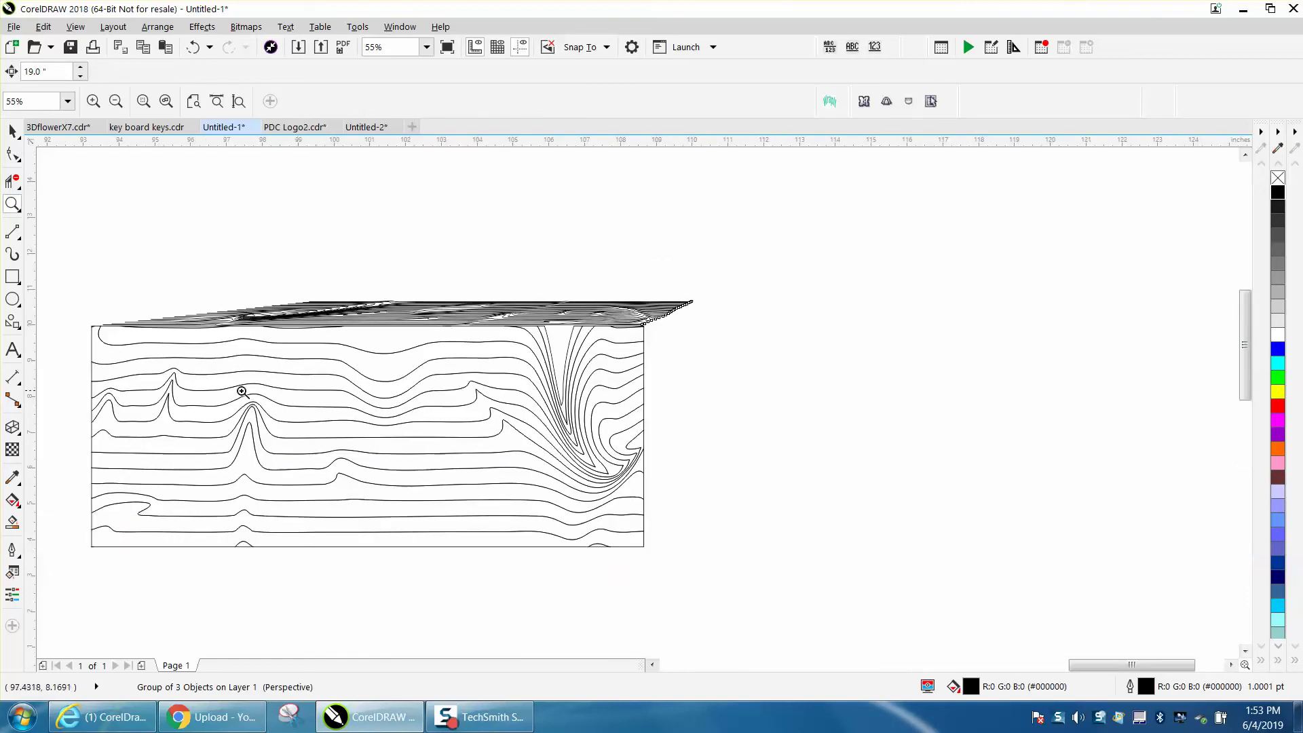
scroll(207, 331, down, 2)
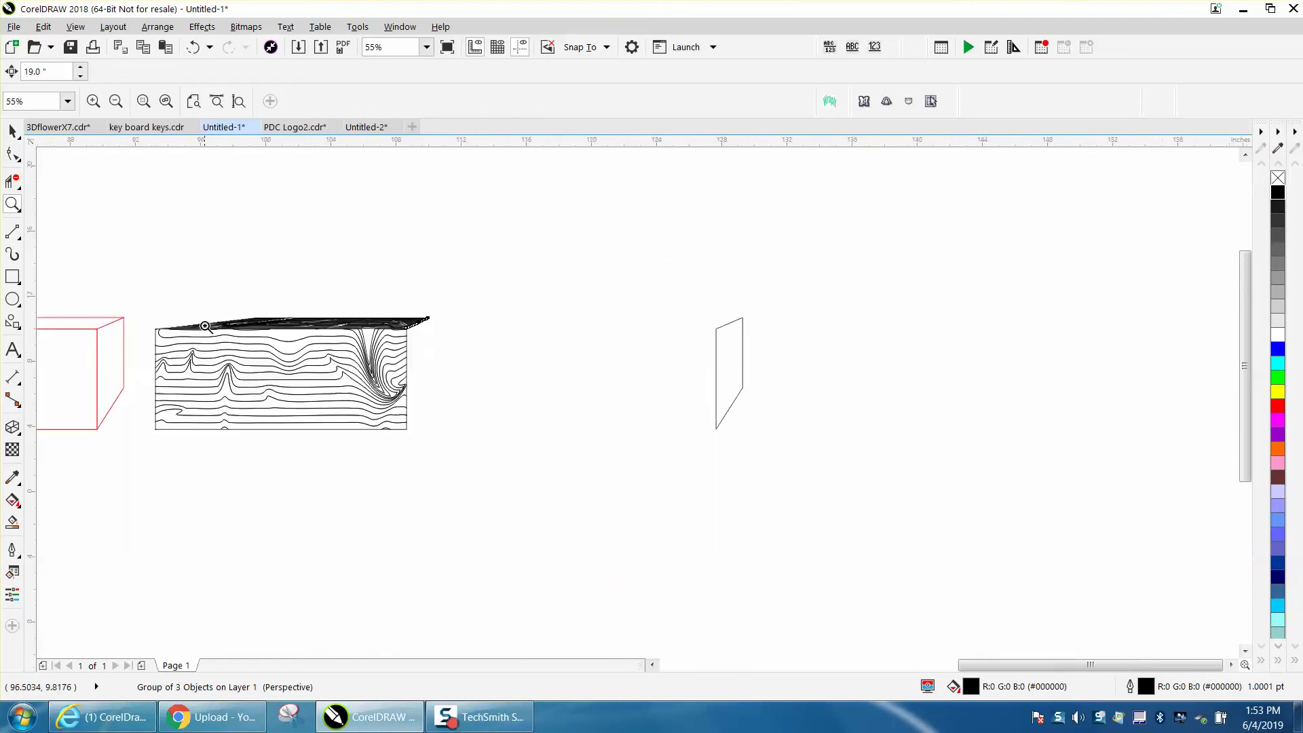
scroll(825, 380, down, 2)
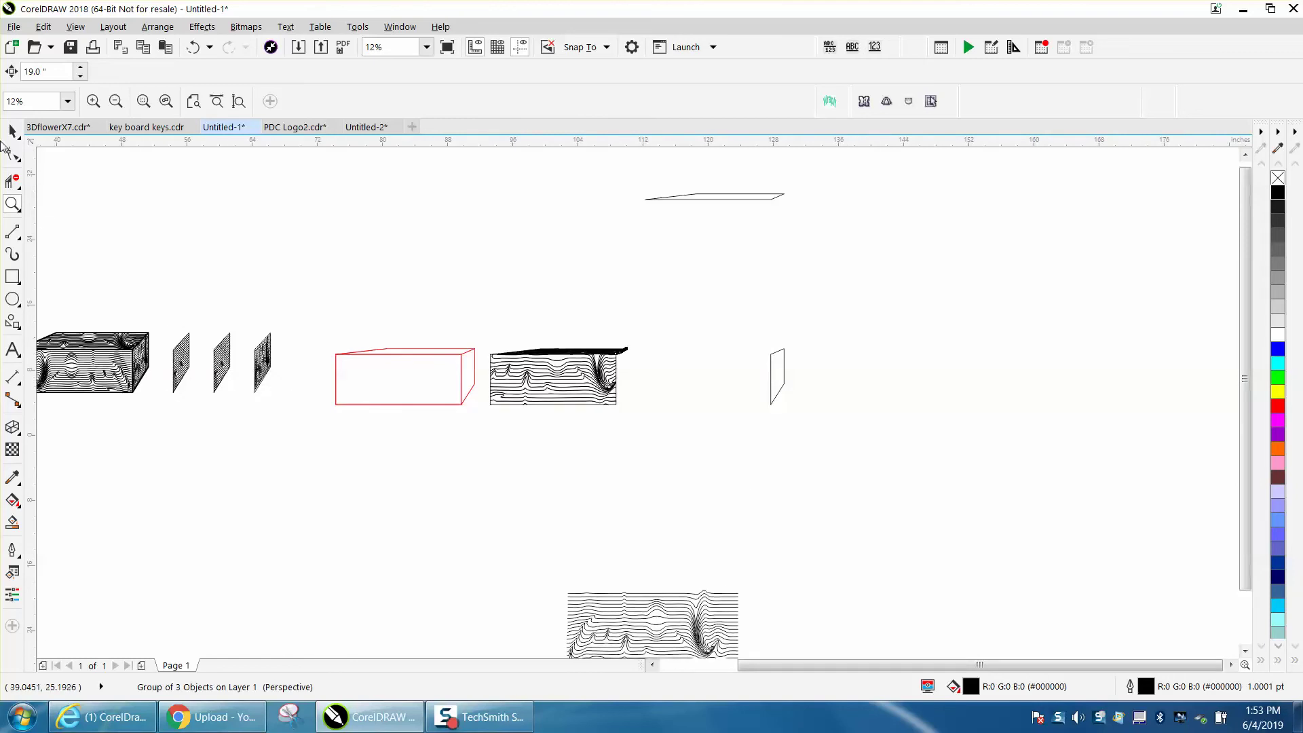
click(14, 129)
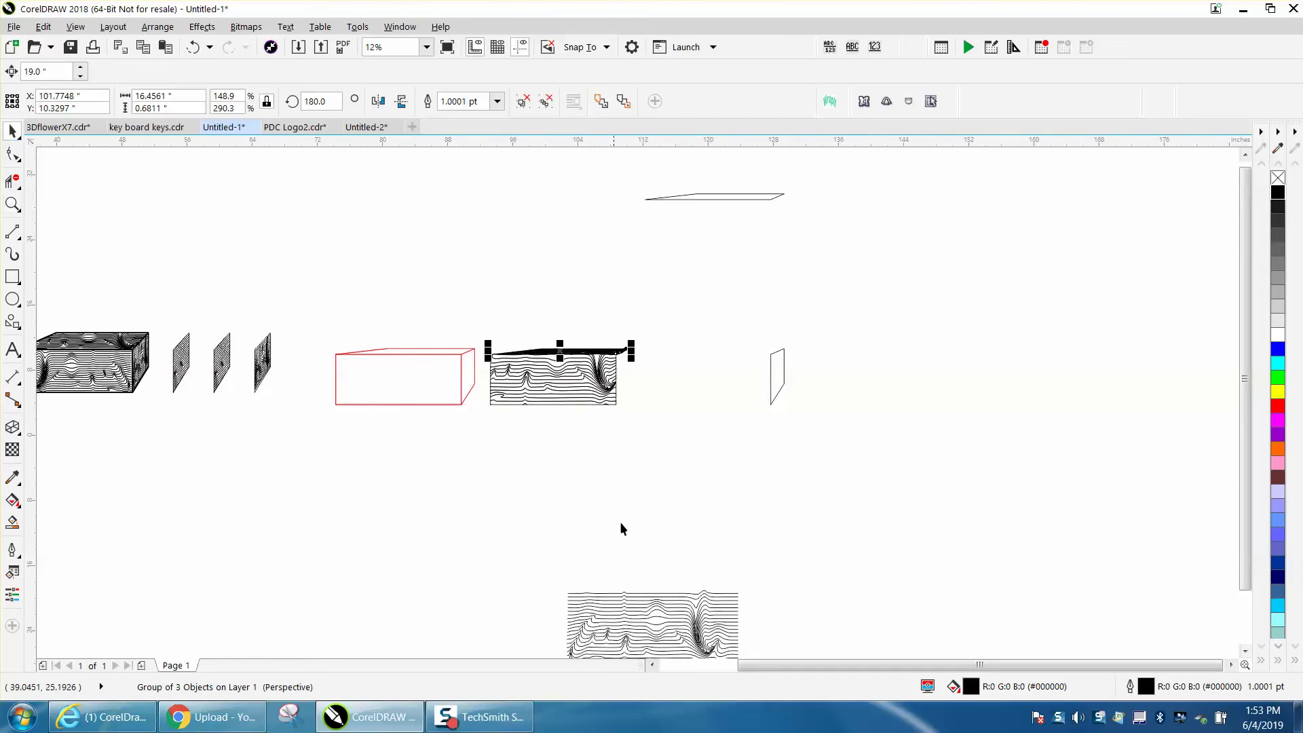
click(853, 432)
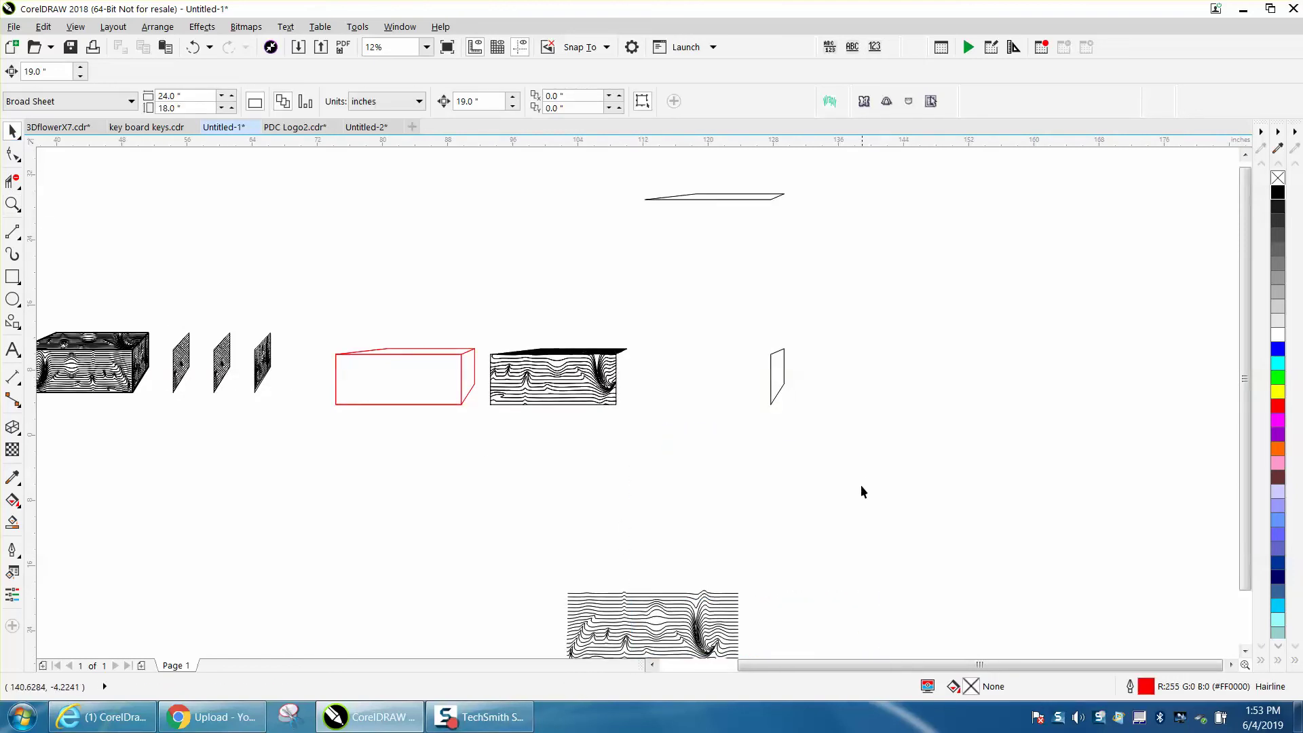
Move the remaining wood-grain pattern copy beside the side-face shape and resize it to about 8.24 by 6.47 inches
drag(691, 621, 880, 446)
mouse_move(933, 409)
mouse_down()
mouse_move(826, 457)
mouse_move(787, 436)
mouse_move(823, 426)
mouse_up()
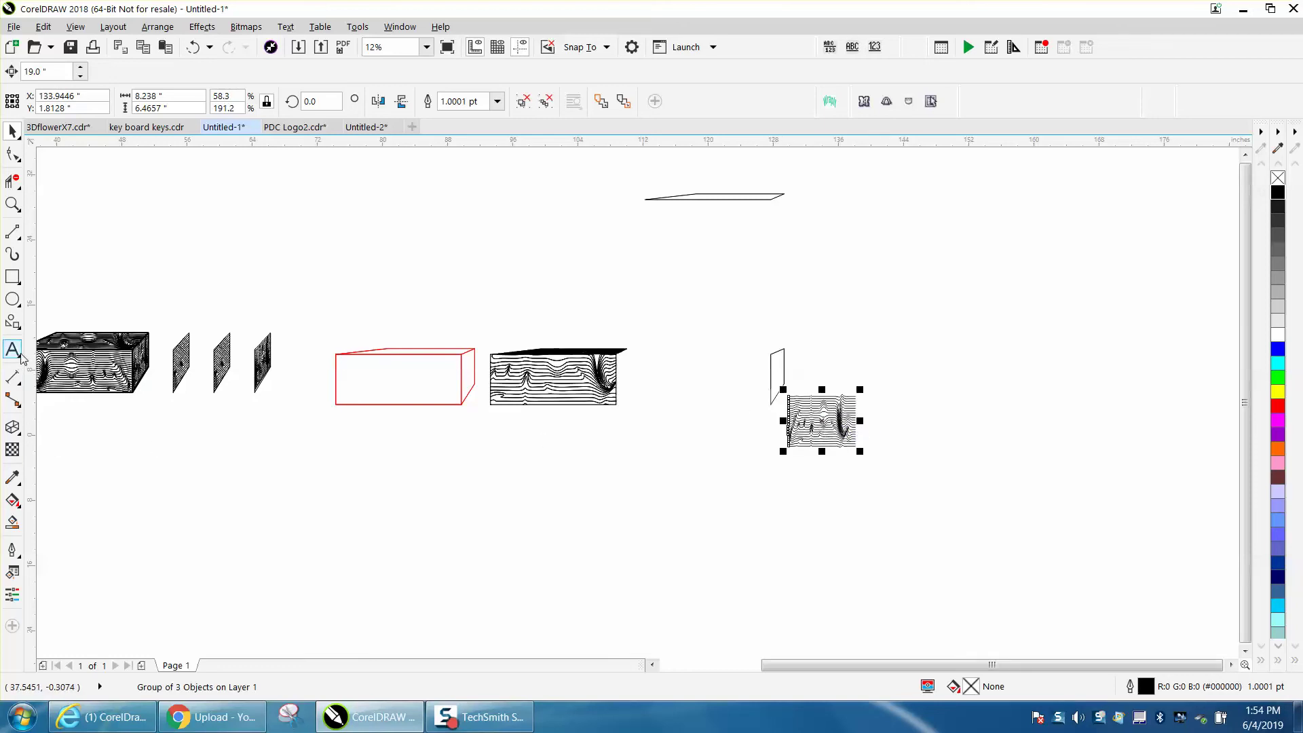
Apply an Envelope to the small pattern and delete the midpoint nodes on all four of its sides
click(18, 431)
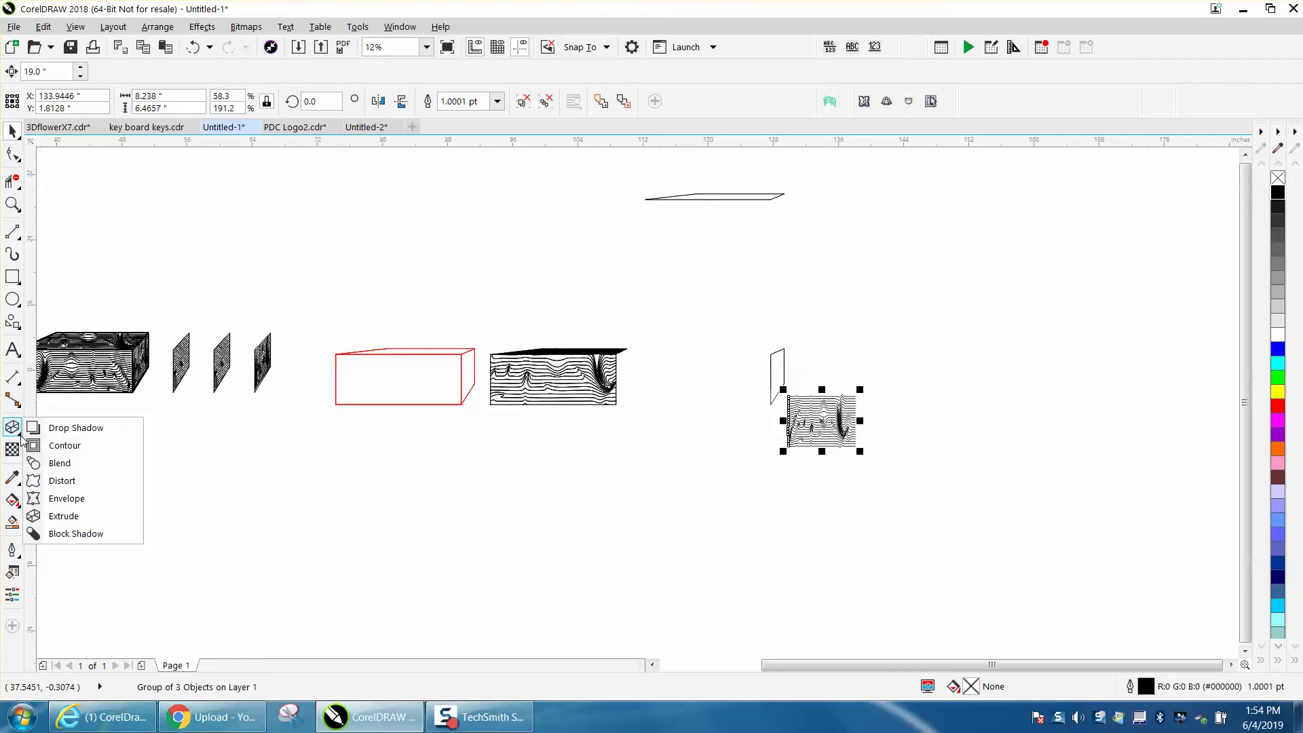
click(68, 503)
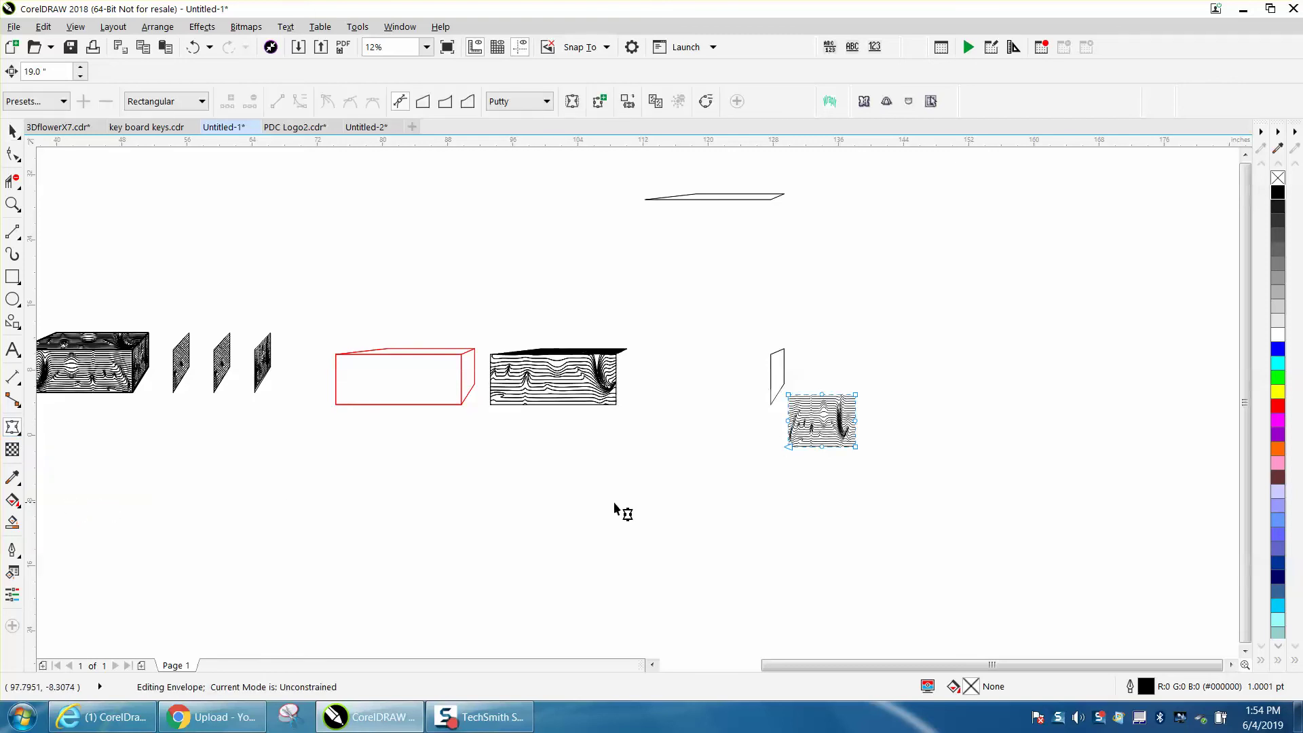
click(12, 204)
drag(731, 346, 1012, 506)
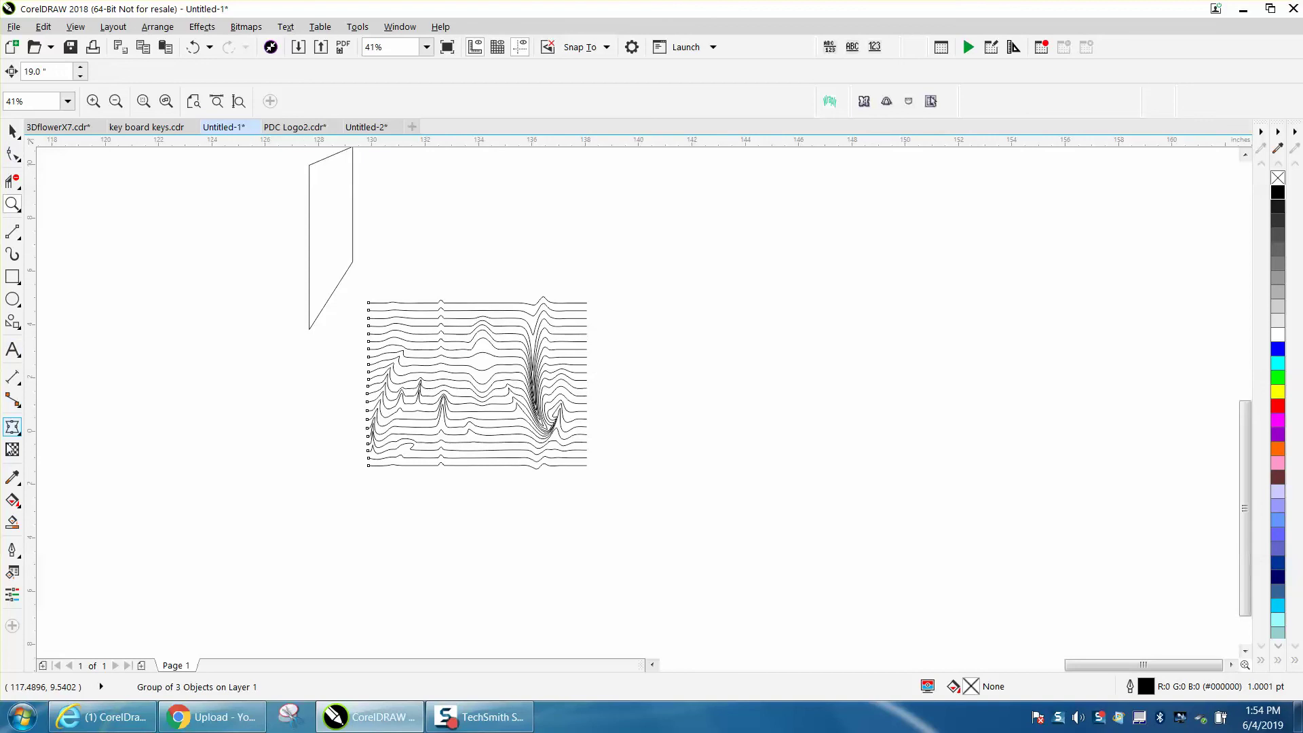
click(12, 427)
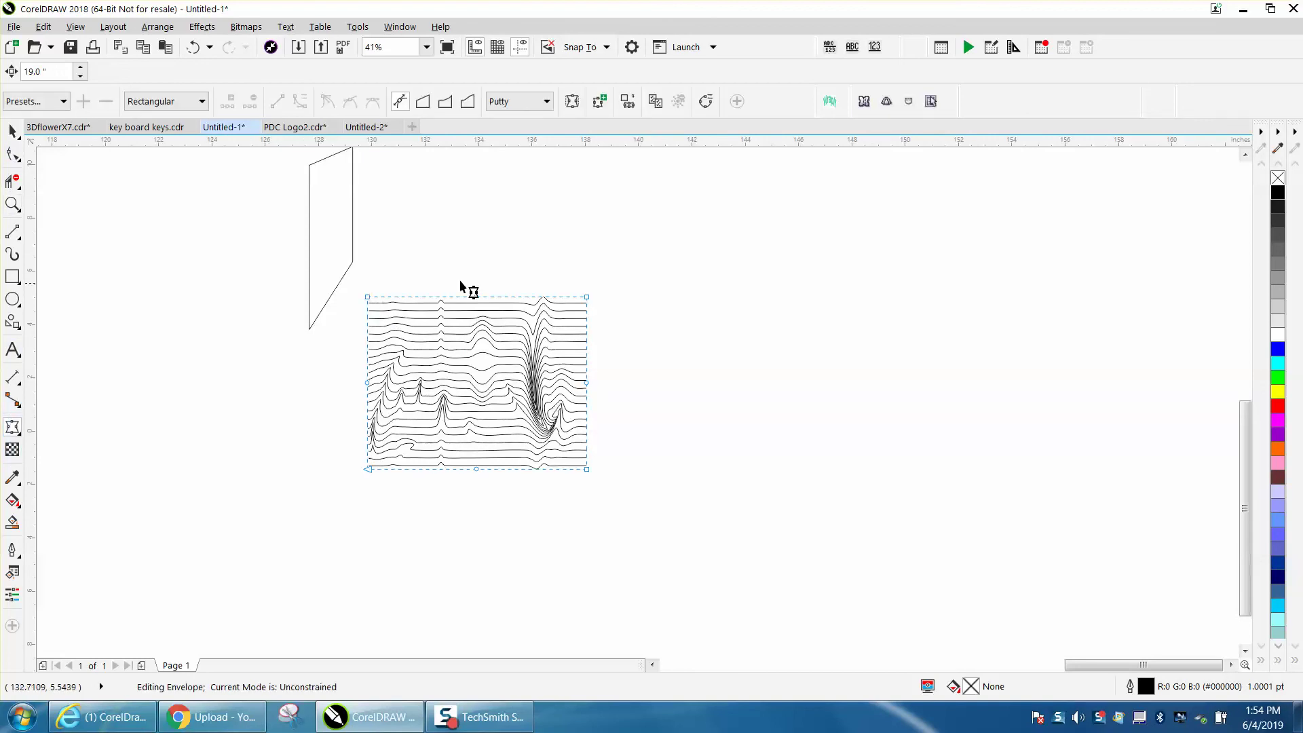
drag(459, 276, 514, 500)
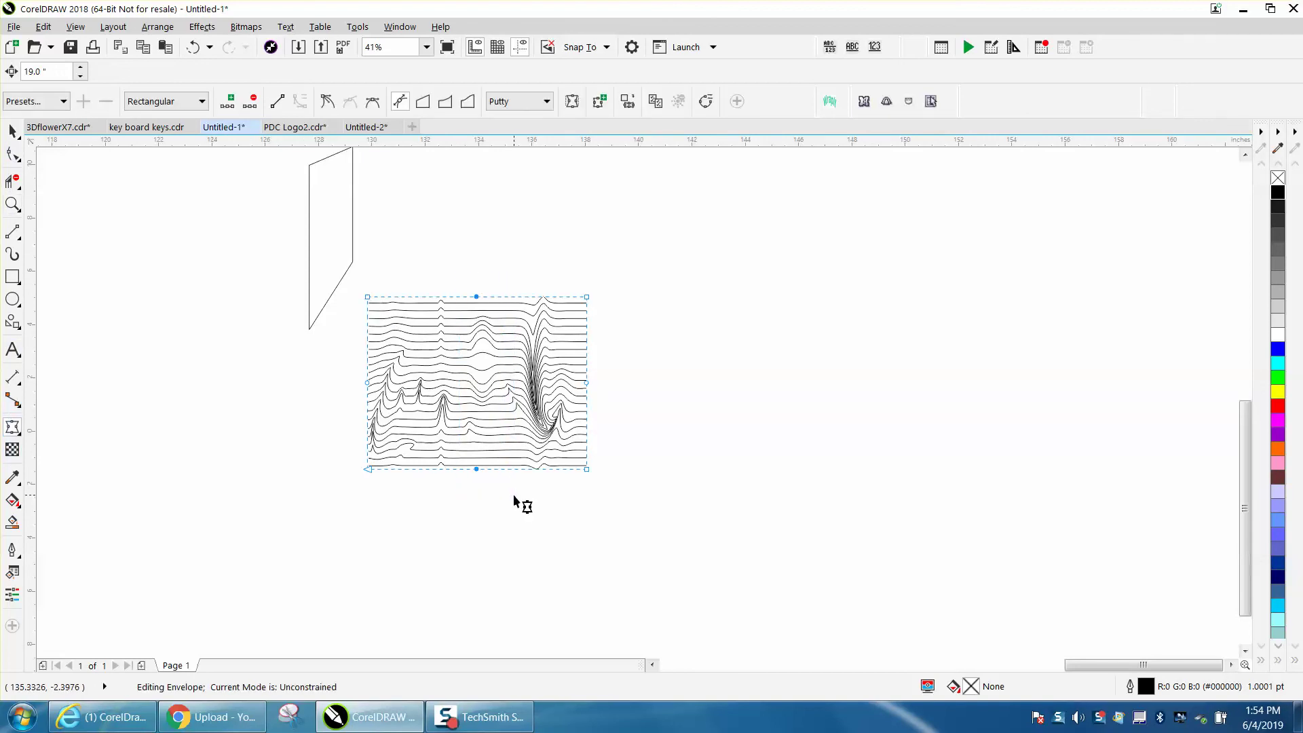
click(509, 494)
drag(323, 378, 604, 420)
Select all four corner nodes of the envelope and convert its sides to straight lines
drag(352, 275, 373, 384)
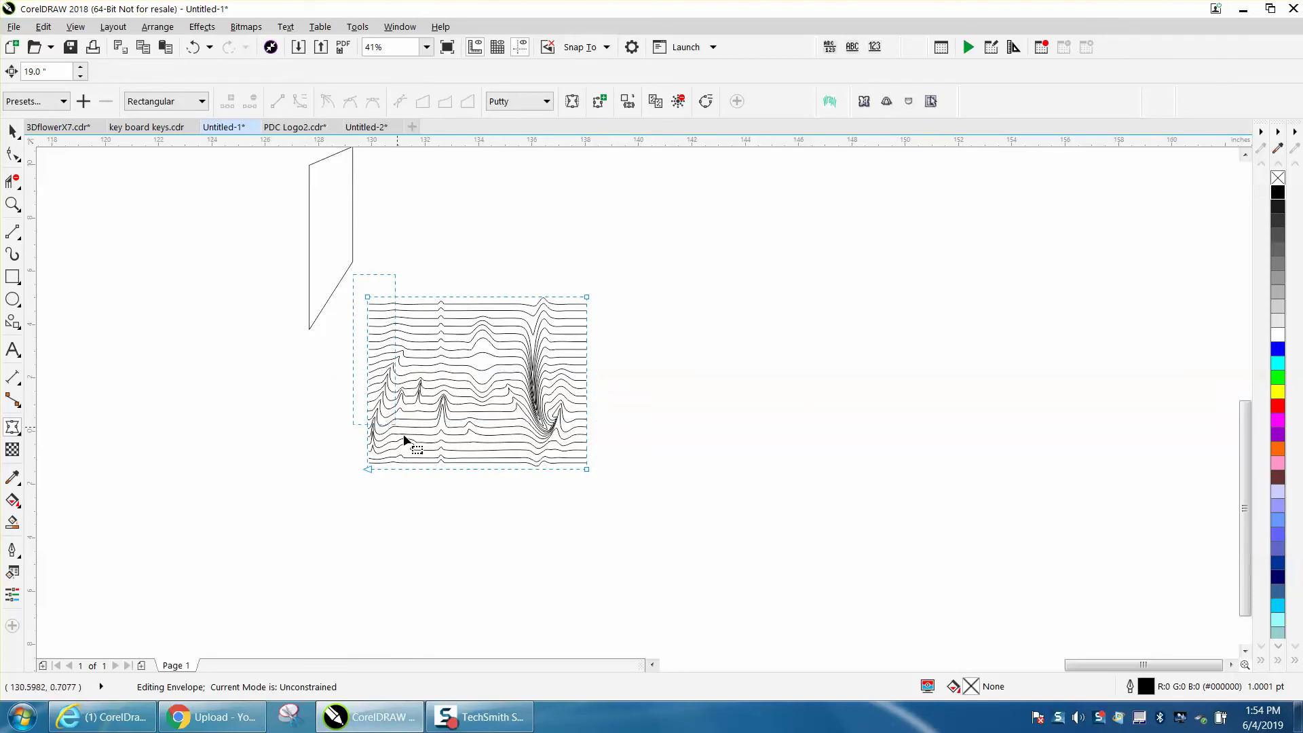
drag(627, 489, 628, 487)
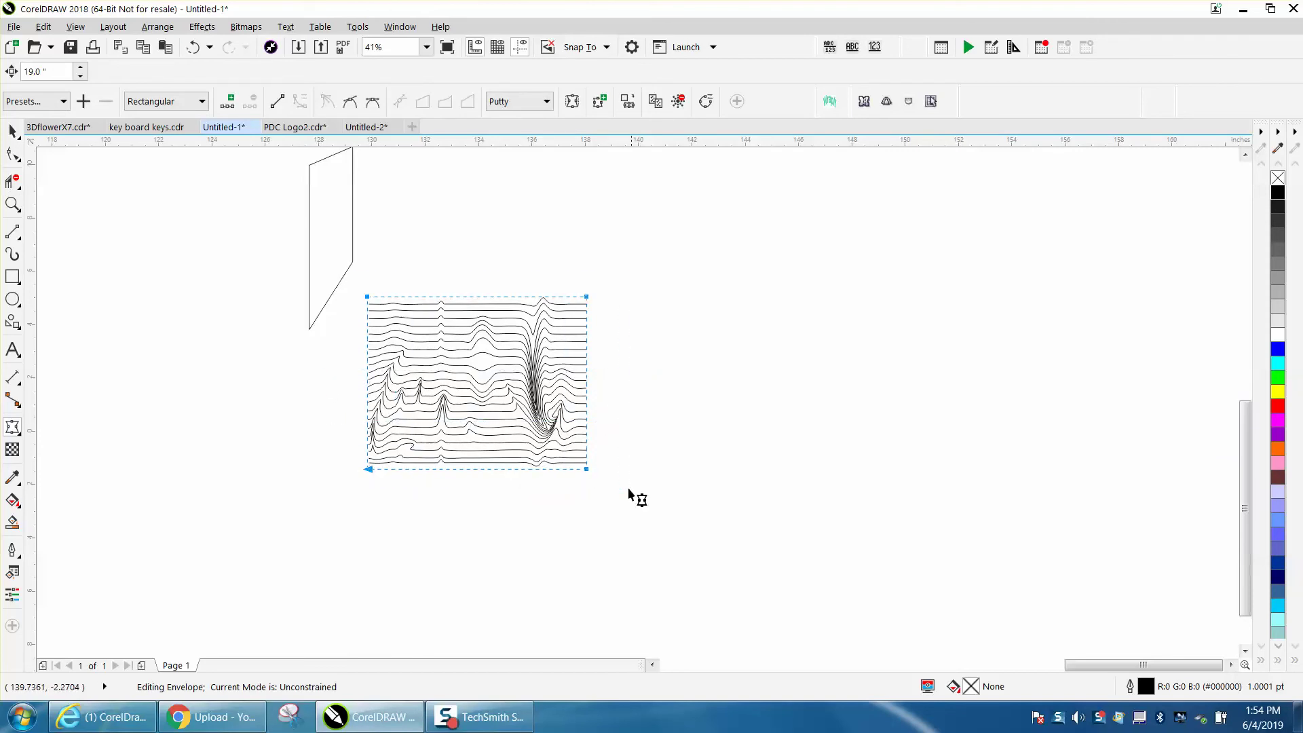
right_click(586, 471)
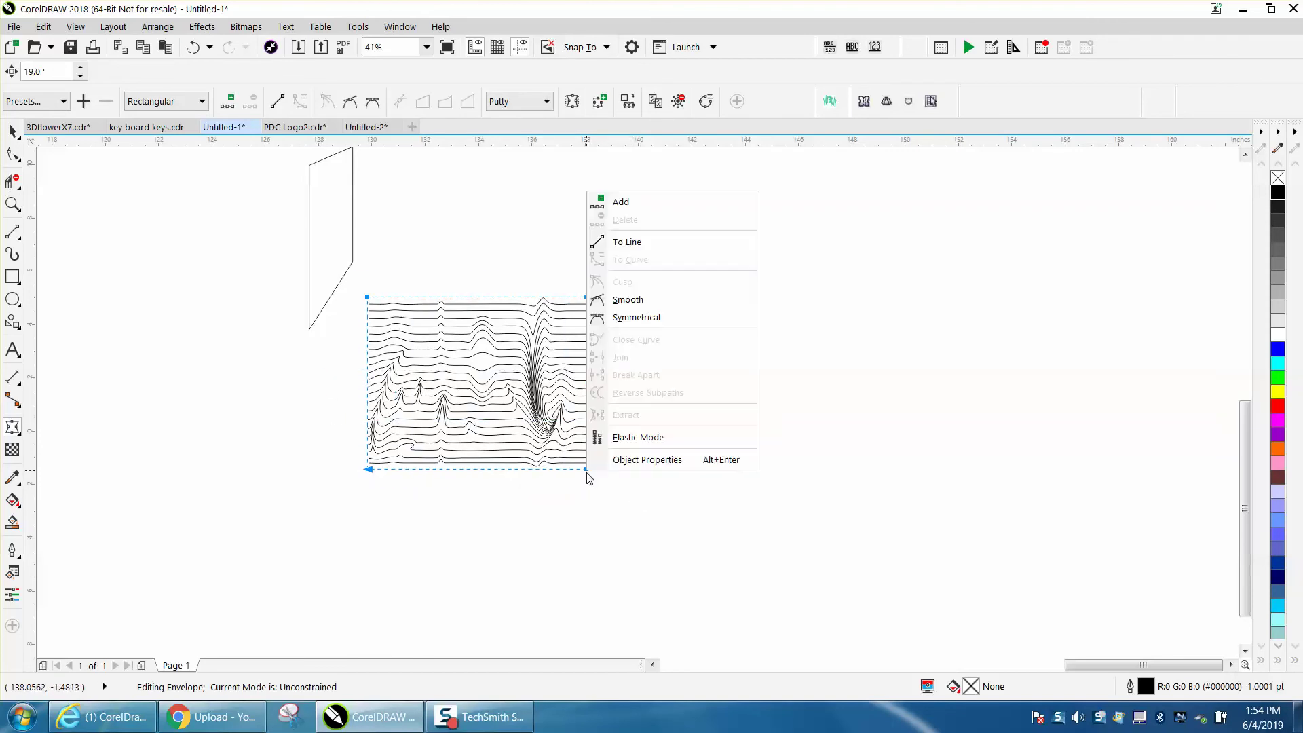
click(627, 243)
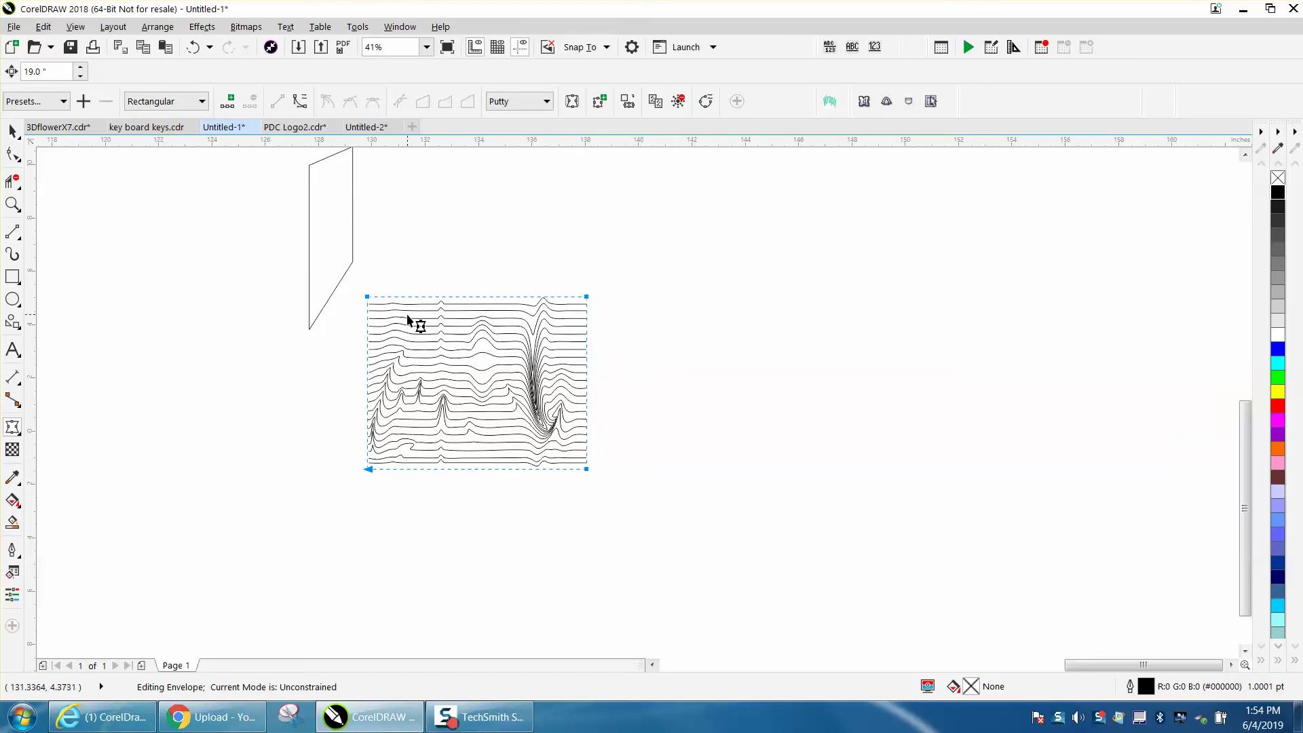
Align the envelope's upper-left corner node exactly with the upper-left corner of the side-face shape
drag(368, 296, 309, 168)
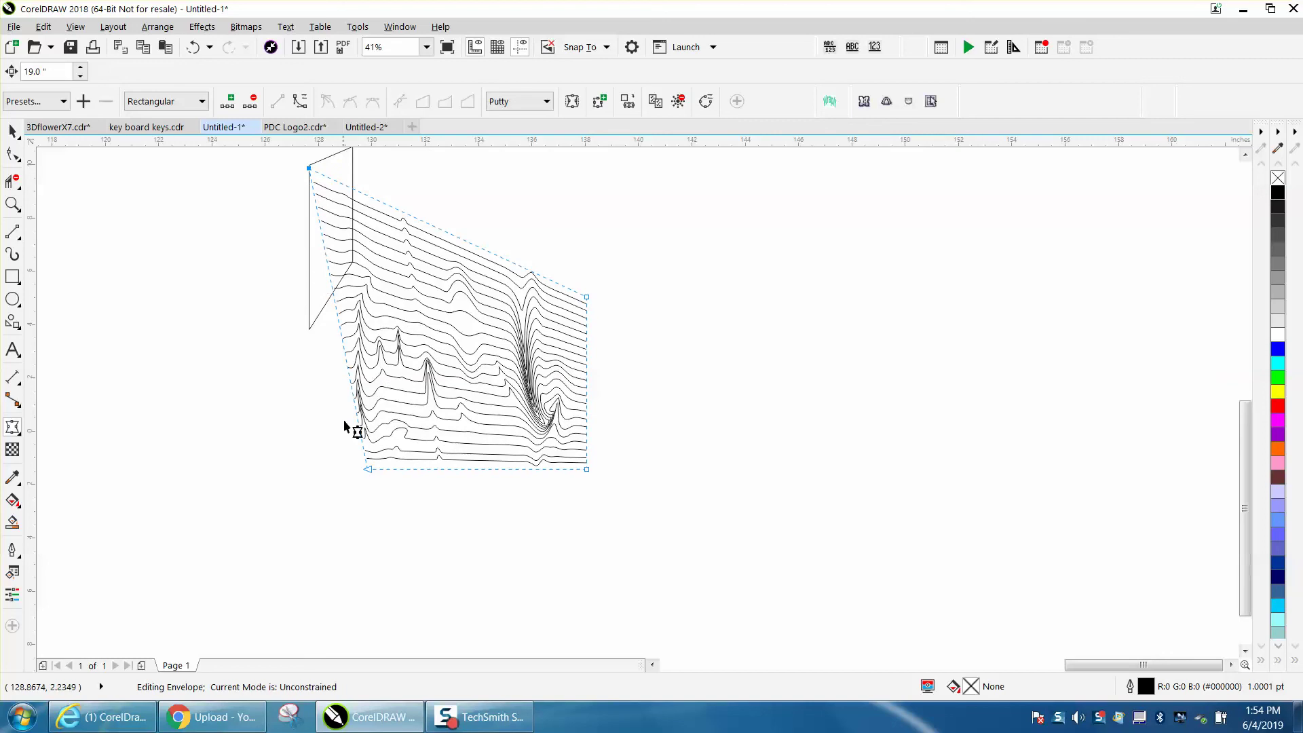
click(14, 205)
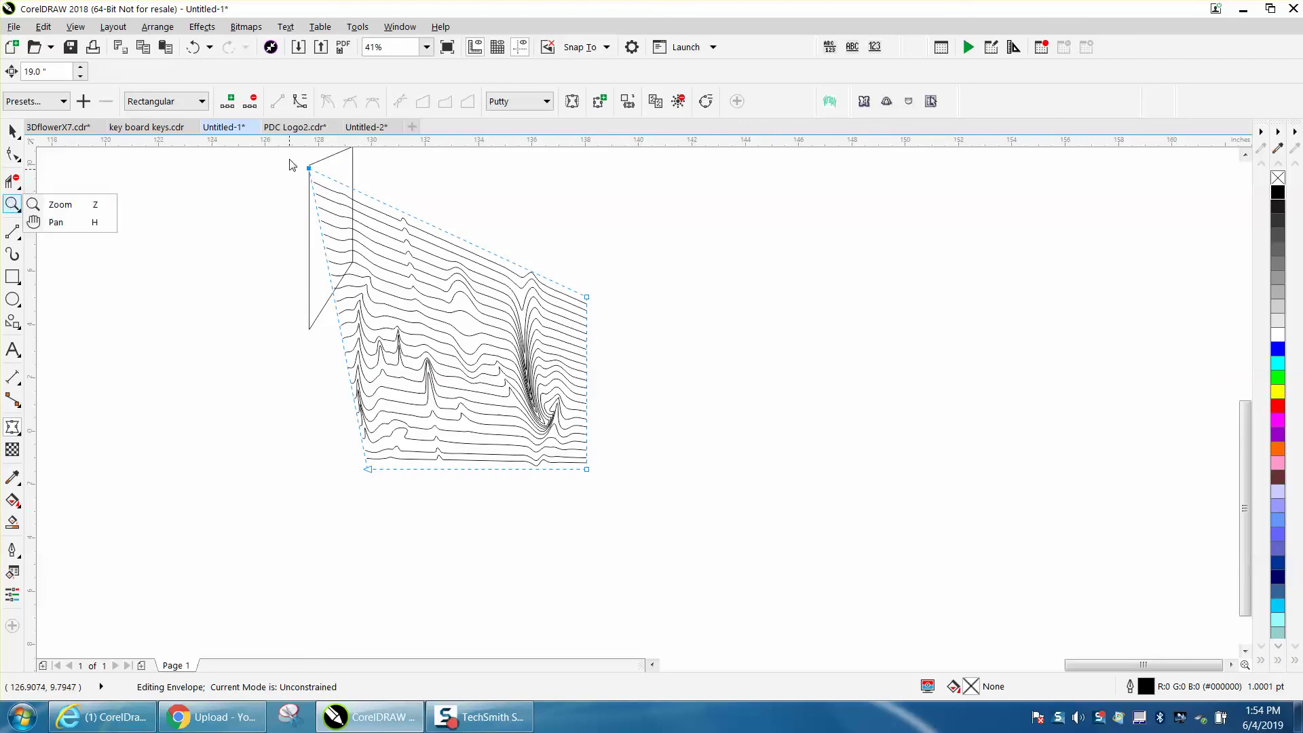
click(64, 206)
drag(262, 150, 689, 410)
click(12, 426)
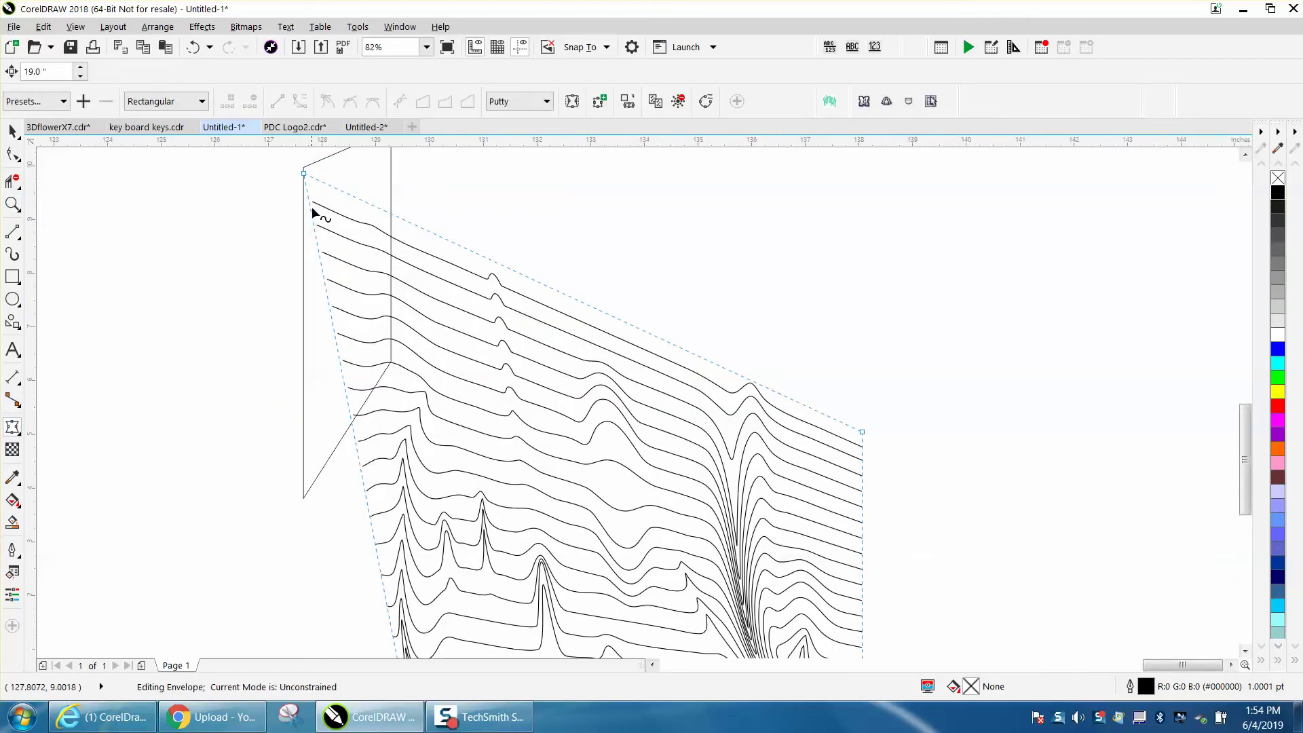
click(305, 175)
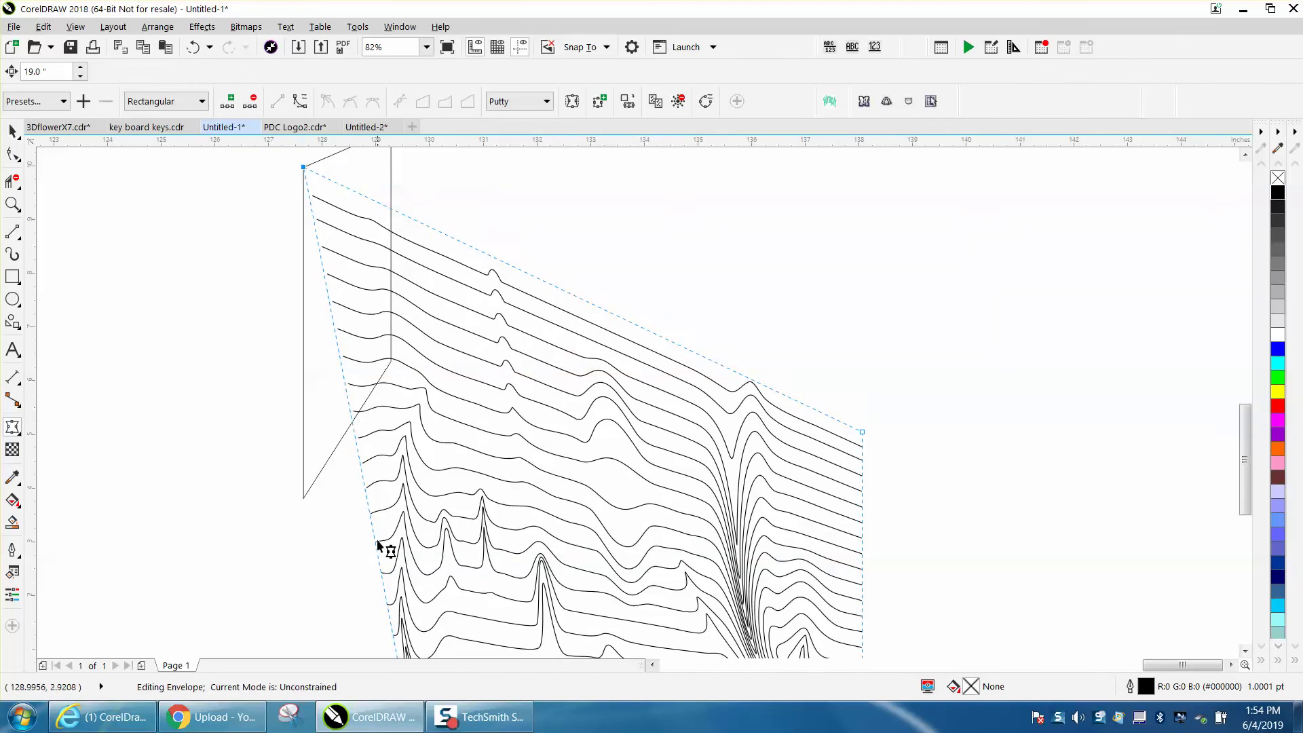
Place the envelope's remaining three corner nodes on the matching corners of the side-face shape and deselect the fitted pattern
scroll(386, 543, down, 2)
drag(398, 648, 344, 520)
drag(599, 488, 384, 352)
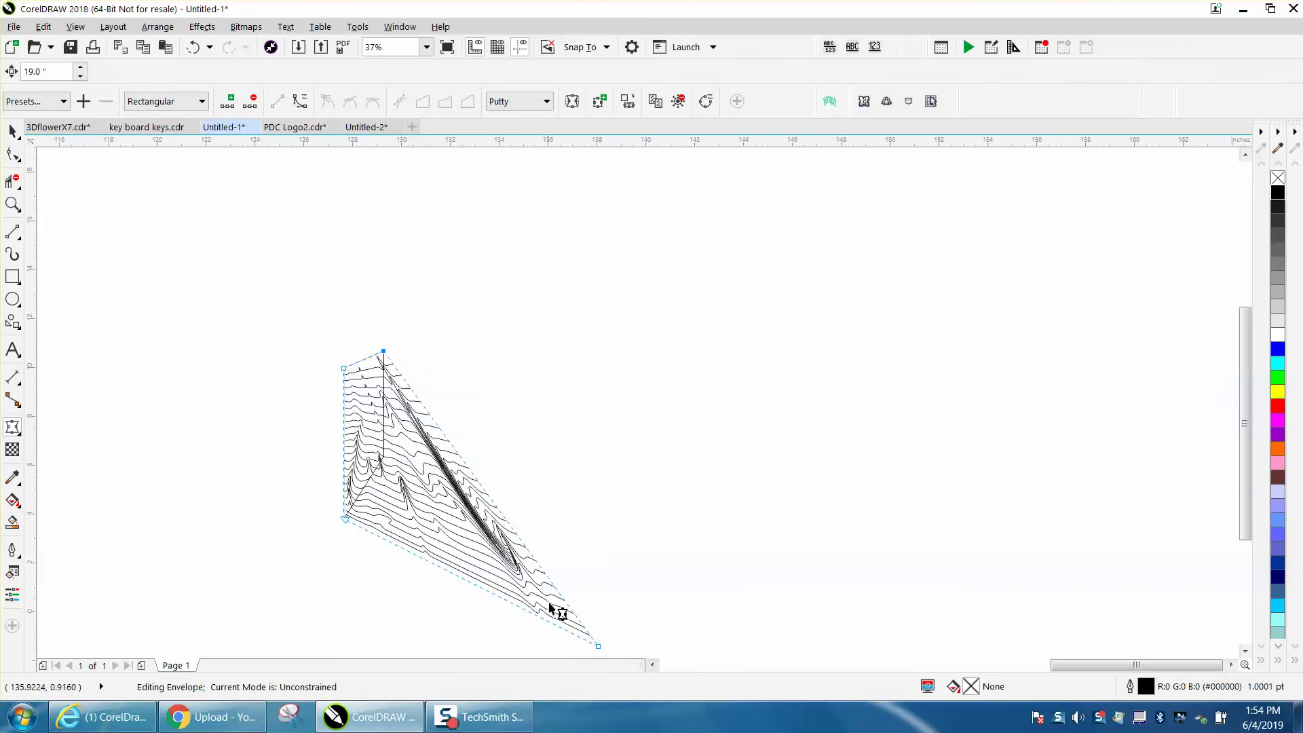
drag(597, 645, 383, 455)
scroll(521, 517, down, 2)
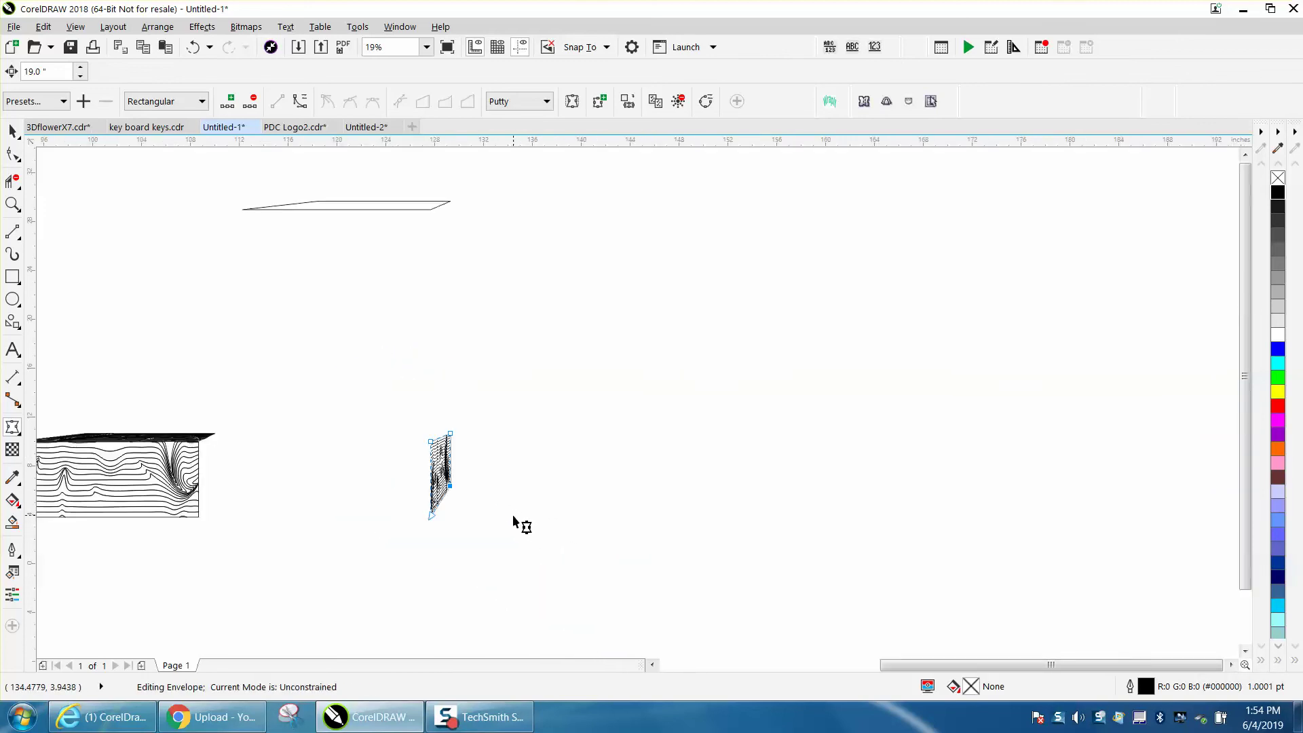
click(12, 131)
click(666, 484)
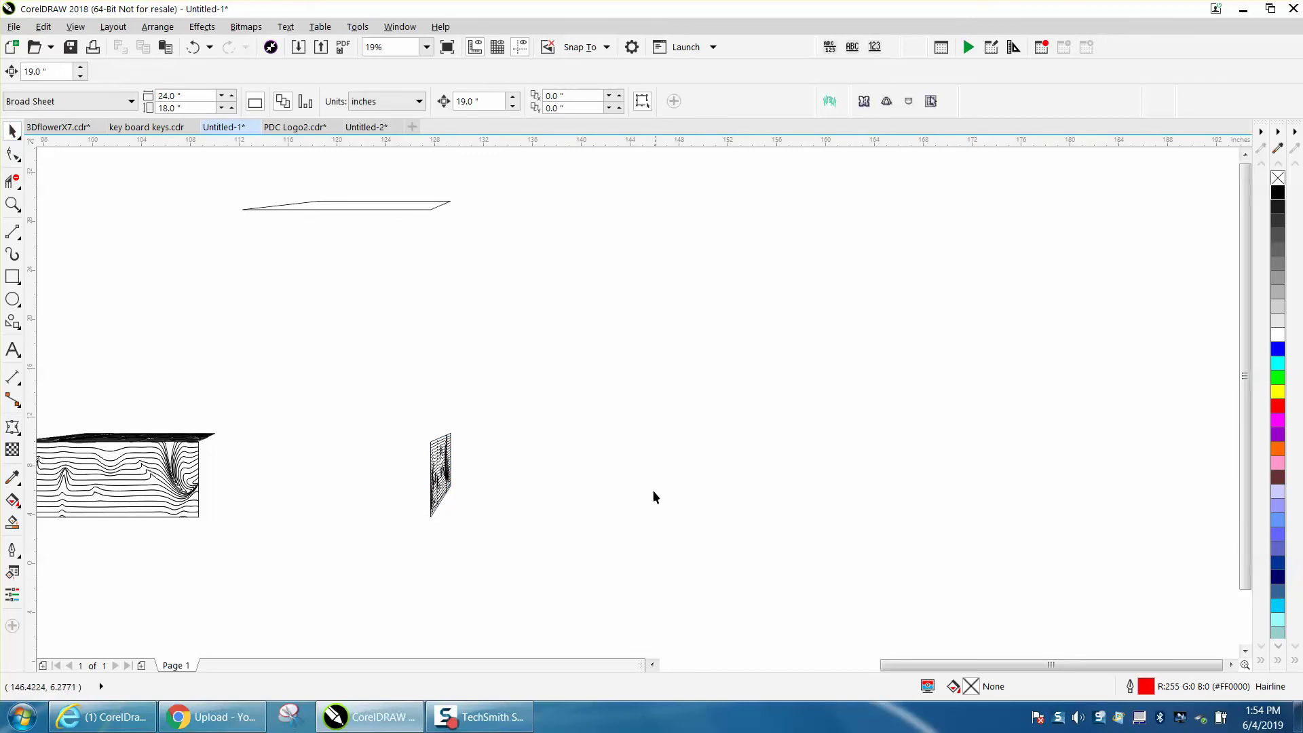
Move the fitted side-face wood-grain pattern 19 inches left onto the side of the block
click(448, 468)
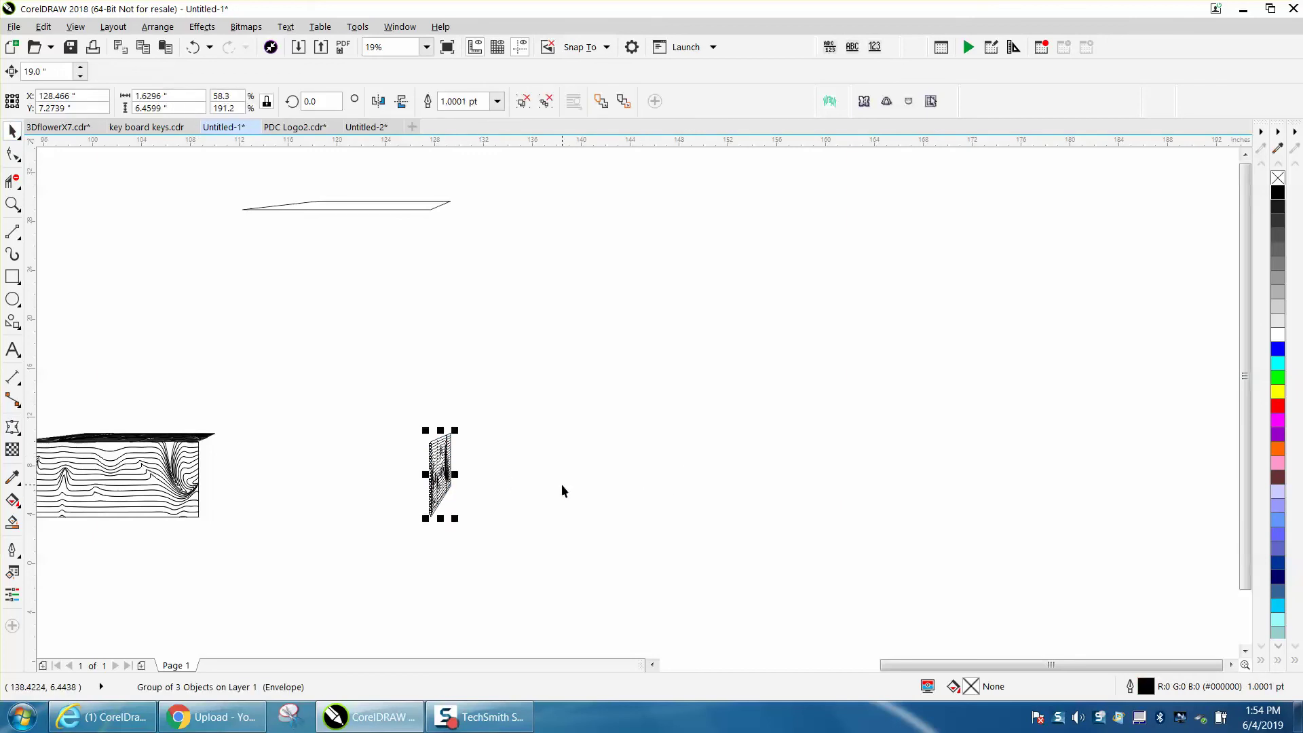
key(Left)
click(510, 444)
scroll(514, 438, down, 2)
Move the side-face outline shape 19 inches left so it frames the wood-grain pattern on the block's side
click(12, 204)
drag(260, 409, 476, 515)
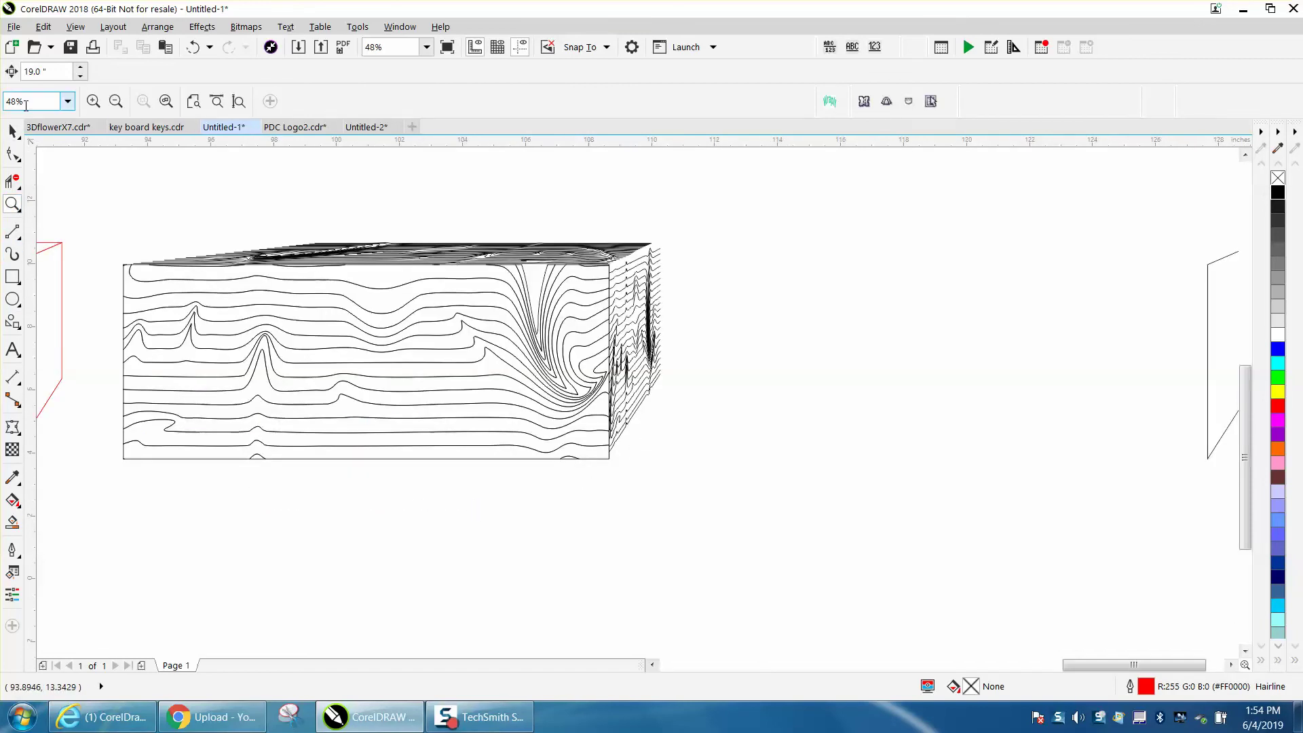
click(12, 130)
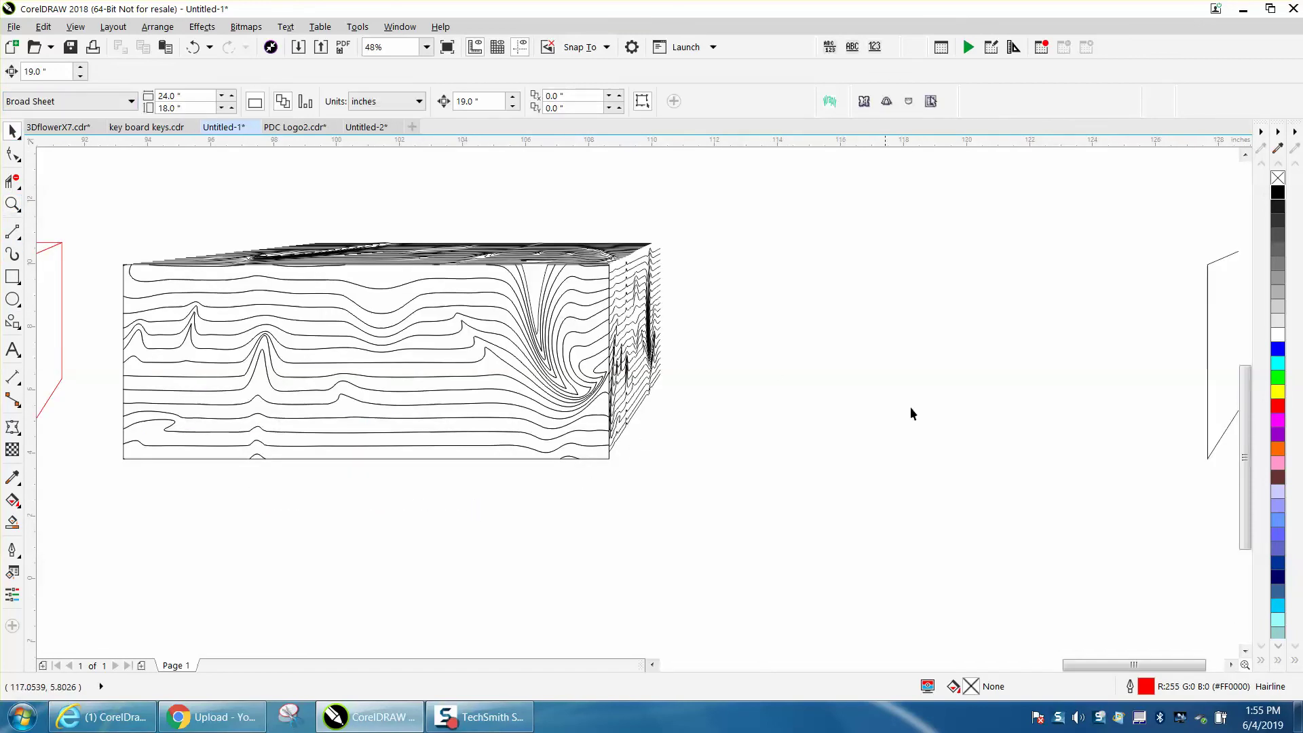
click(1207, 441)
key(Left)
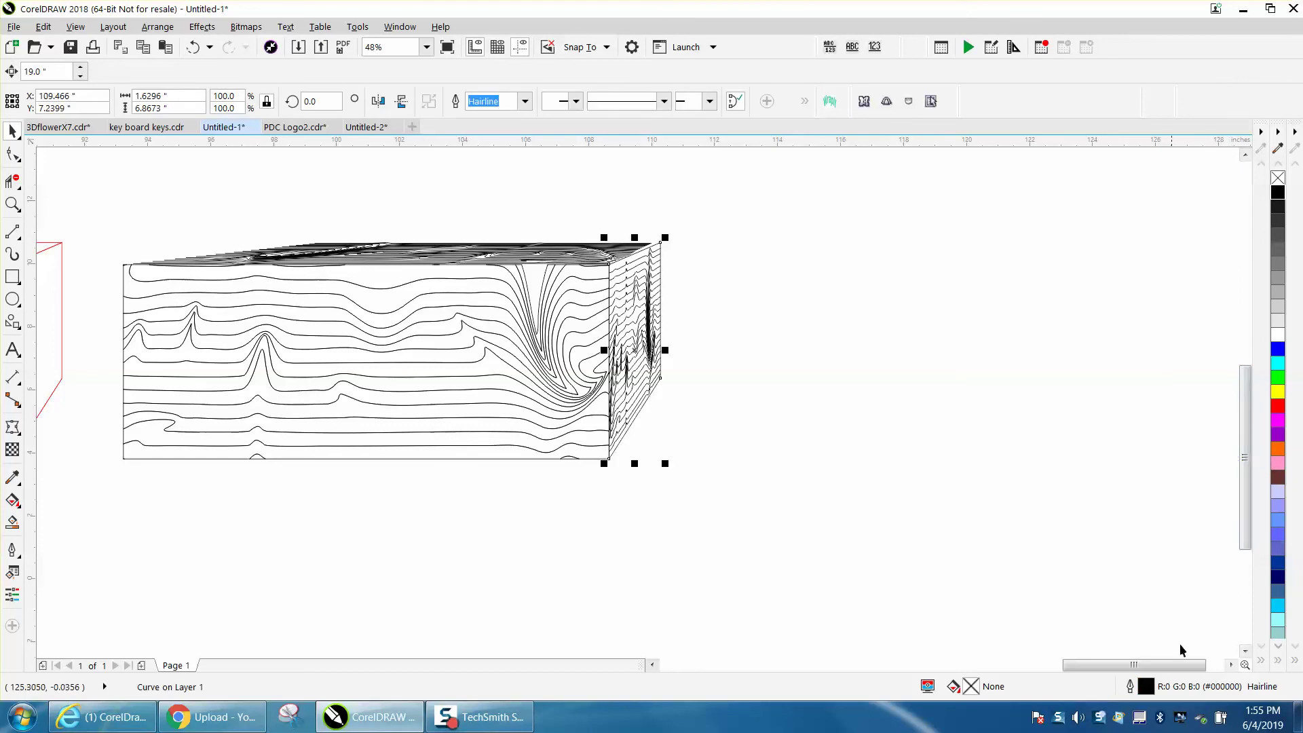
Set the side-face outline's width to 10 pt
double_click(1151, 689)
click(562, 261)
click(534, 334)
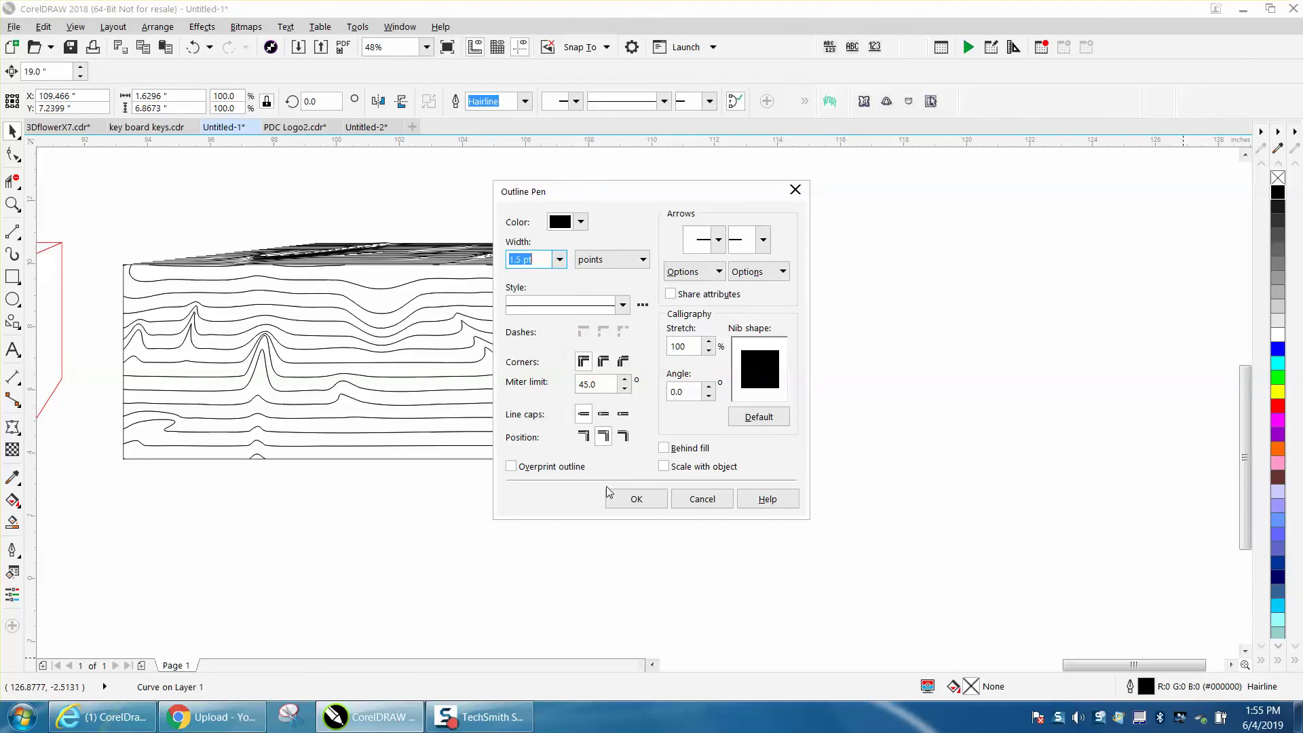
click(560, 263)
click(535, 396)
click(636, 498)
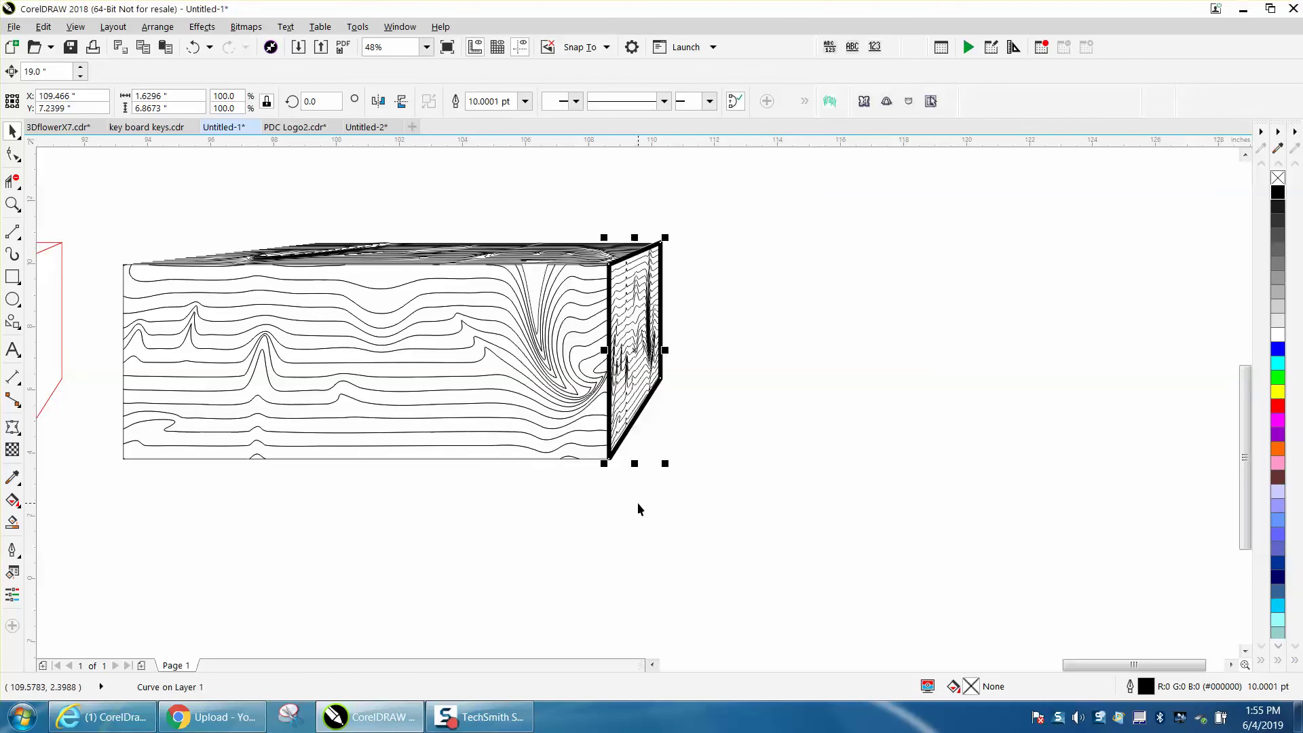
Reduce the side-face outline's width to 4 pt
double_click(1147, 683)
click(560, 259)
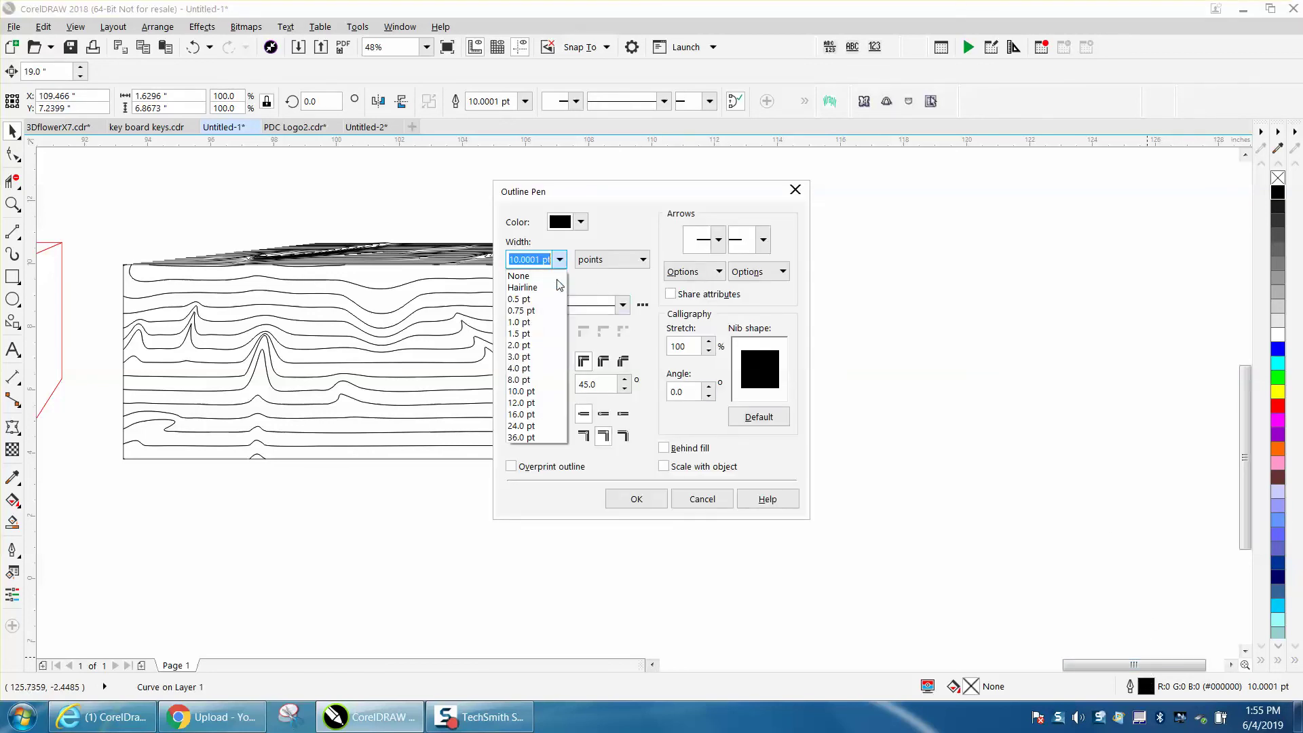
click(526, 367)
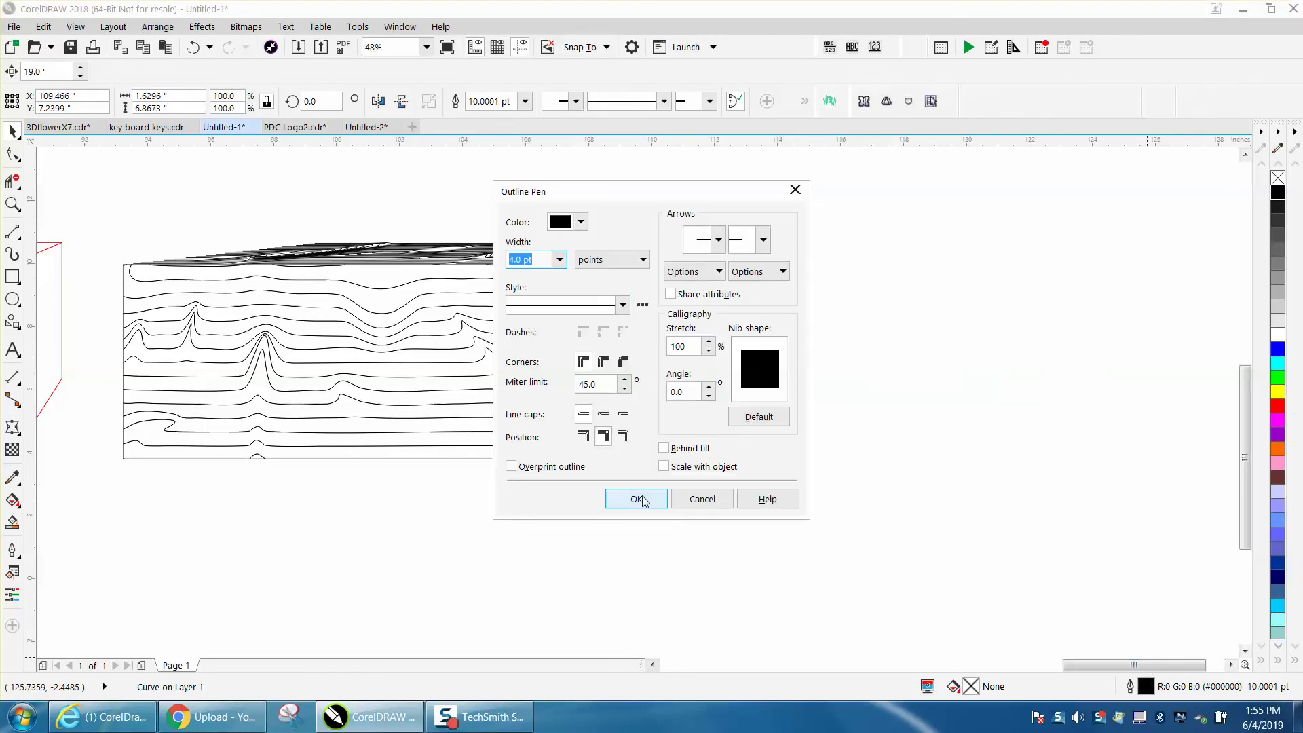
click(638, 501)
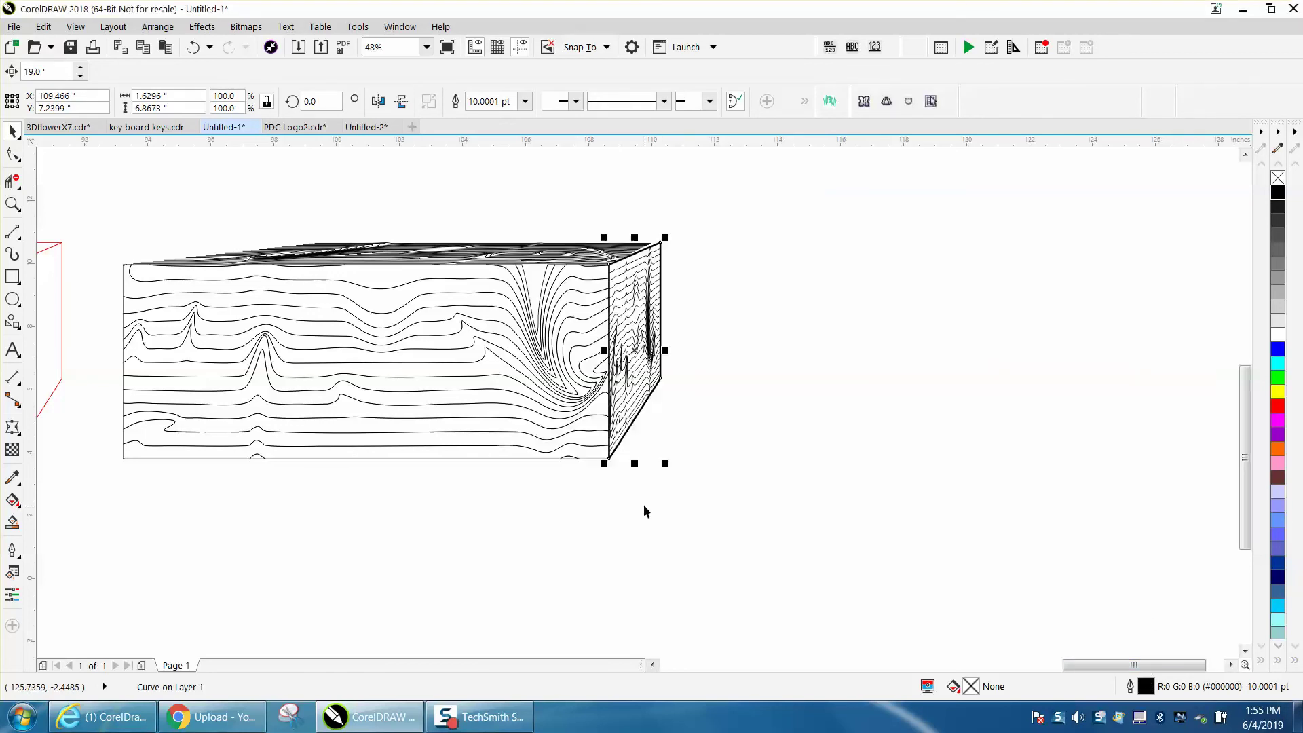
Try a 4 pt outline width on the front-face wood-grain curve and undo it
click(549, 460)
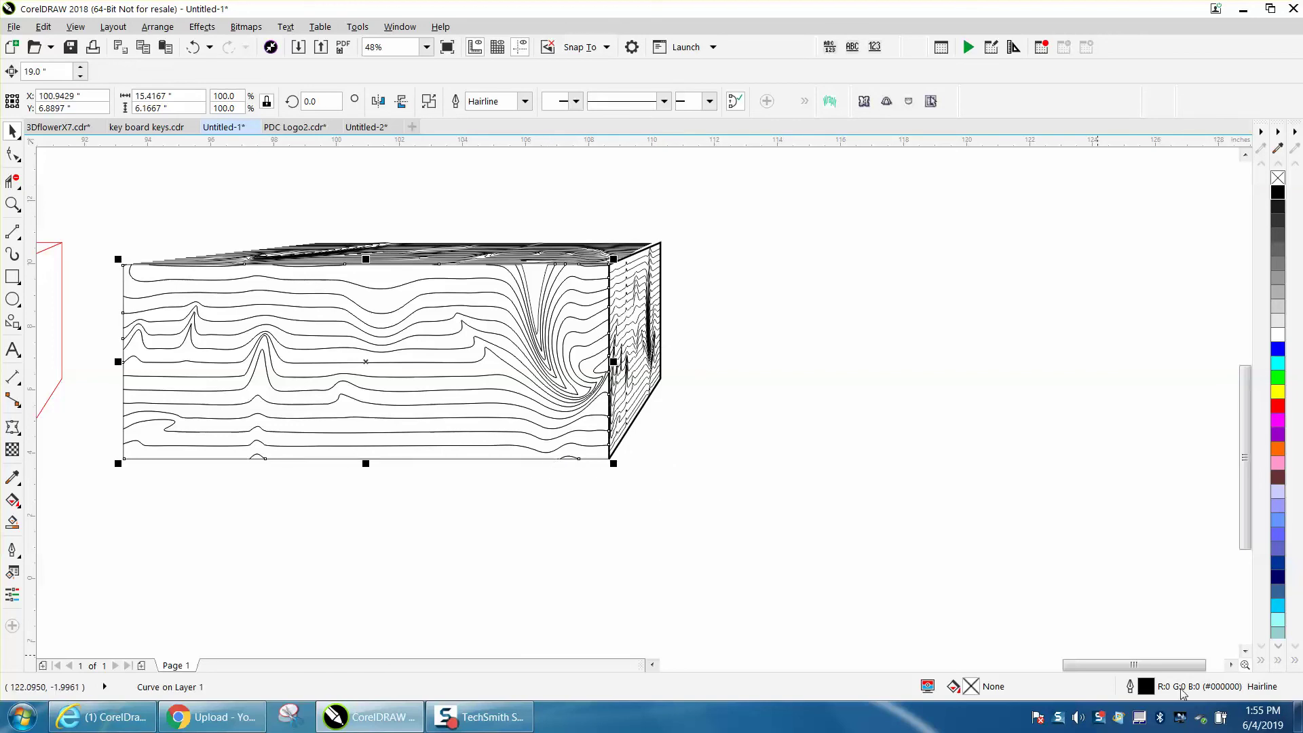
double_click(1146, 687)
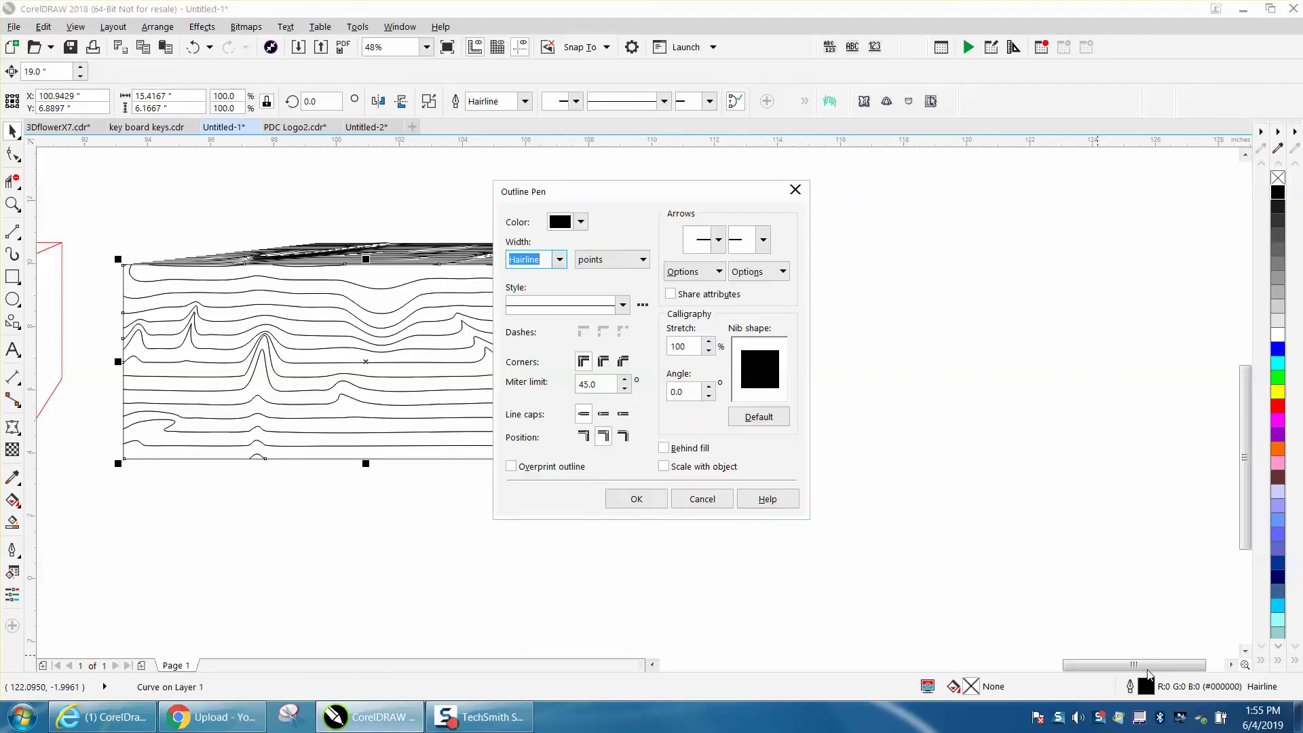
click(559, 259)
click(530, 373)
click(623, 499)
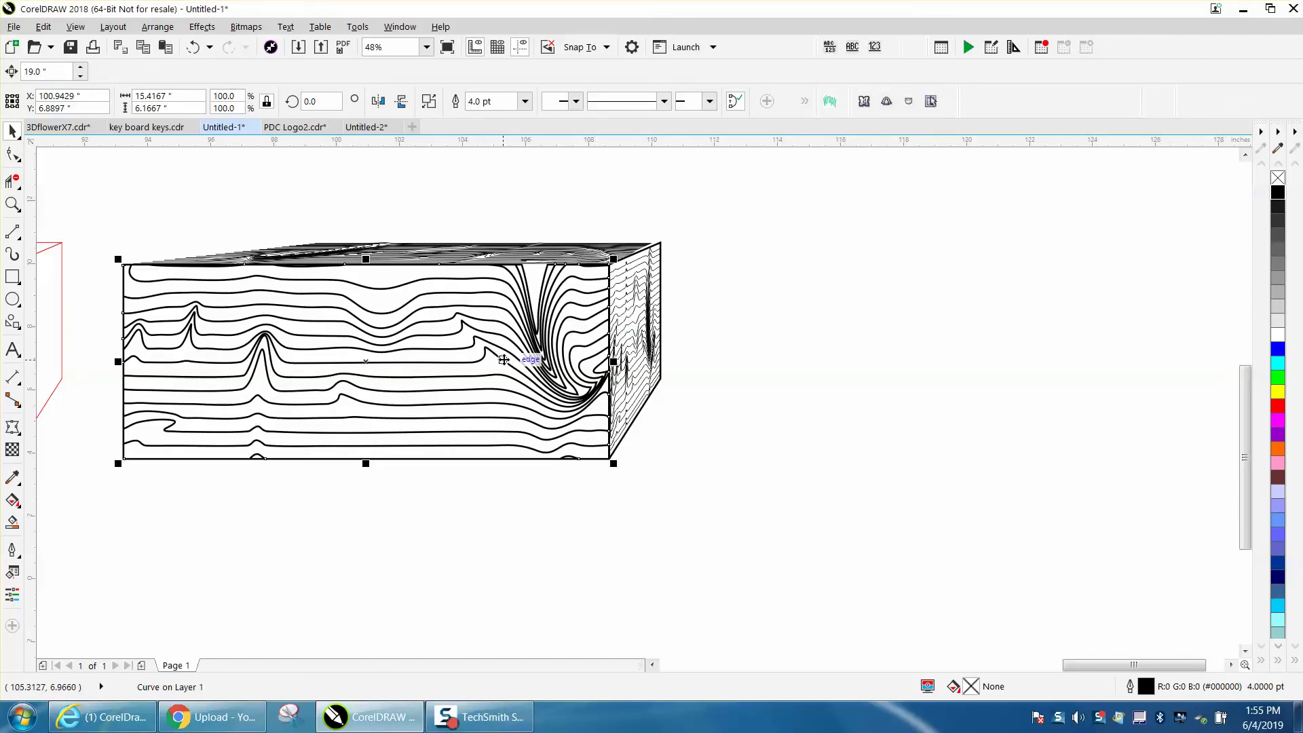
click(194, 47)
Move the front-face wood-grain pattern 19 inches down, clear of the block
scroll(699, 229, down, 1)
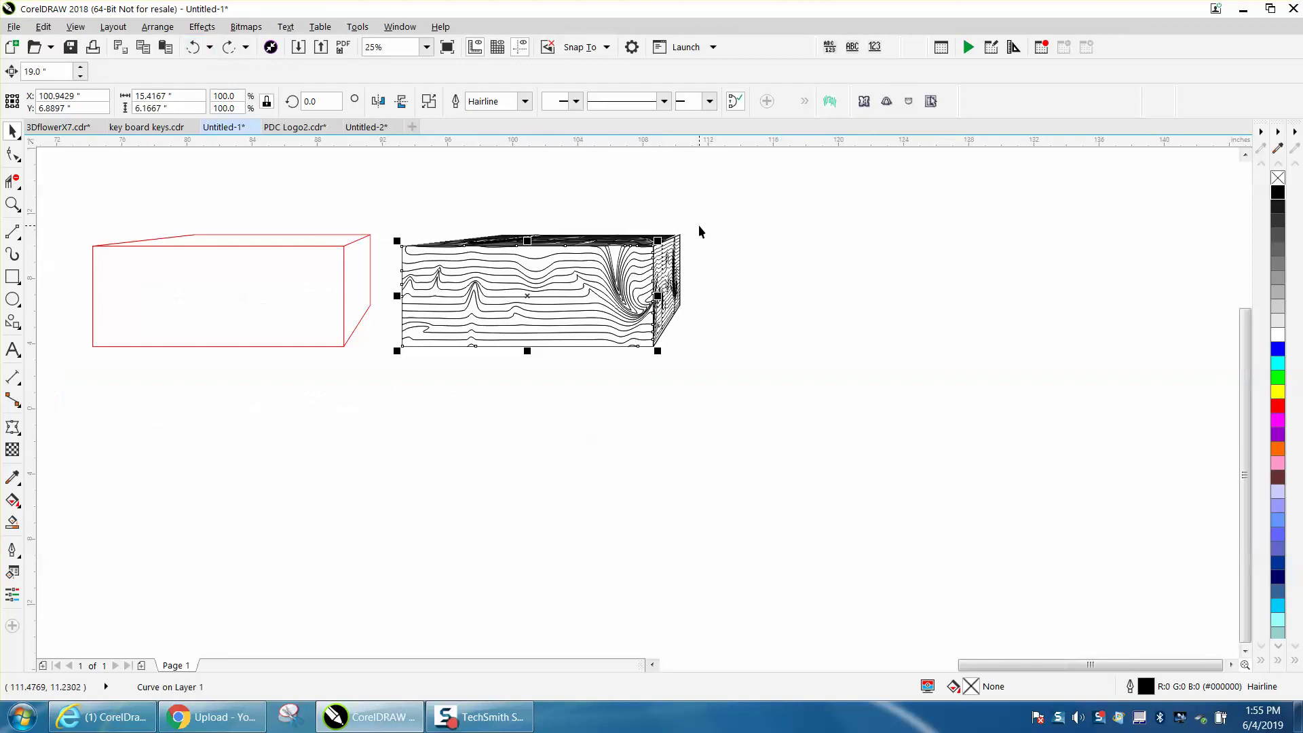
click(533, 297)
key(Down)
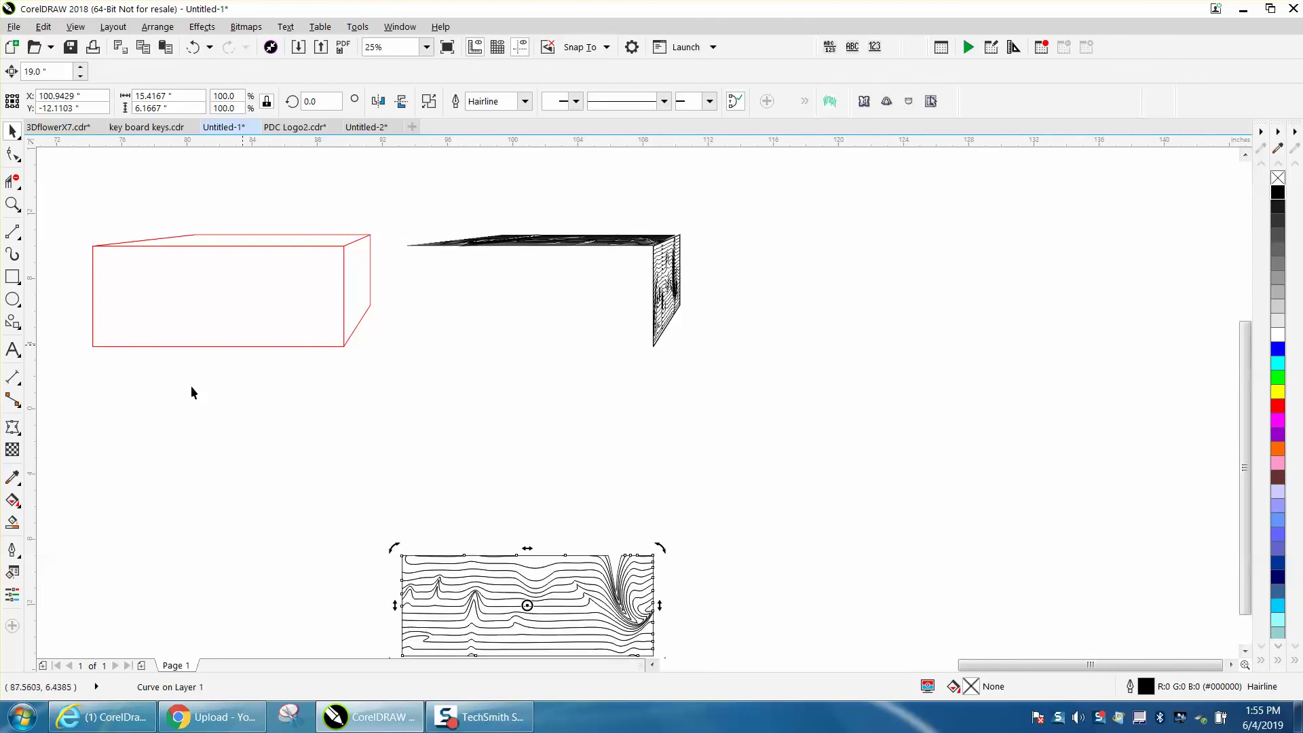
Smart Fill the red block's front face, move the new shape 38 inches right, and give it no fill and a black outline
click(13, 522)
click(251, 337)
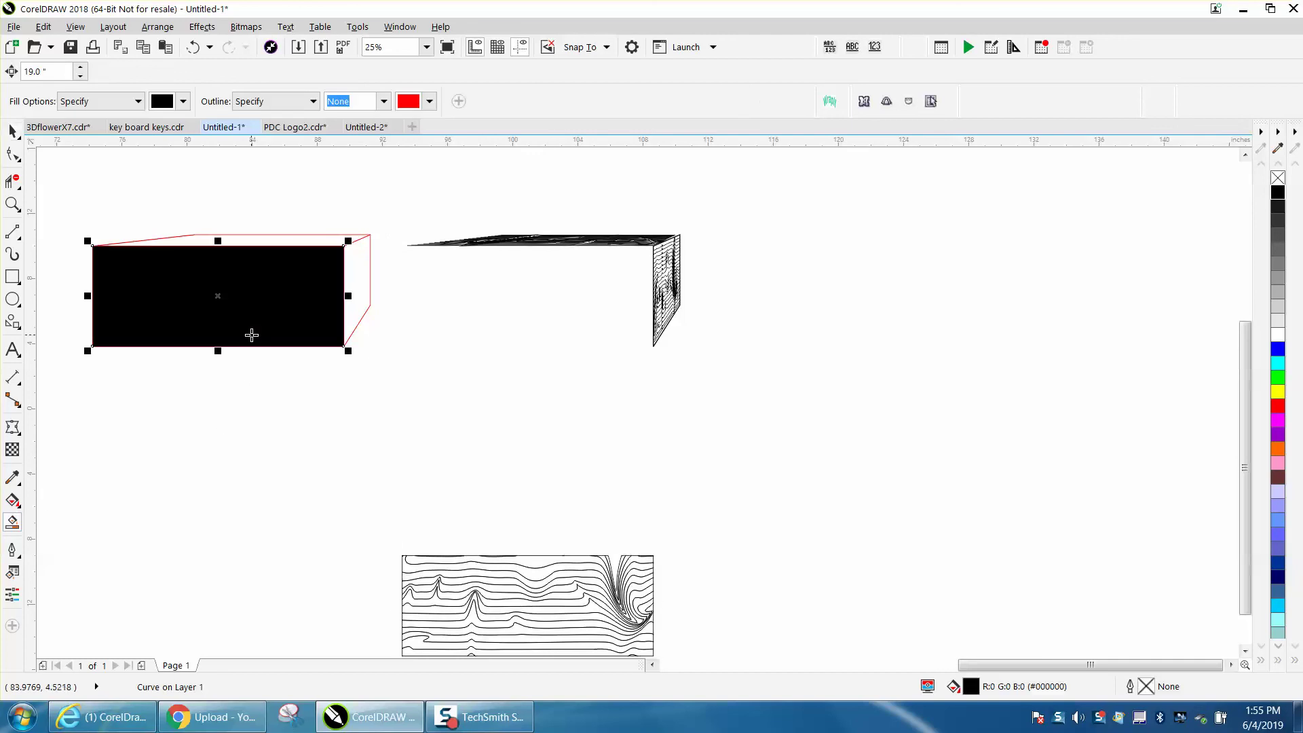
key(Right)
key(Right)
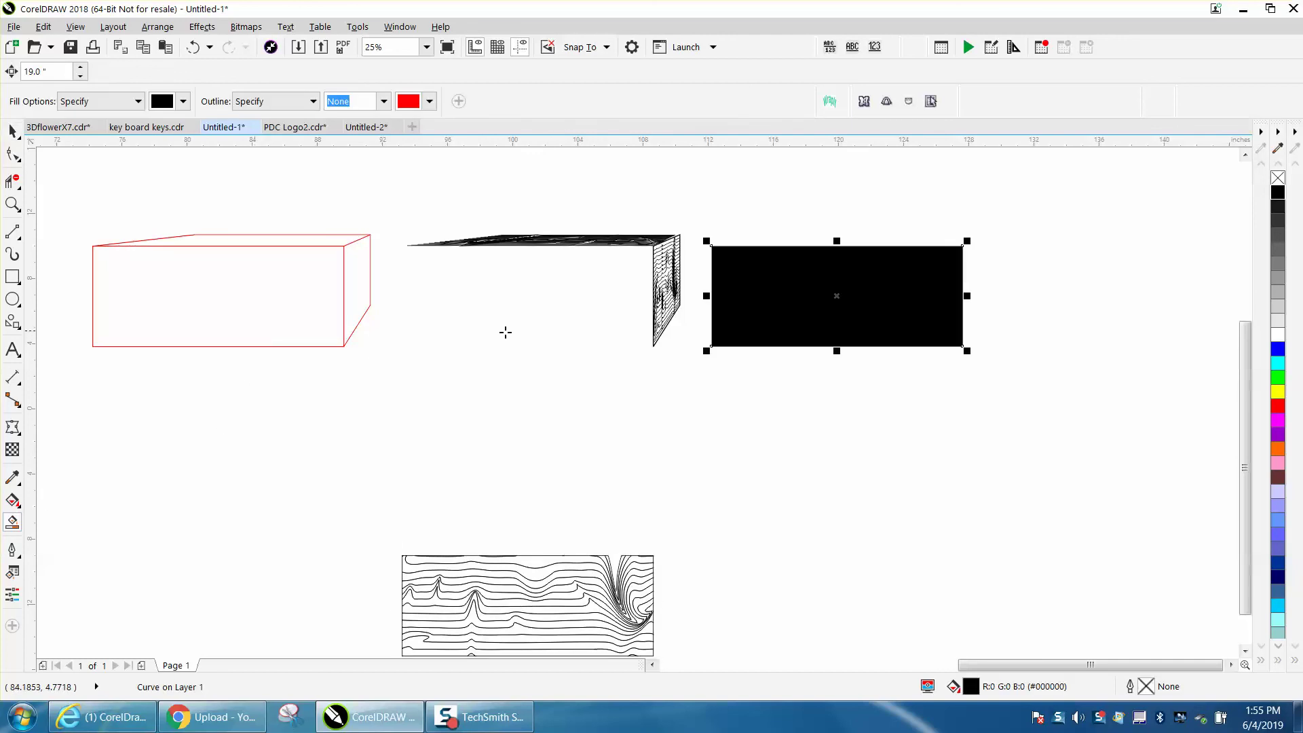
click(1277, 180)
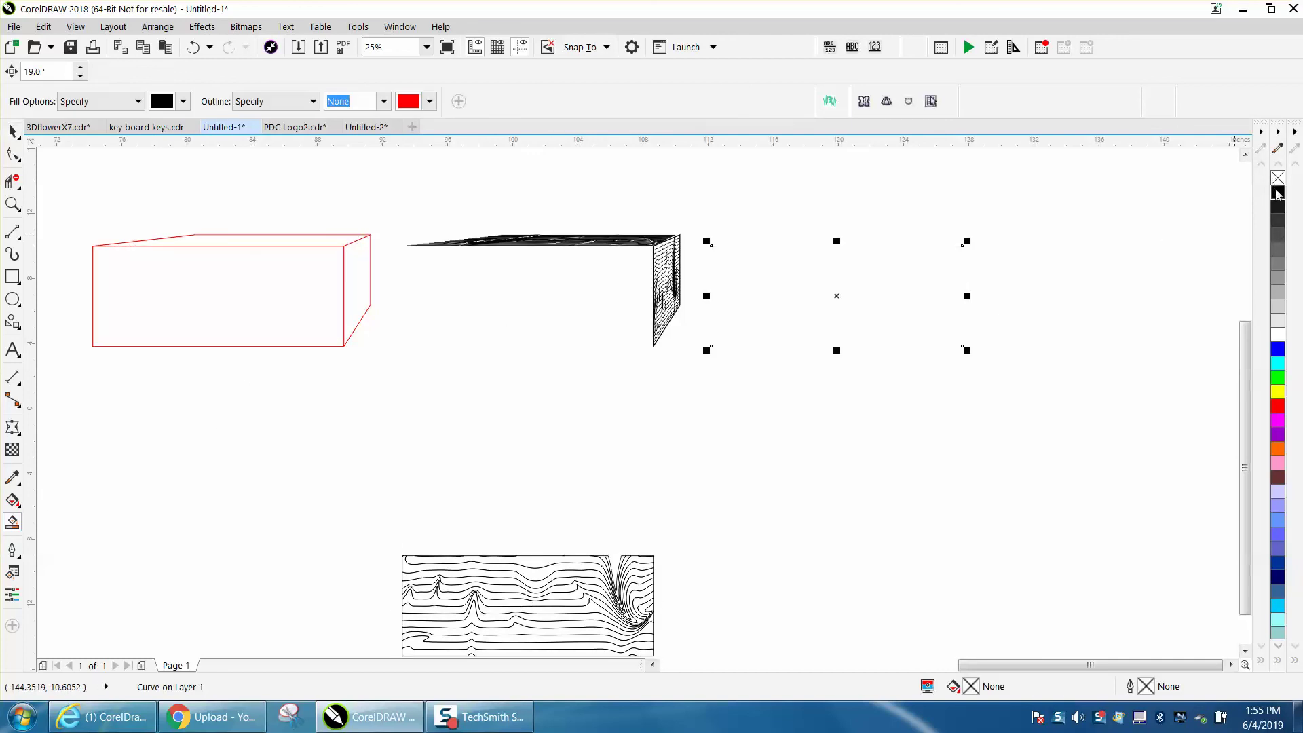
right_click(1277, 193)
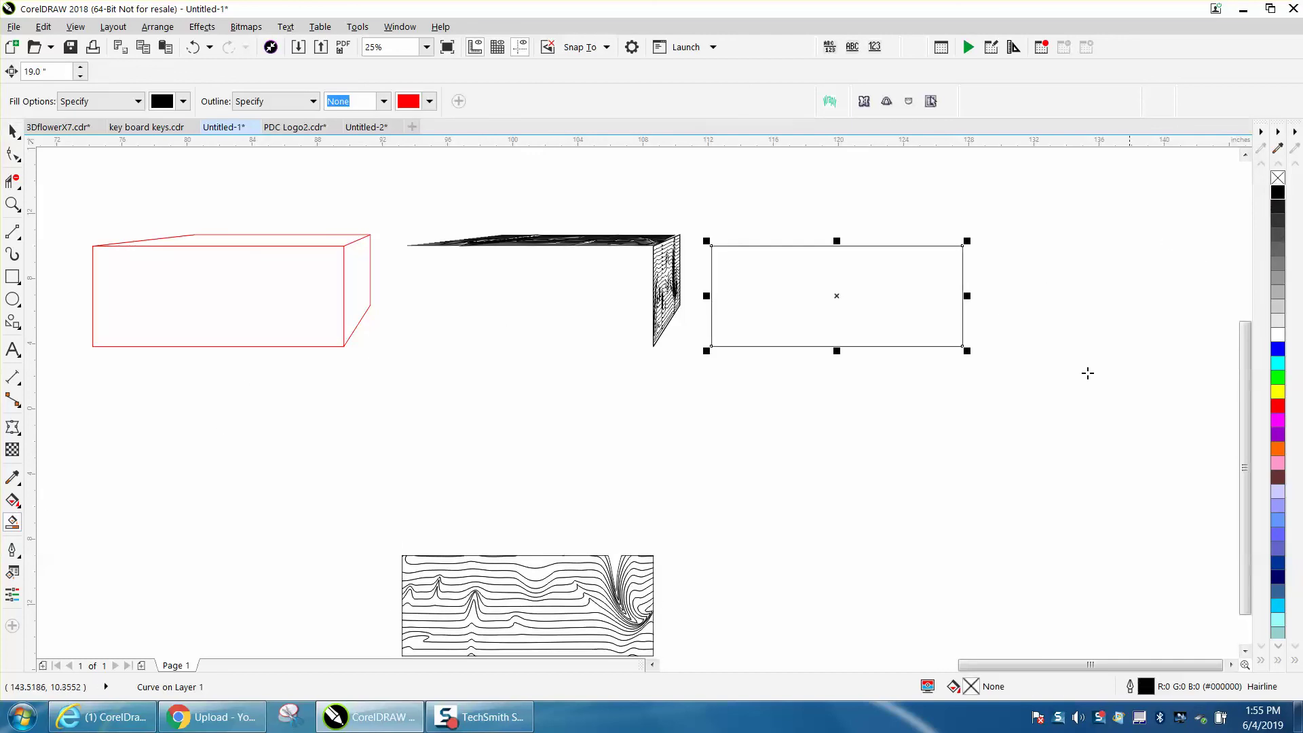
Set the new front-face rectangle's outline width to 4 pt
double_click(1152, 689)
click(560, 260)
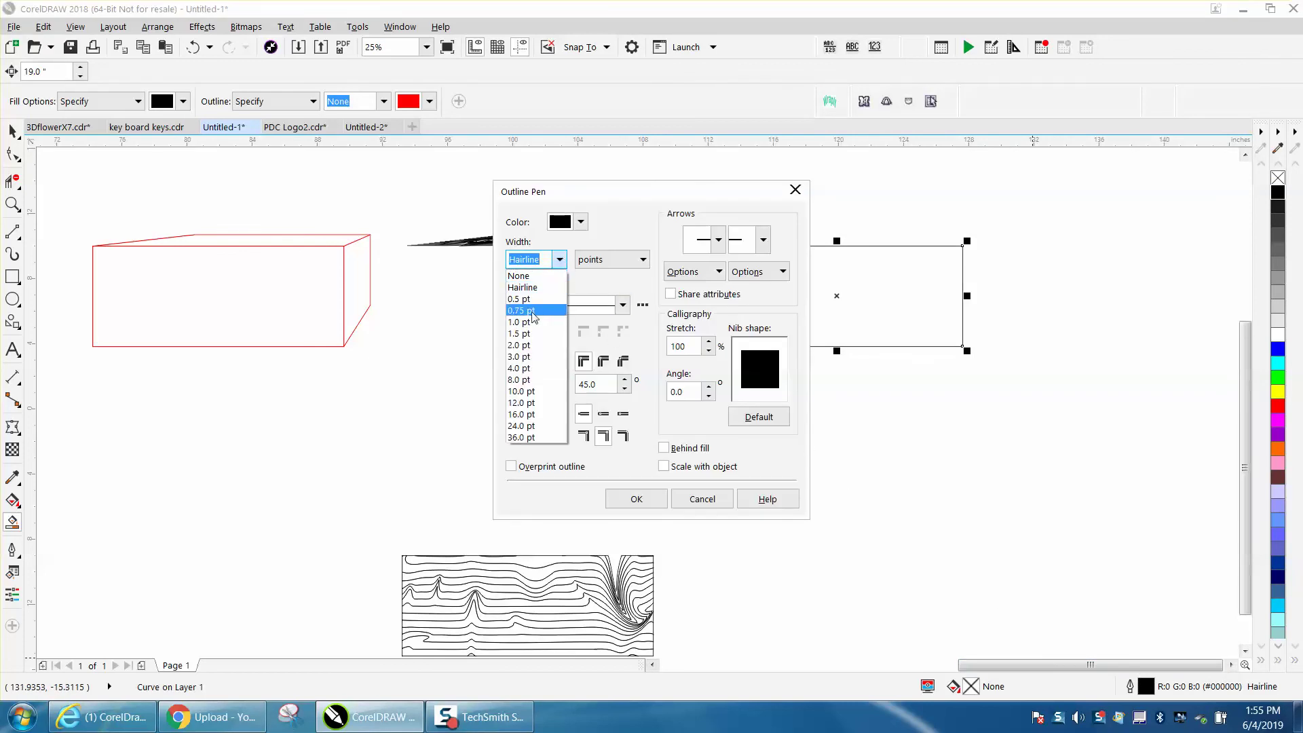
click(522, 373)
click(636, 497)
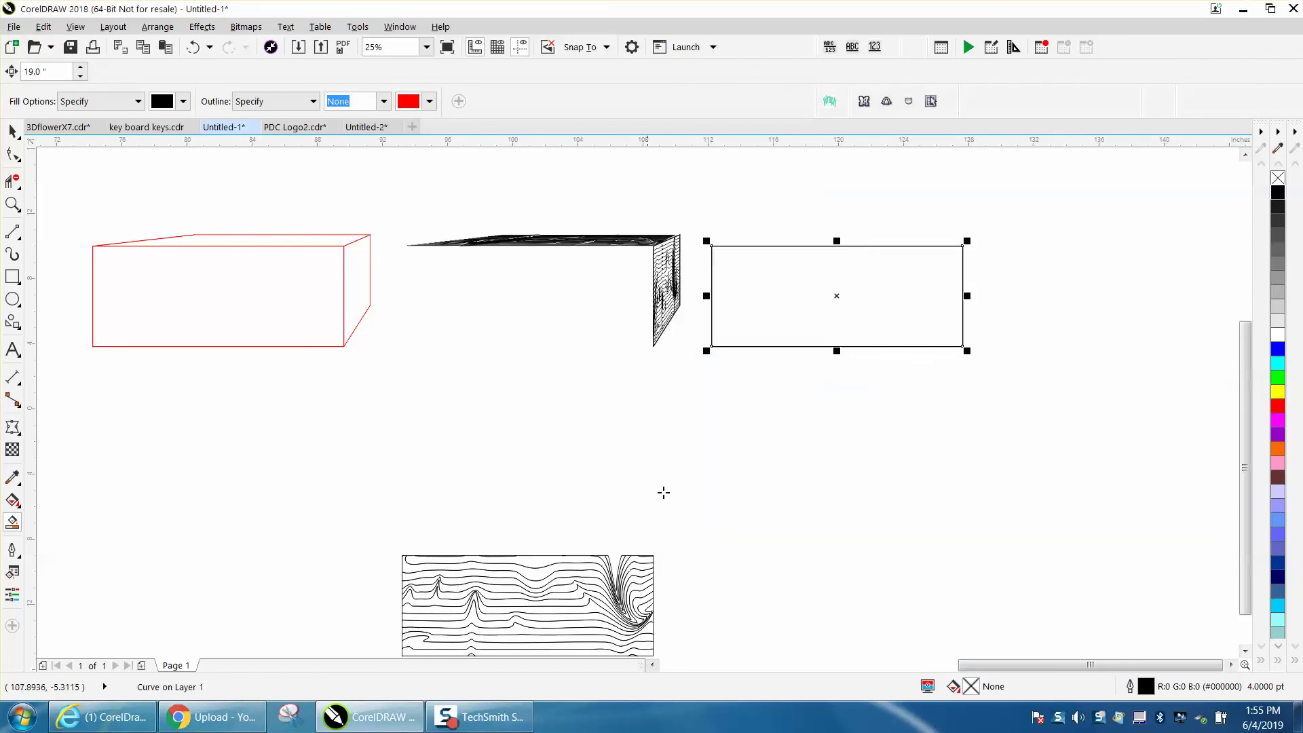
Position the outlined rectangle on the front of the wood-grain block and move the front pattern 19 inches up into it
key(Left)
key(Left)
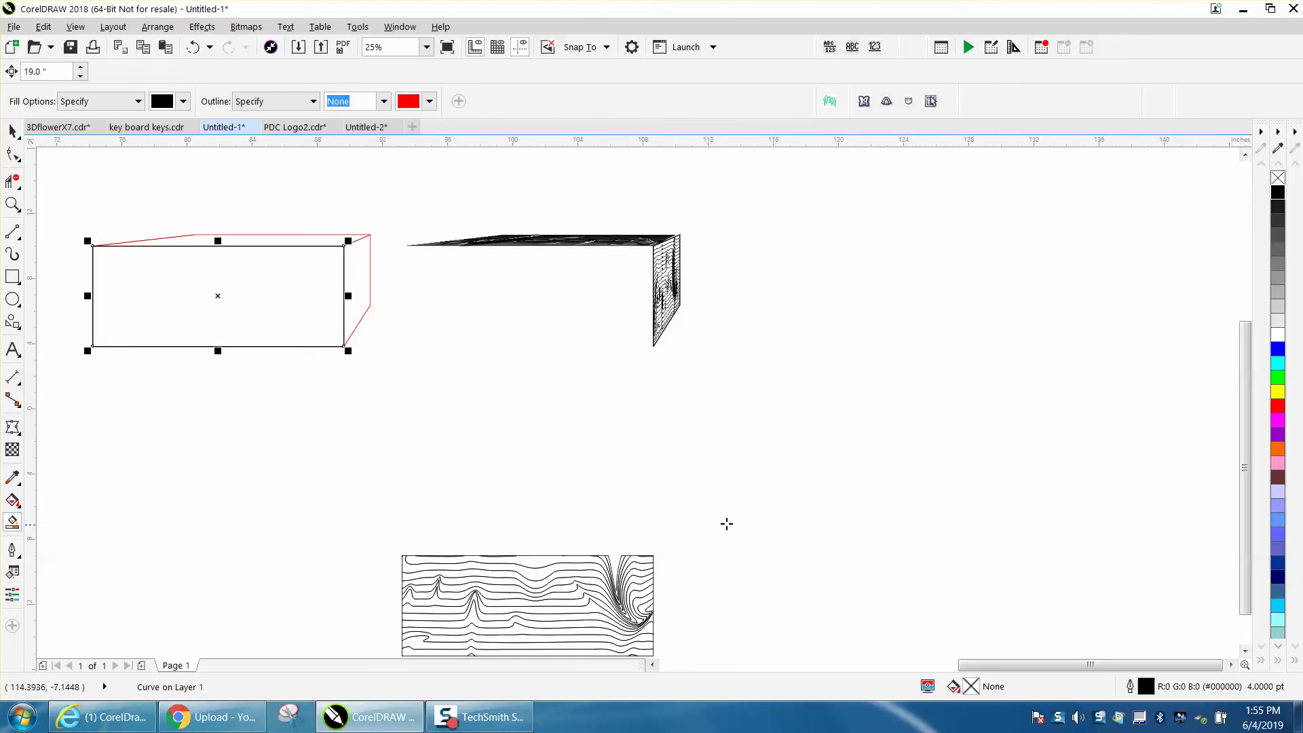
key(Right)
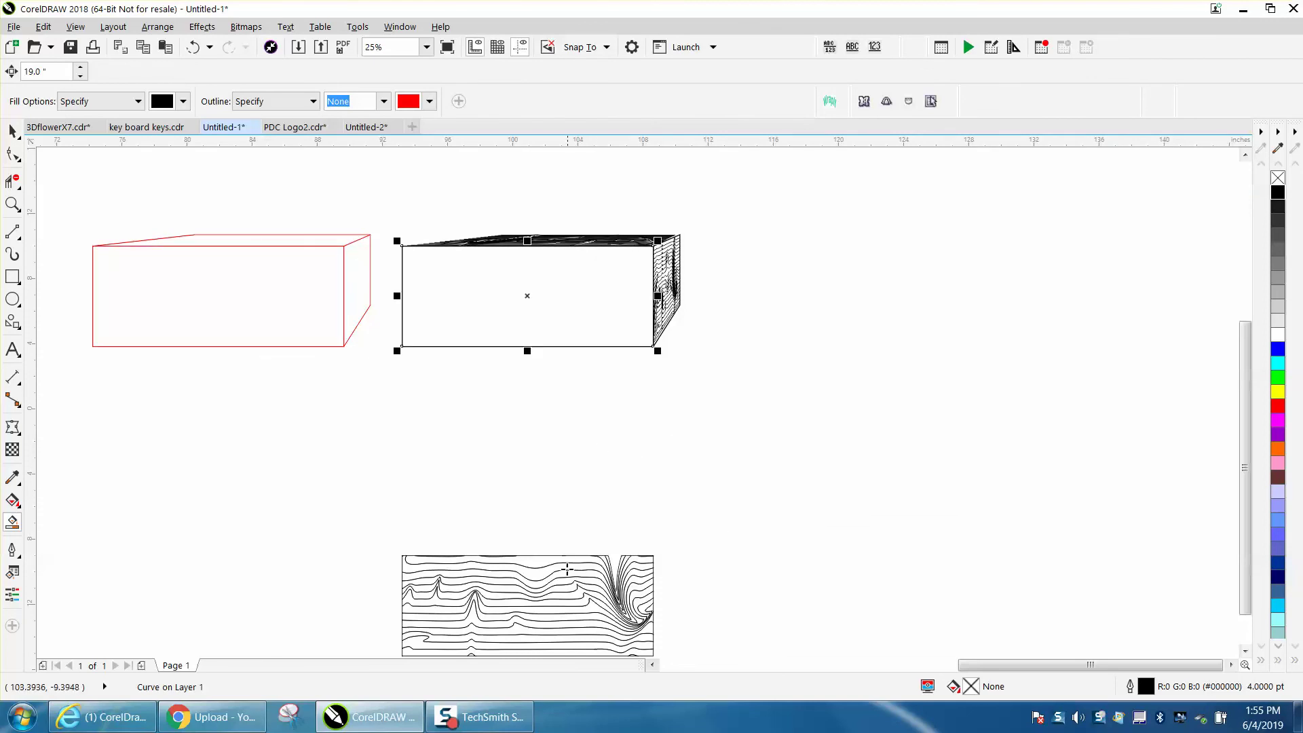
key(space)
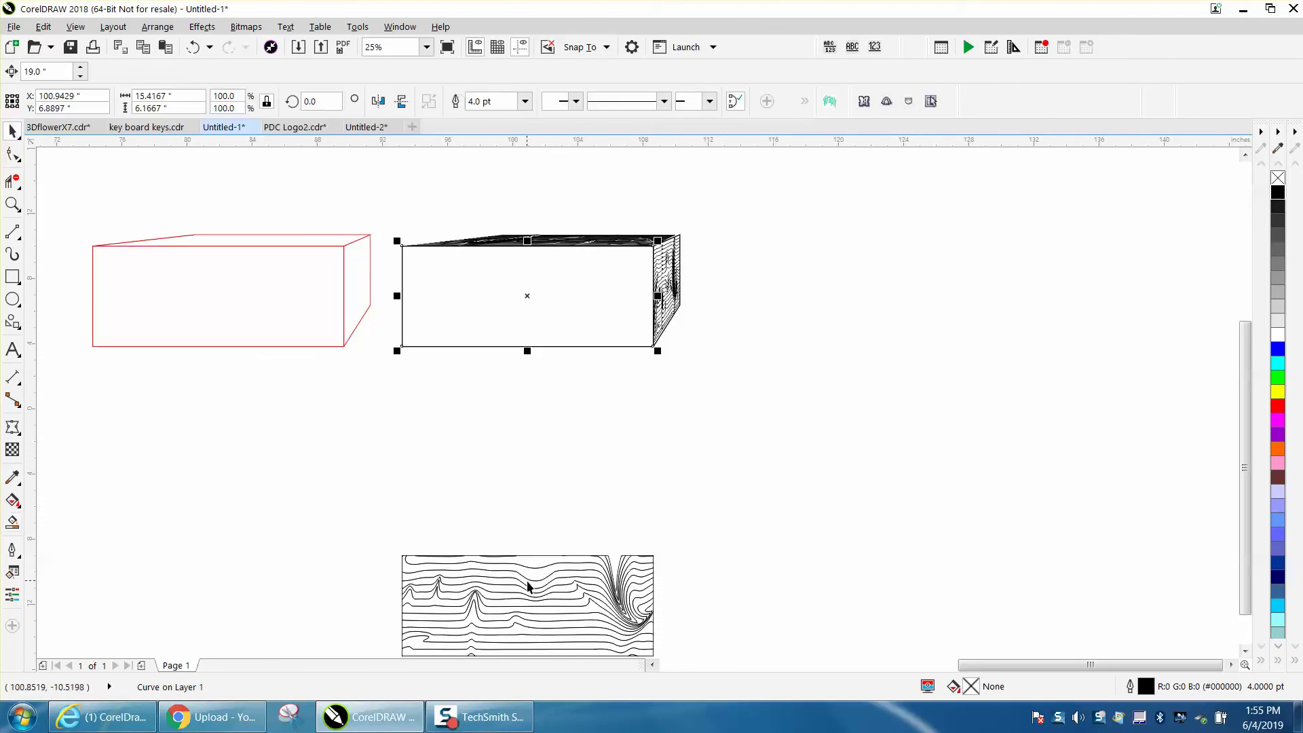
click(534, 578)
key(Up)
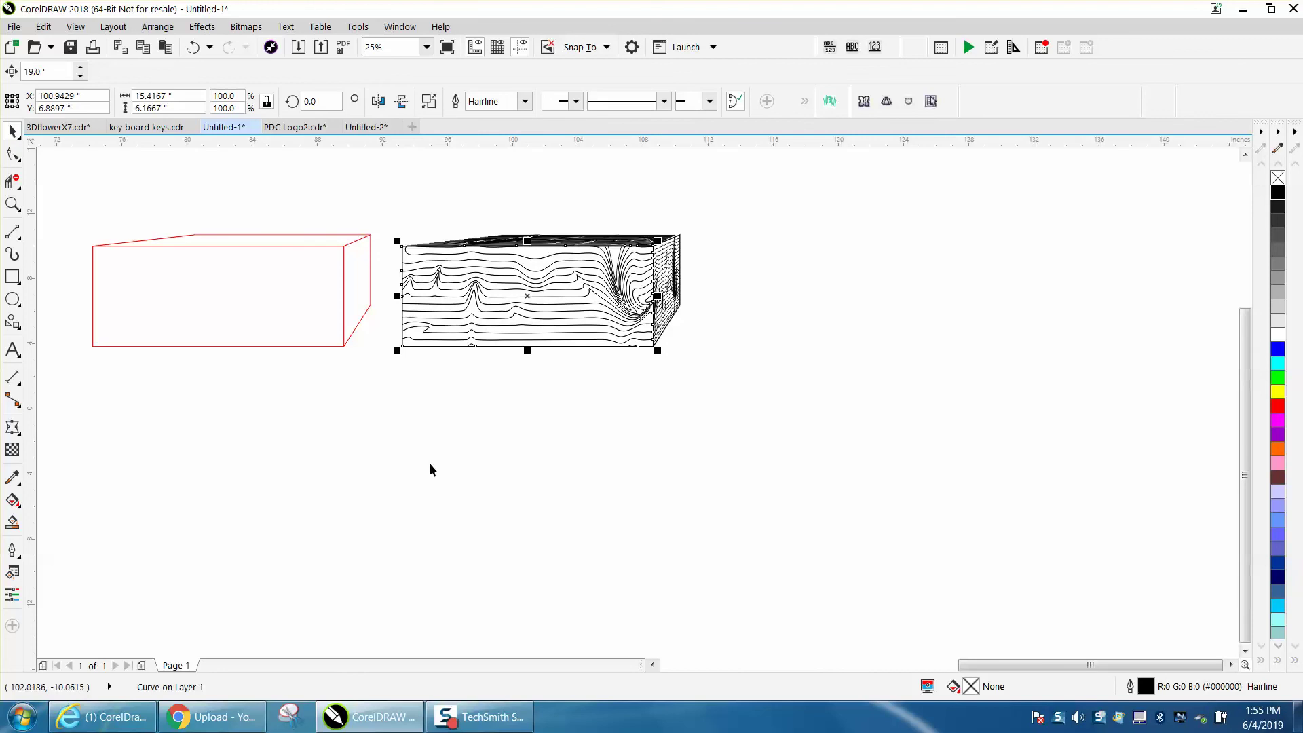
Examine the outlined wood-grain block up close, along with the three alternative side-face patterns beside the earlier block
click(15, 204)
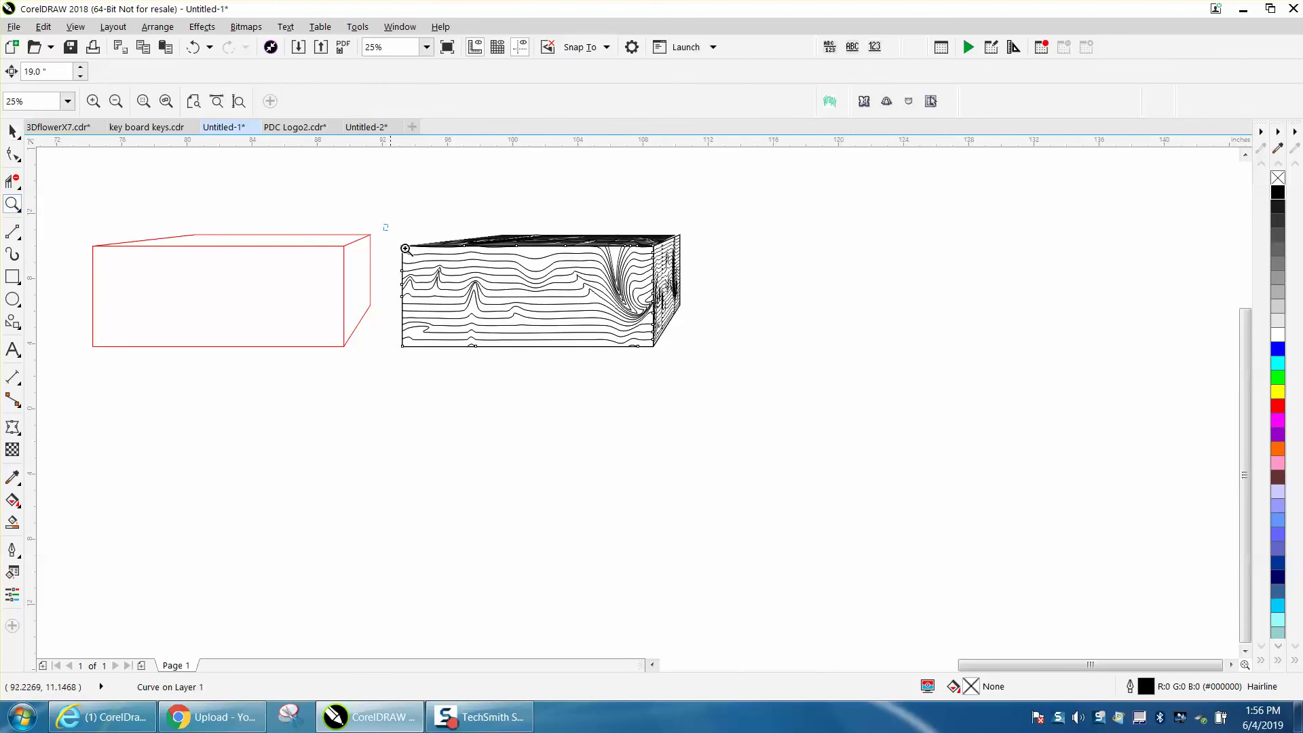
drag(405, 249, 791, 364)
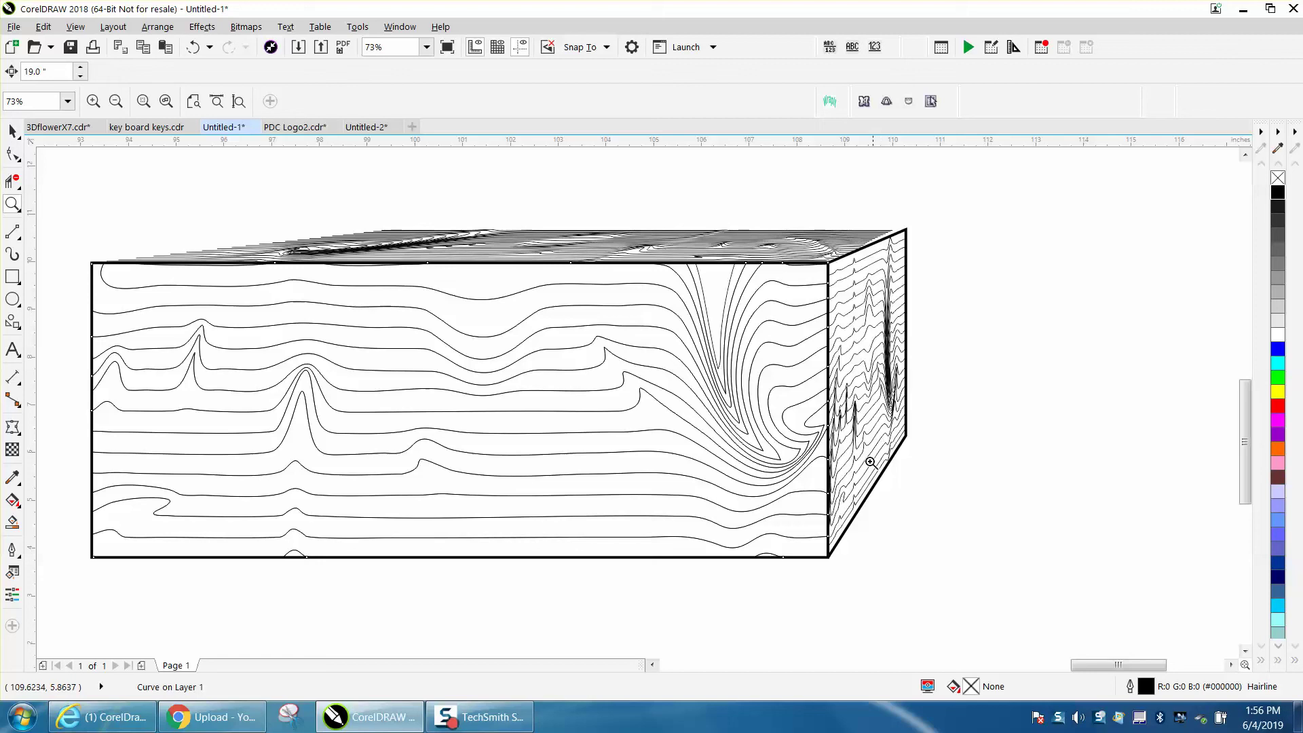
right_click(733, 357)
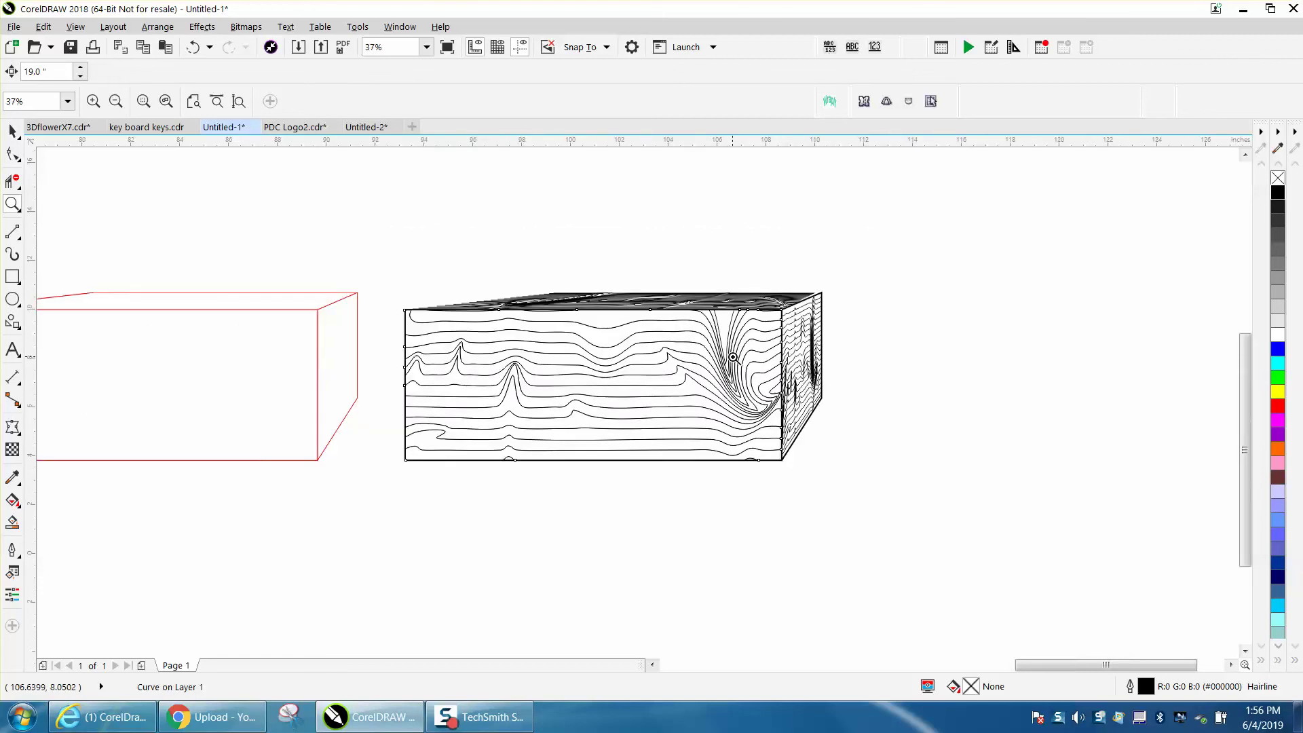
right_click(734, 358)
drag(299, 316, 544, 400)
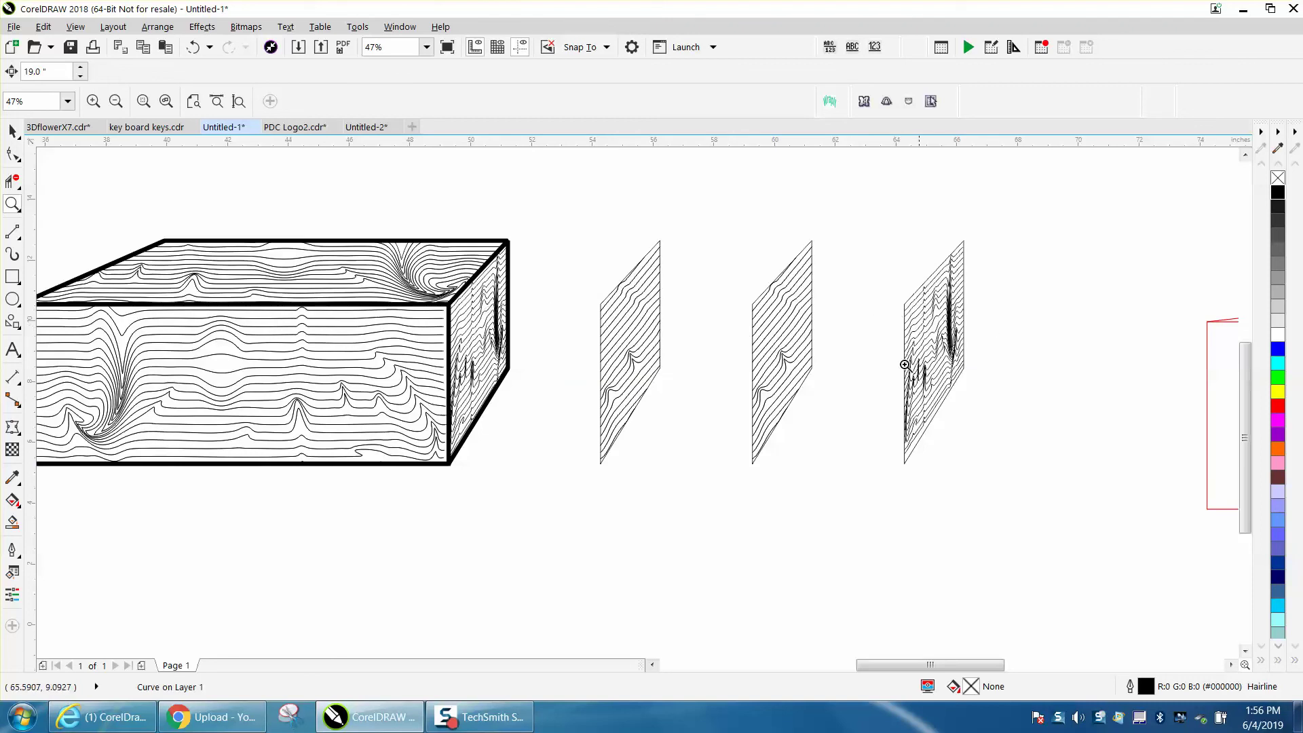
click(12, 131)
click(938, 335)
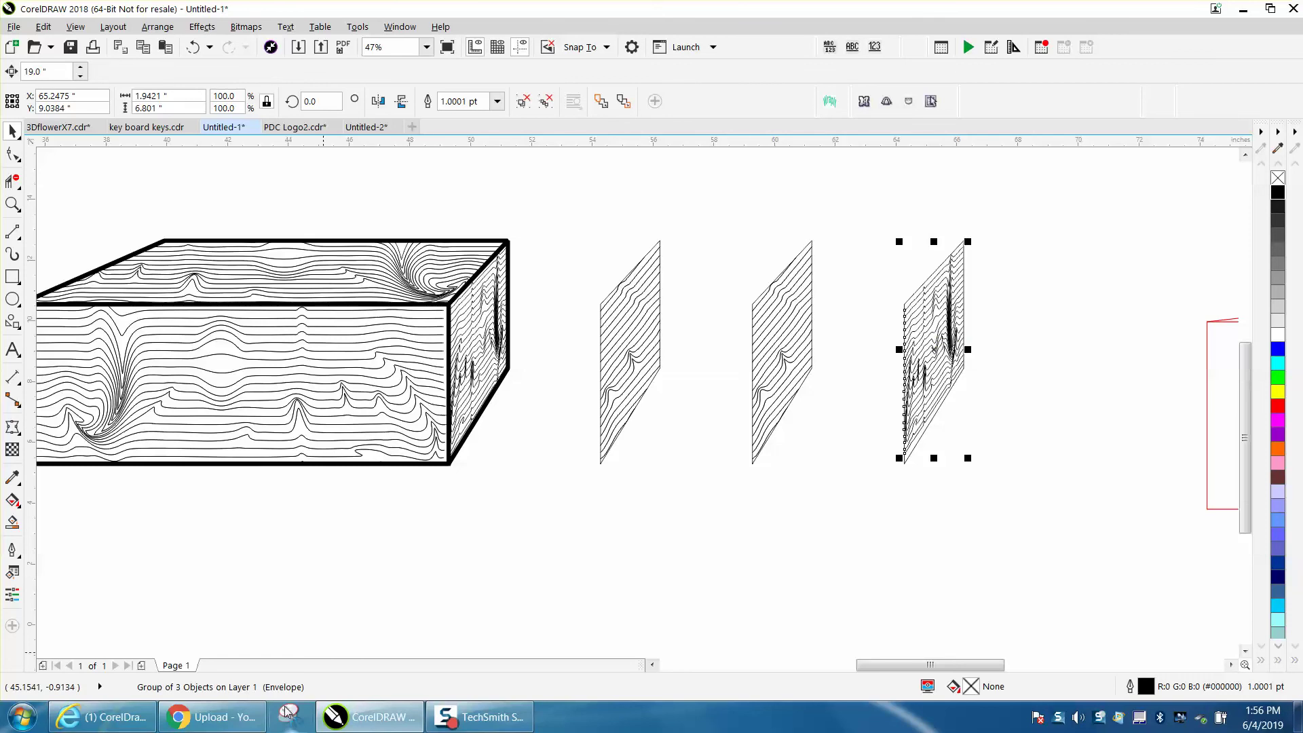
click(803, 388)
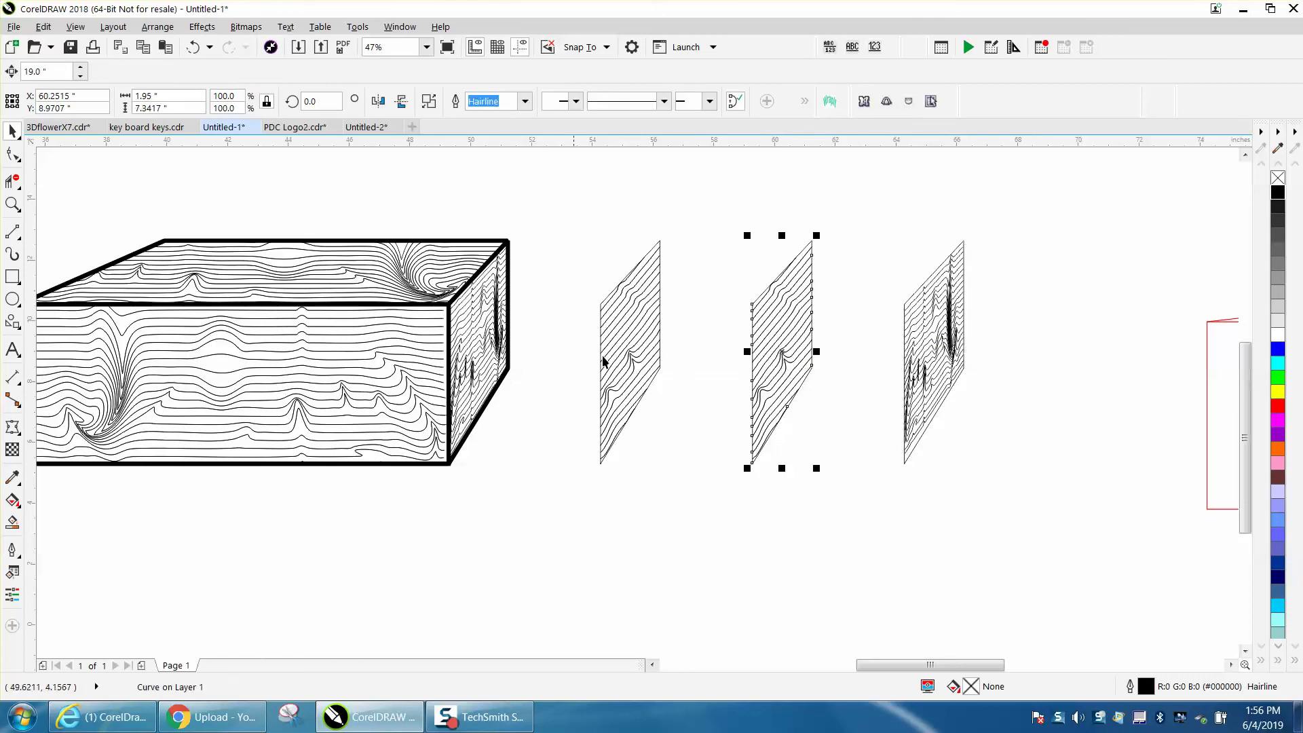
click(636, 326)
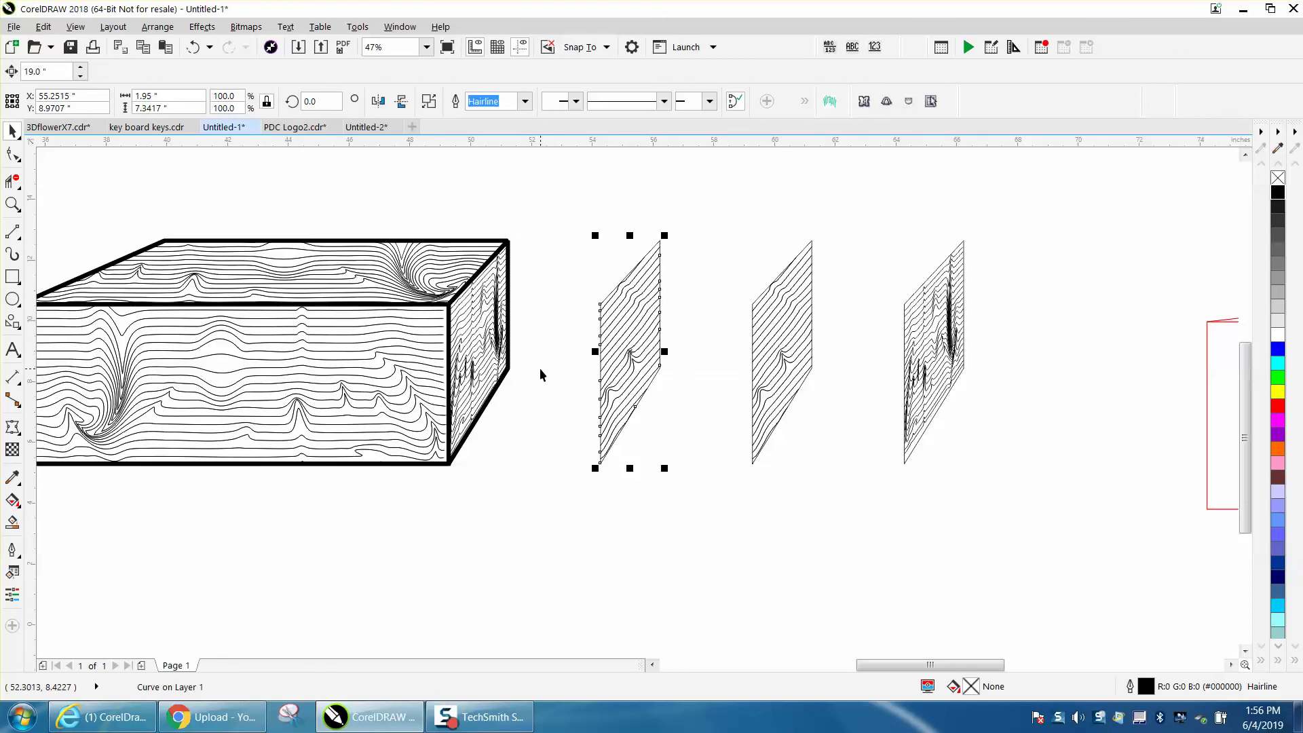
Compare the earlier wood-grain block on the page with the newly built block
scroll(535, 445, down, 4)
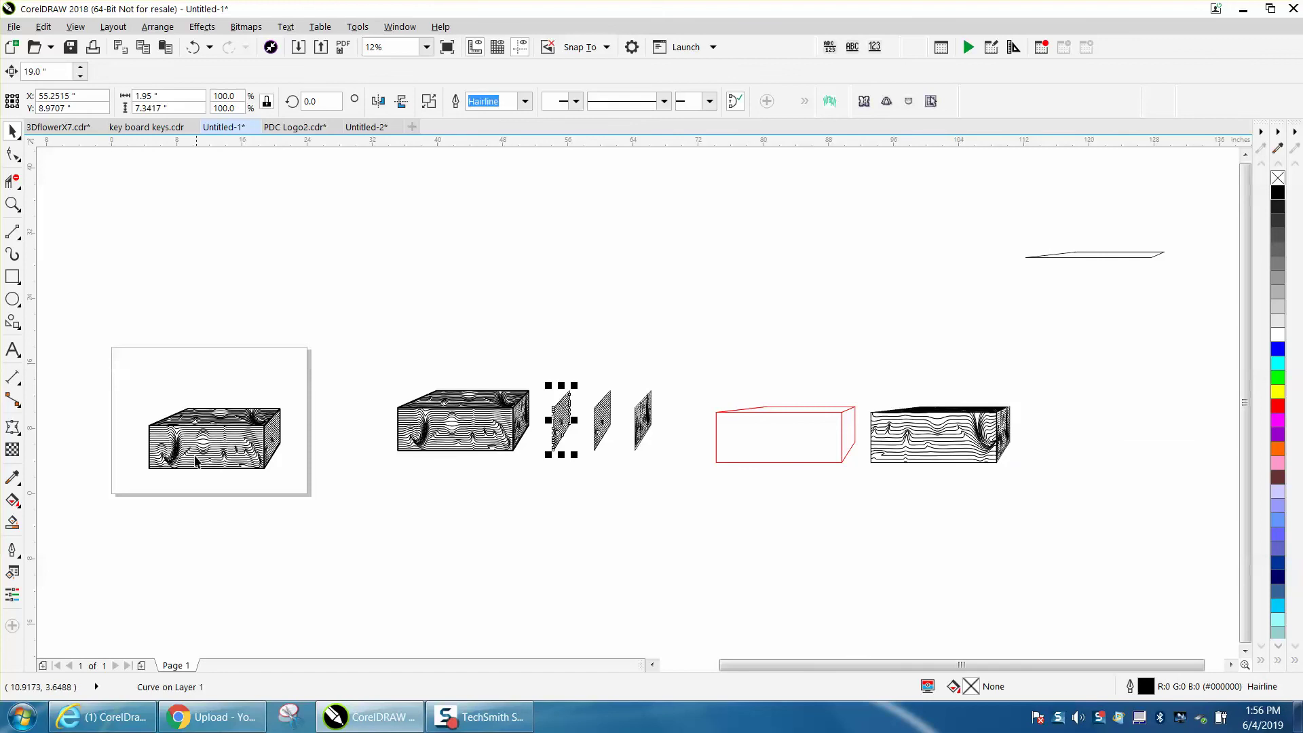
click(13, 205)
drag(110, 353, 320, 501)
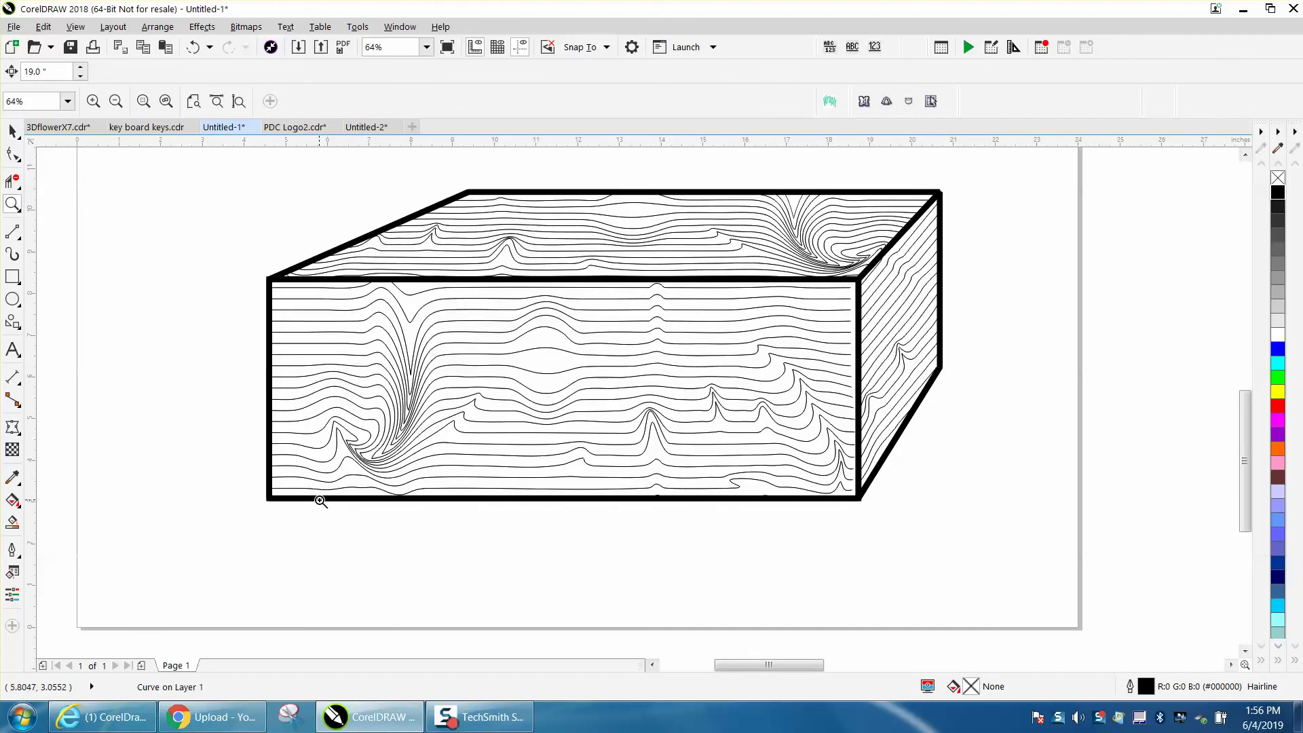
right_click(316, 489)
right_click(289, 468)
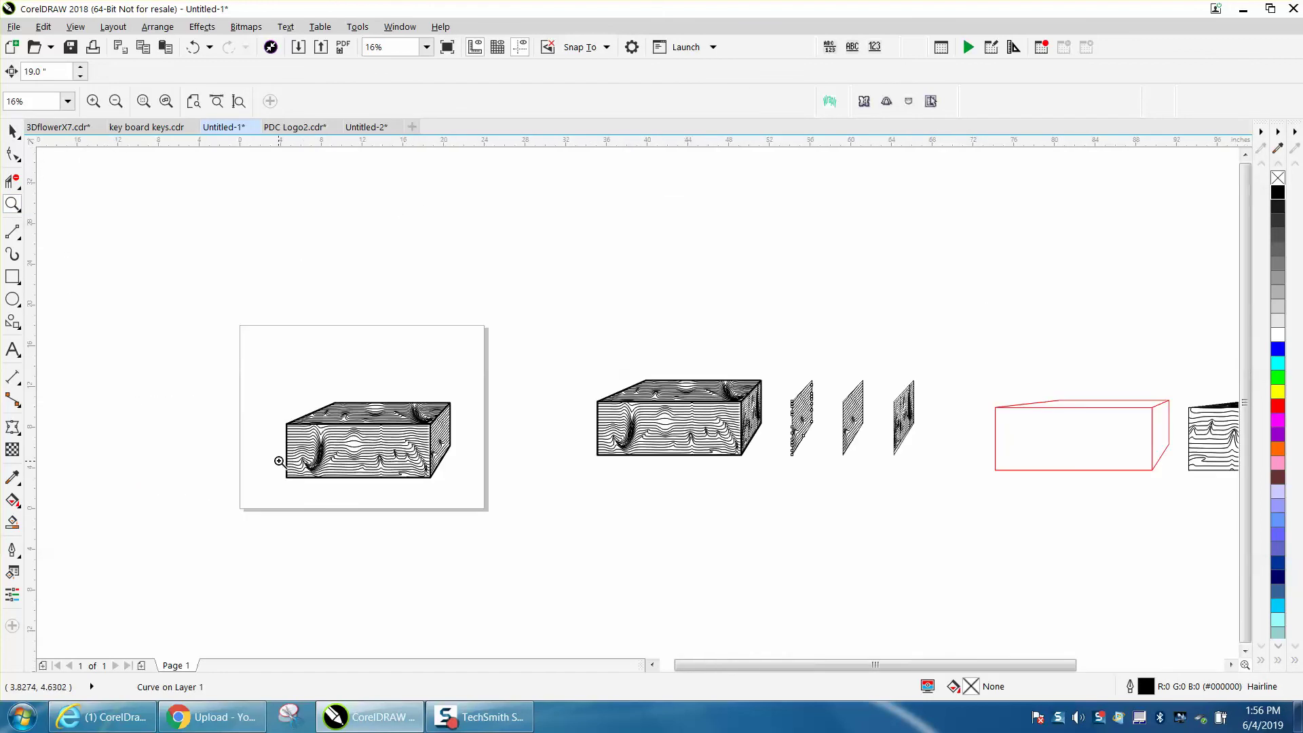
right_click(282, 450)
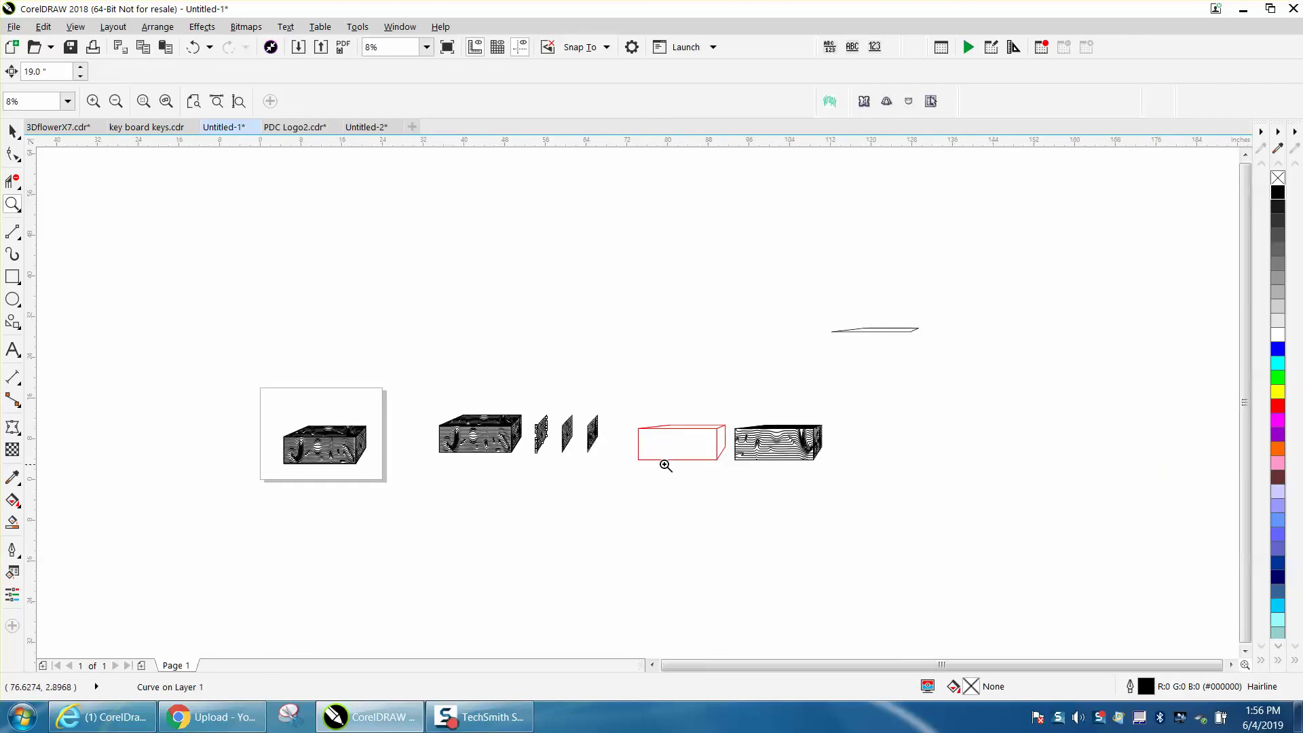
drag(723, 416, 858, 464)
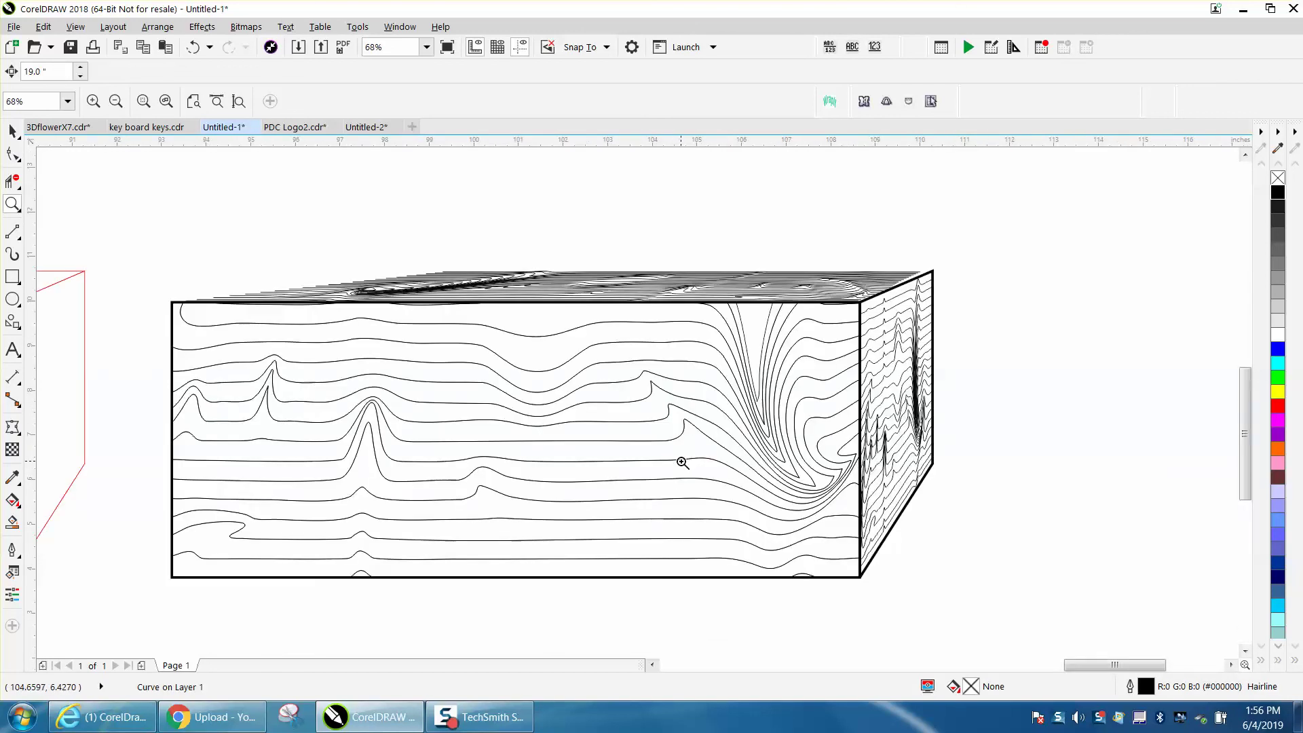